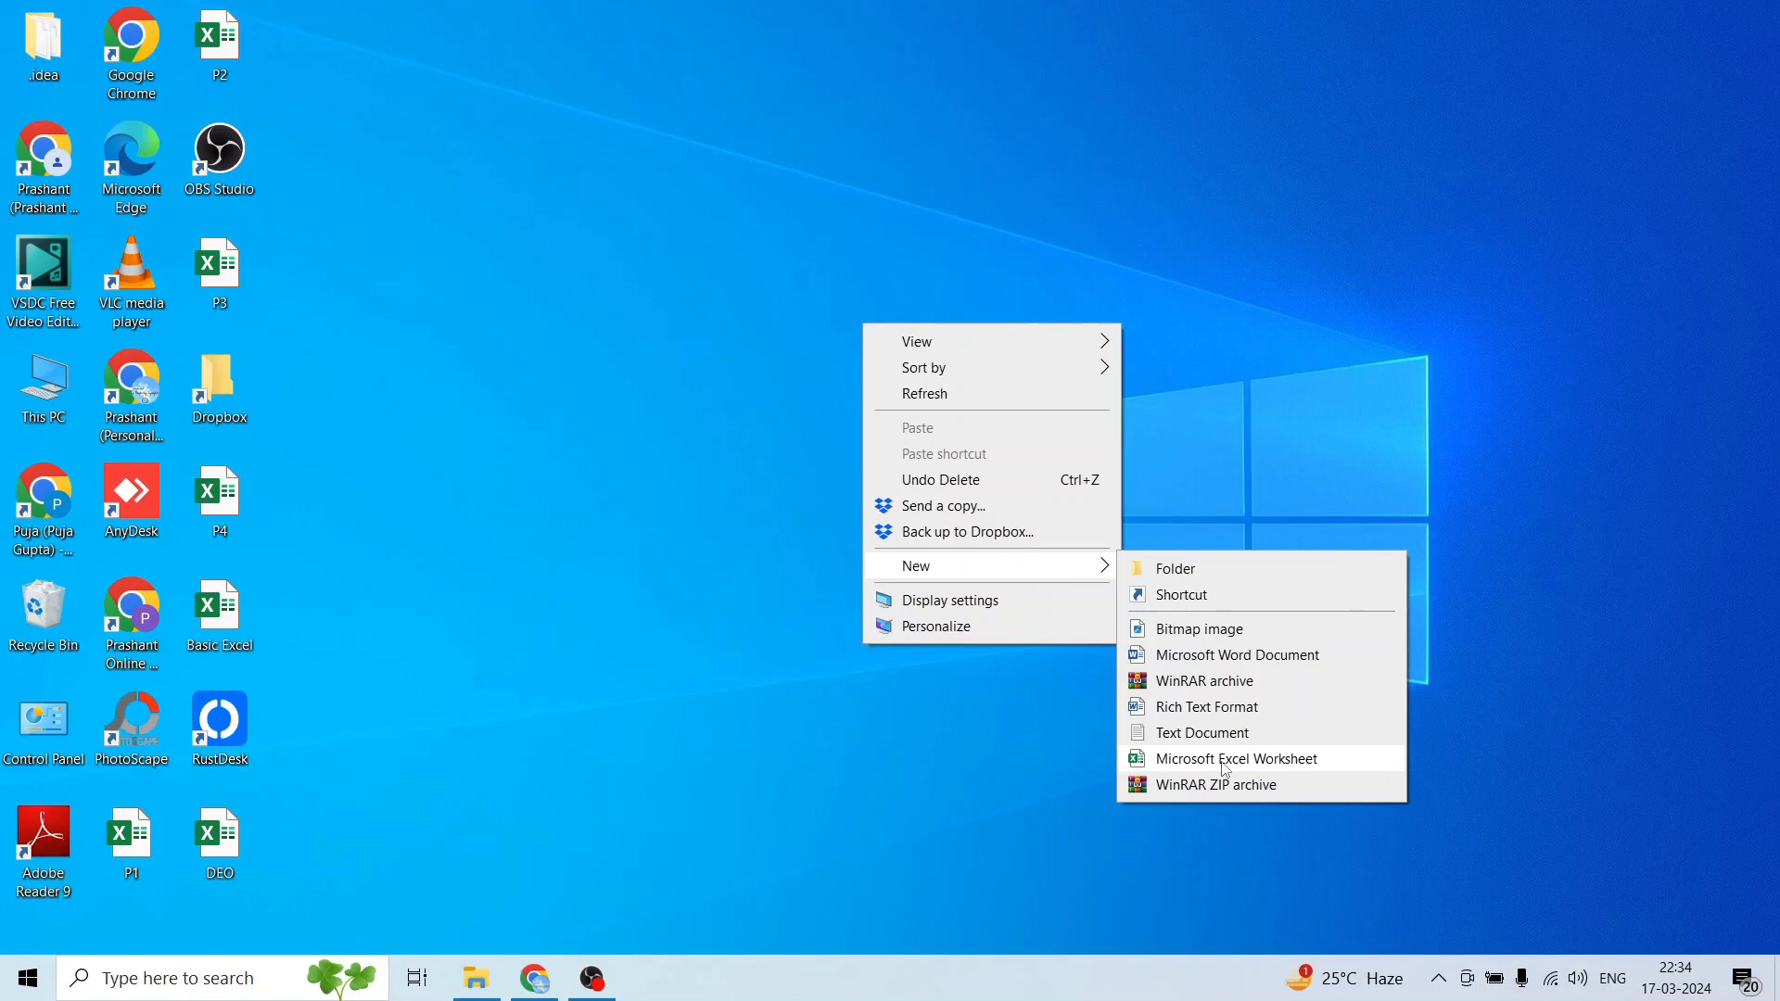
Create a new Excel worksheet on the desktop, name it Data Entry and open it.
left_click(794, 224)
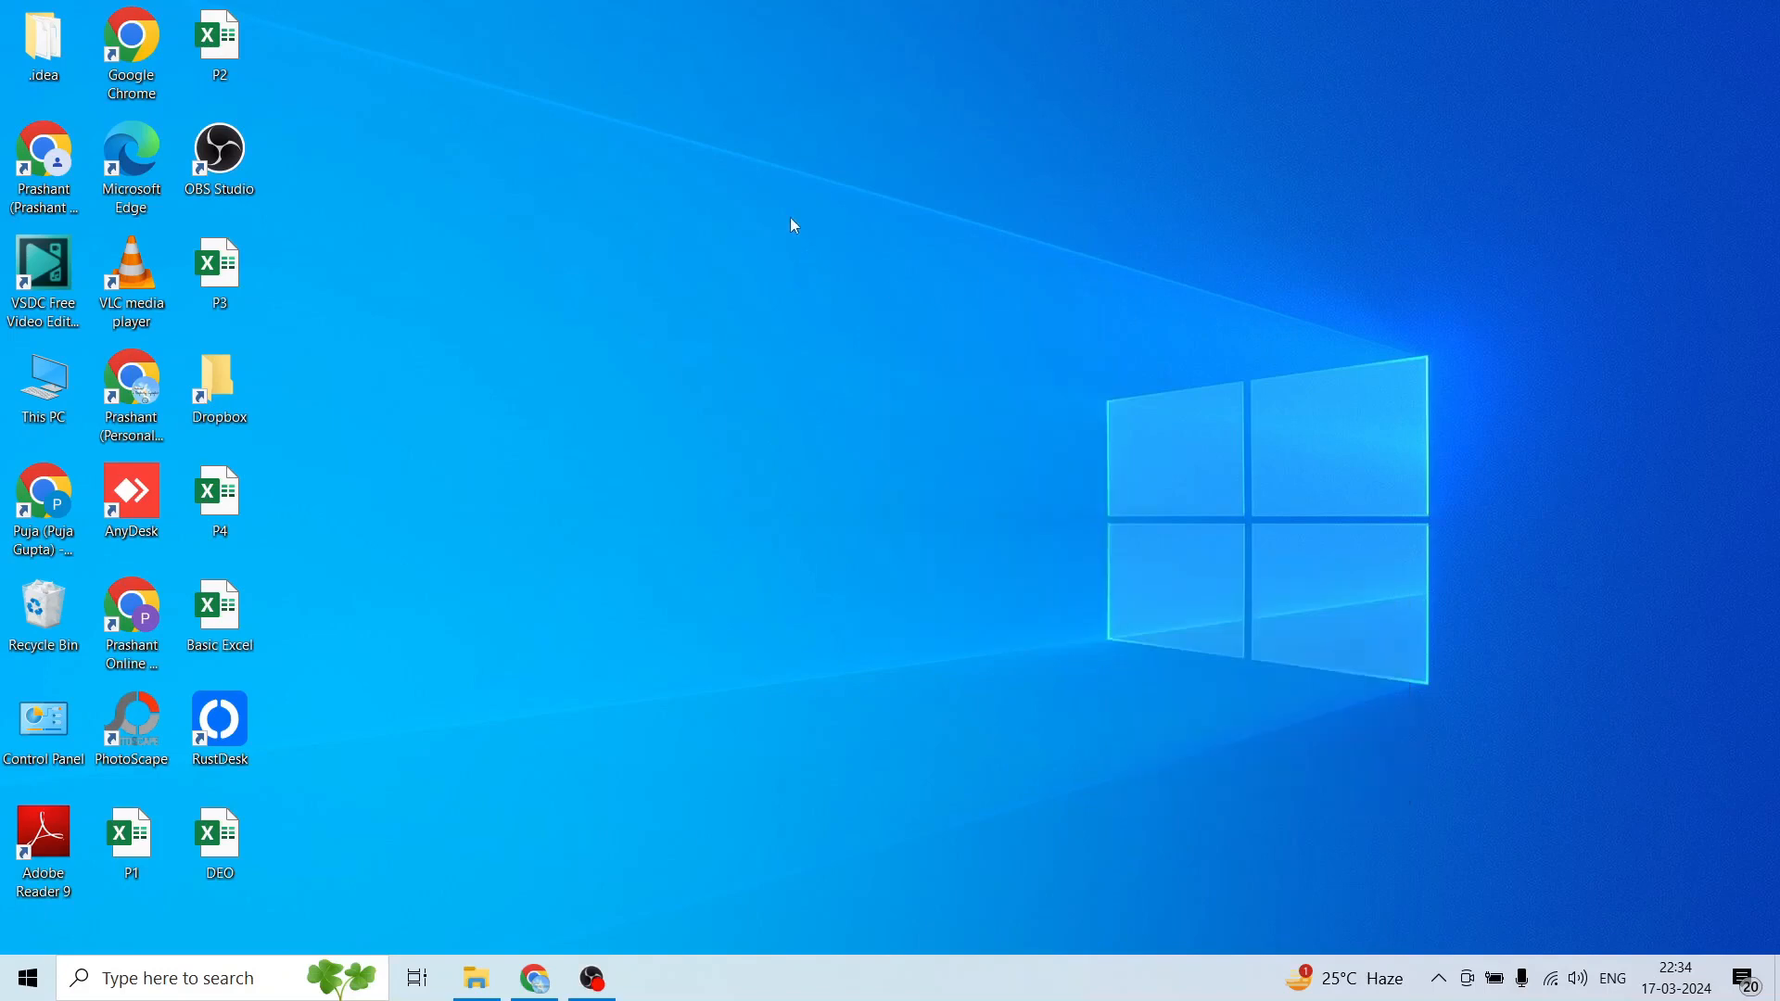
right_click(794, 224)
mouse_move(1007, 463)
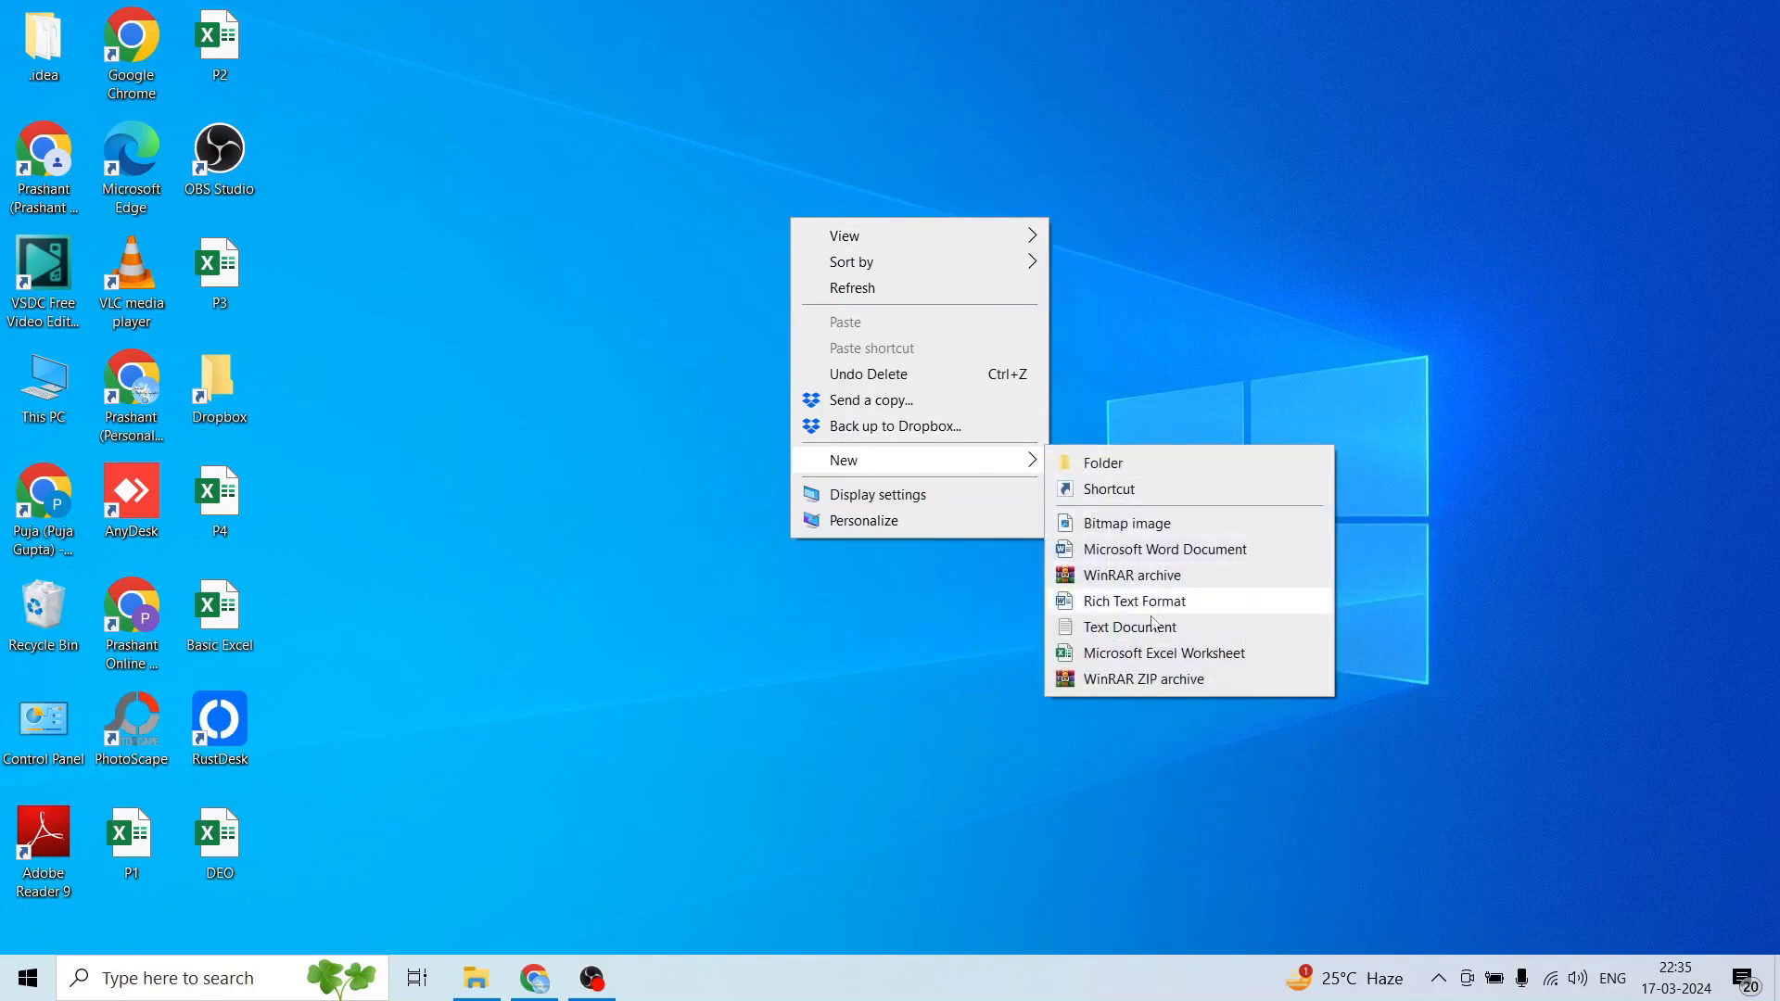
left_click(1145, 654)
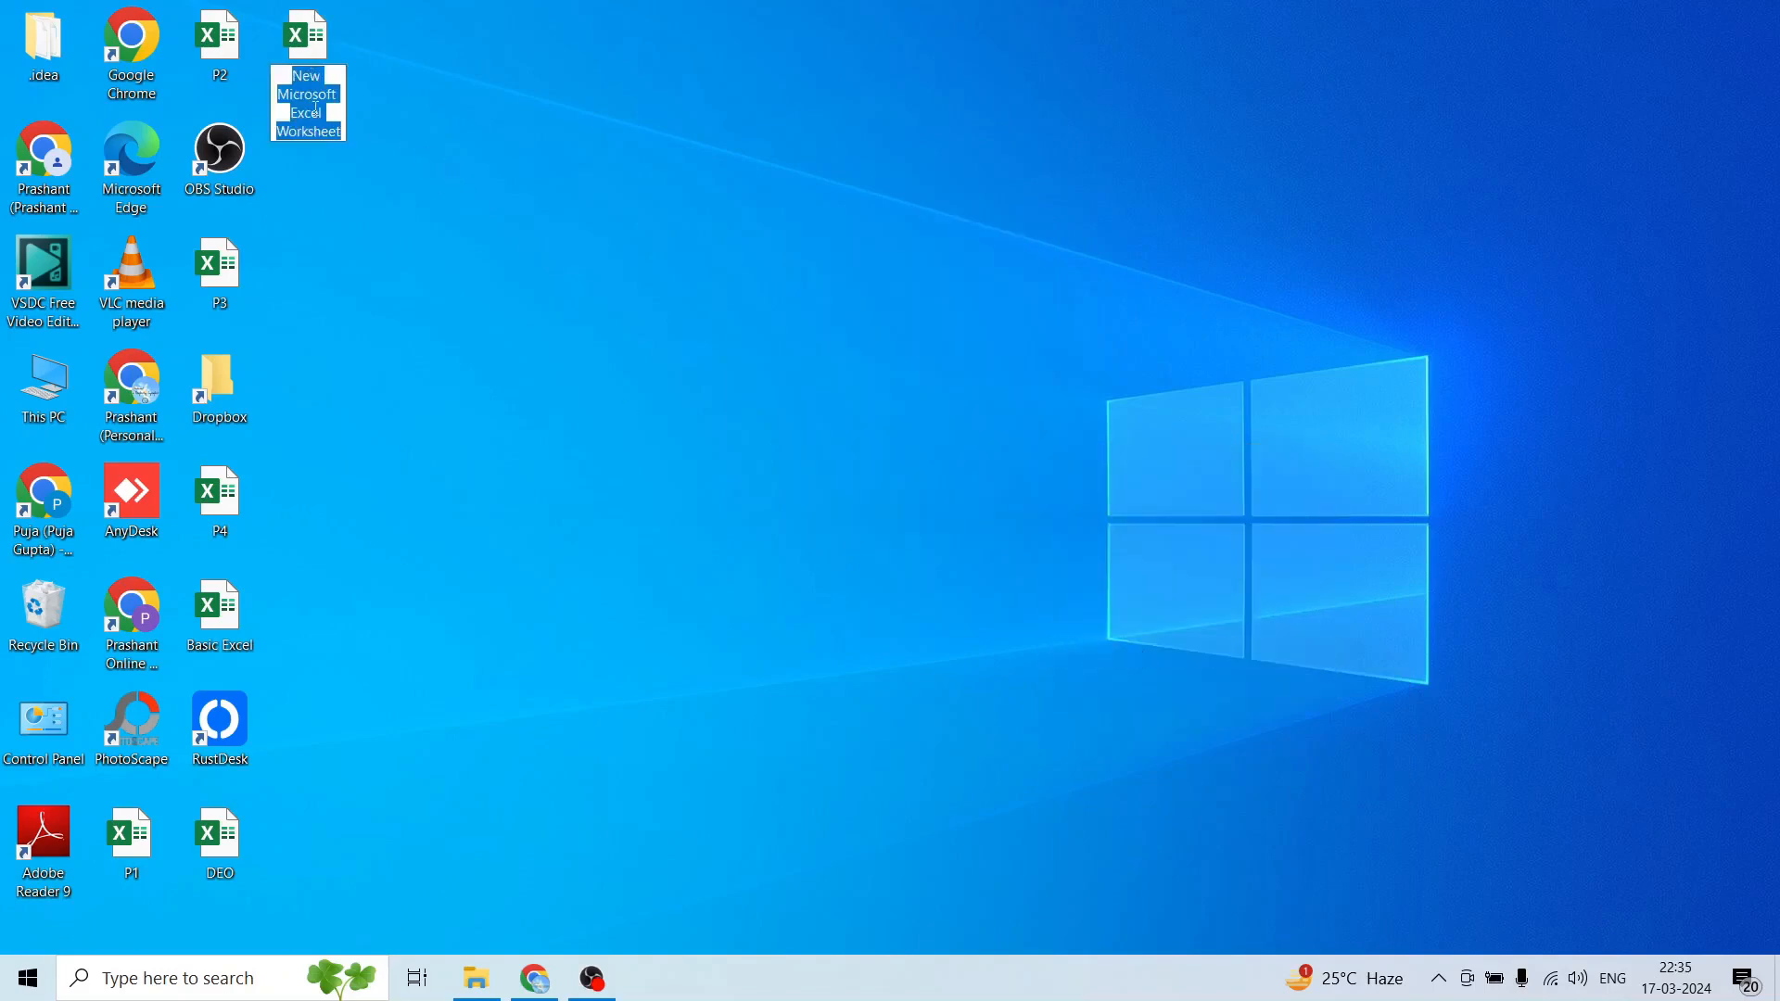
type("Data Entry")
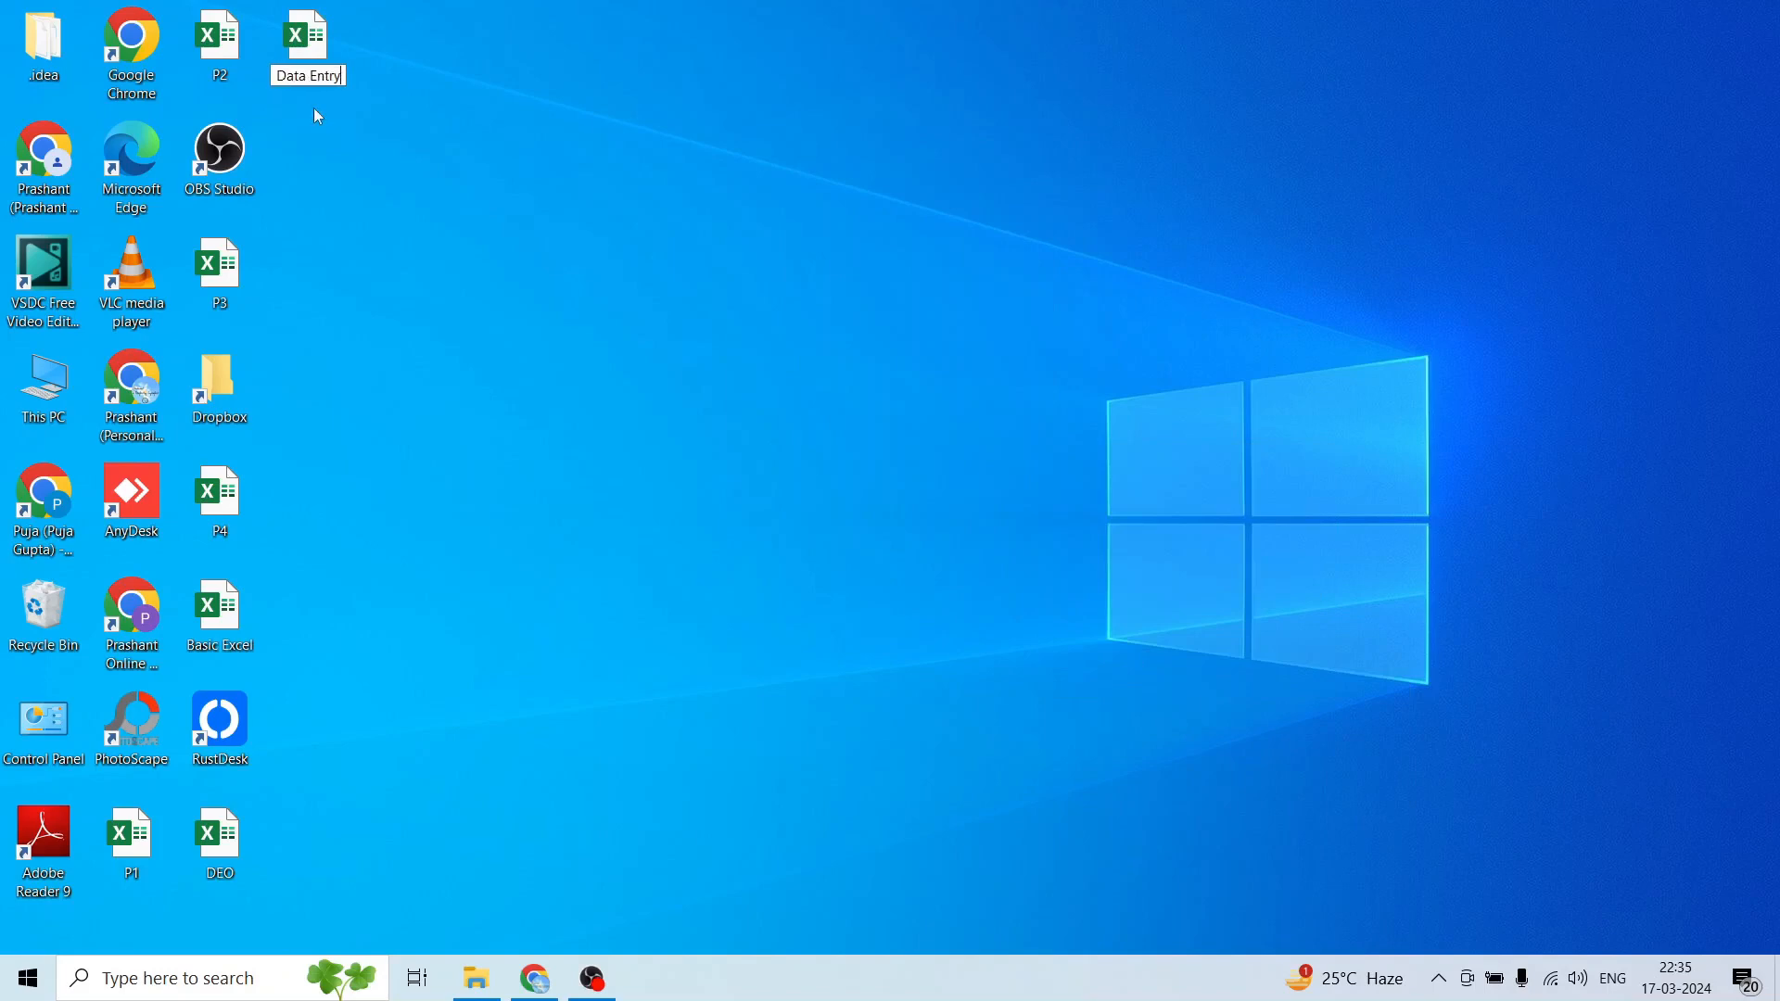
key("Return")
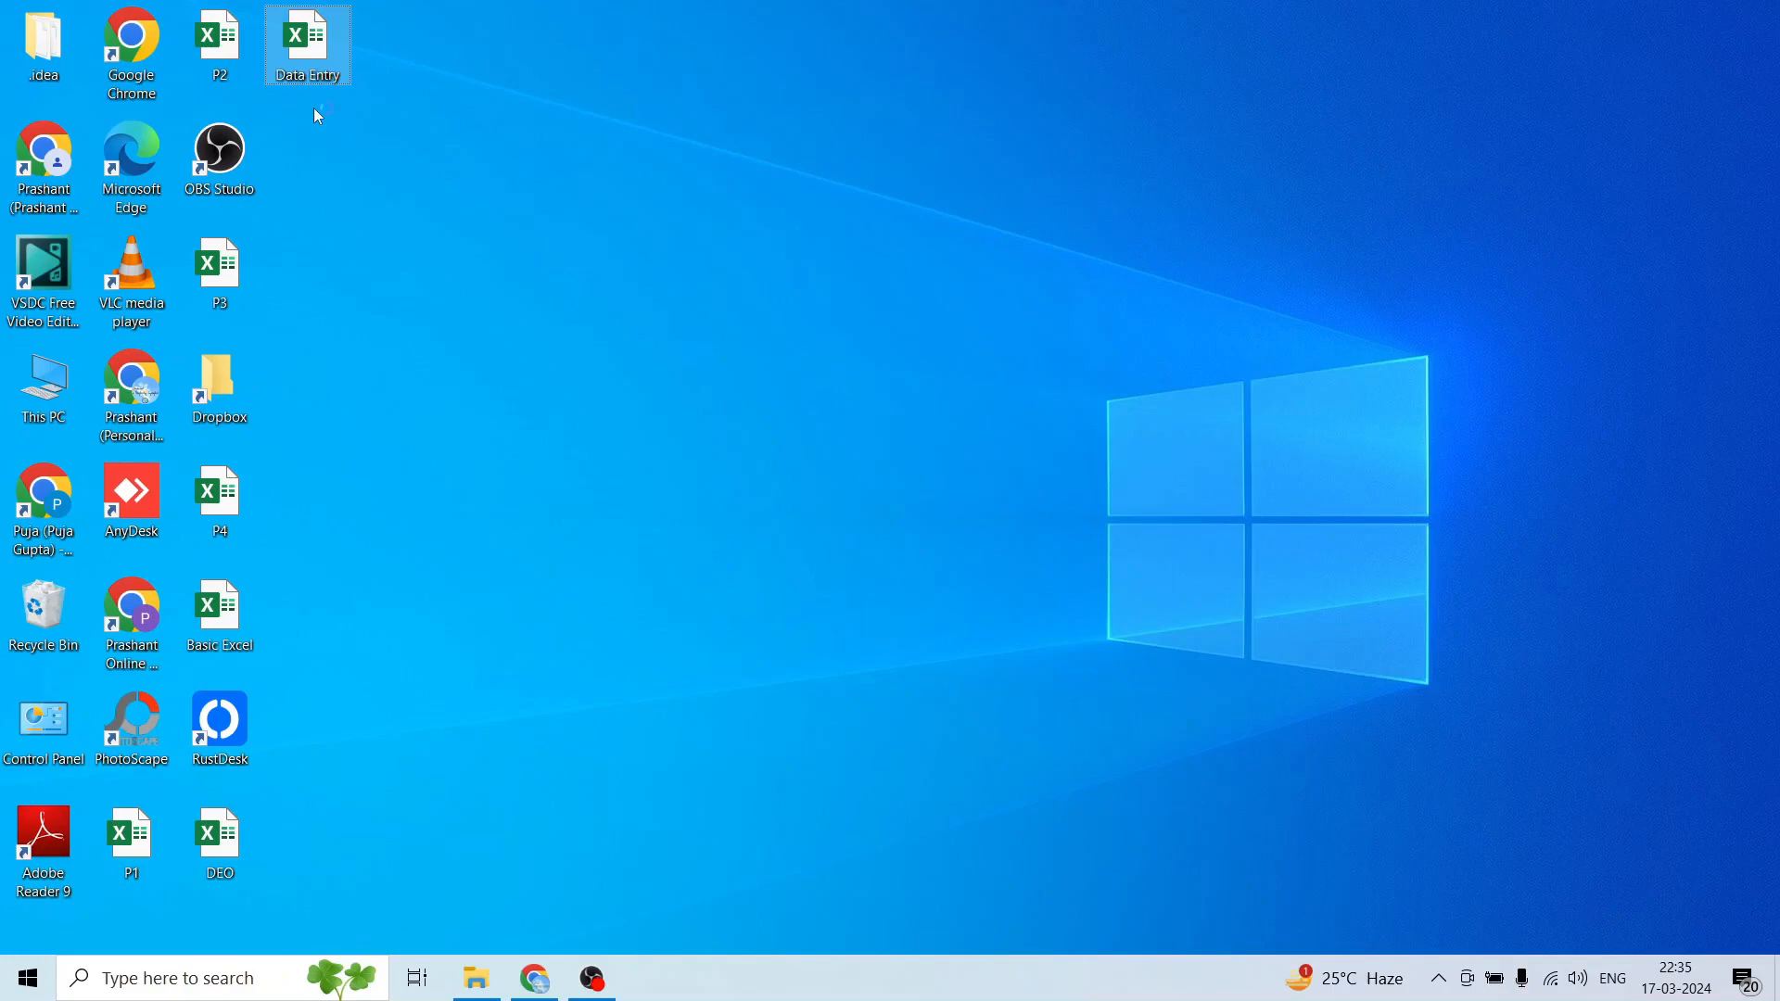
key("Return")
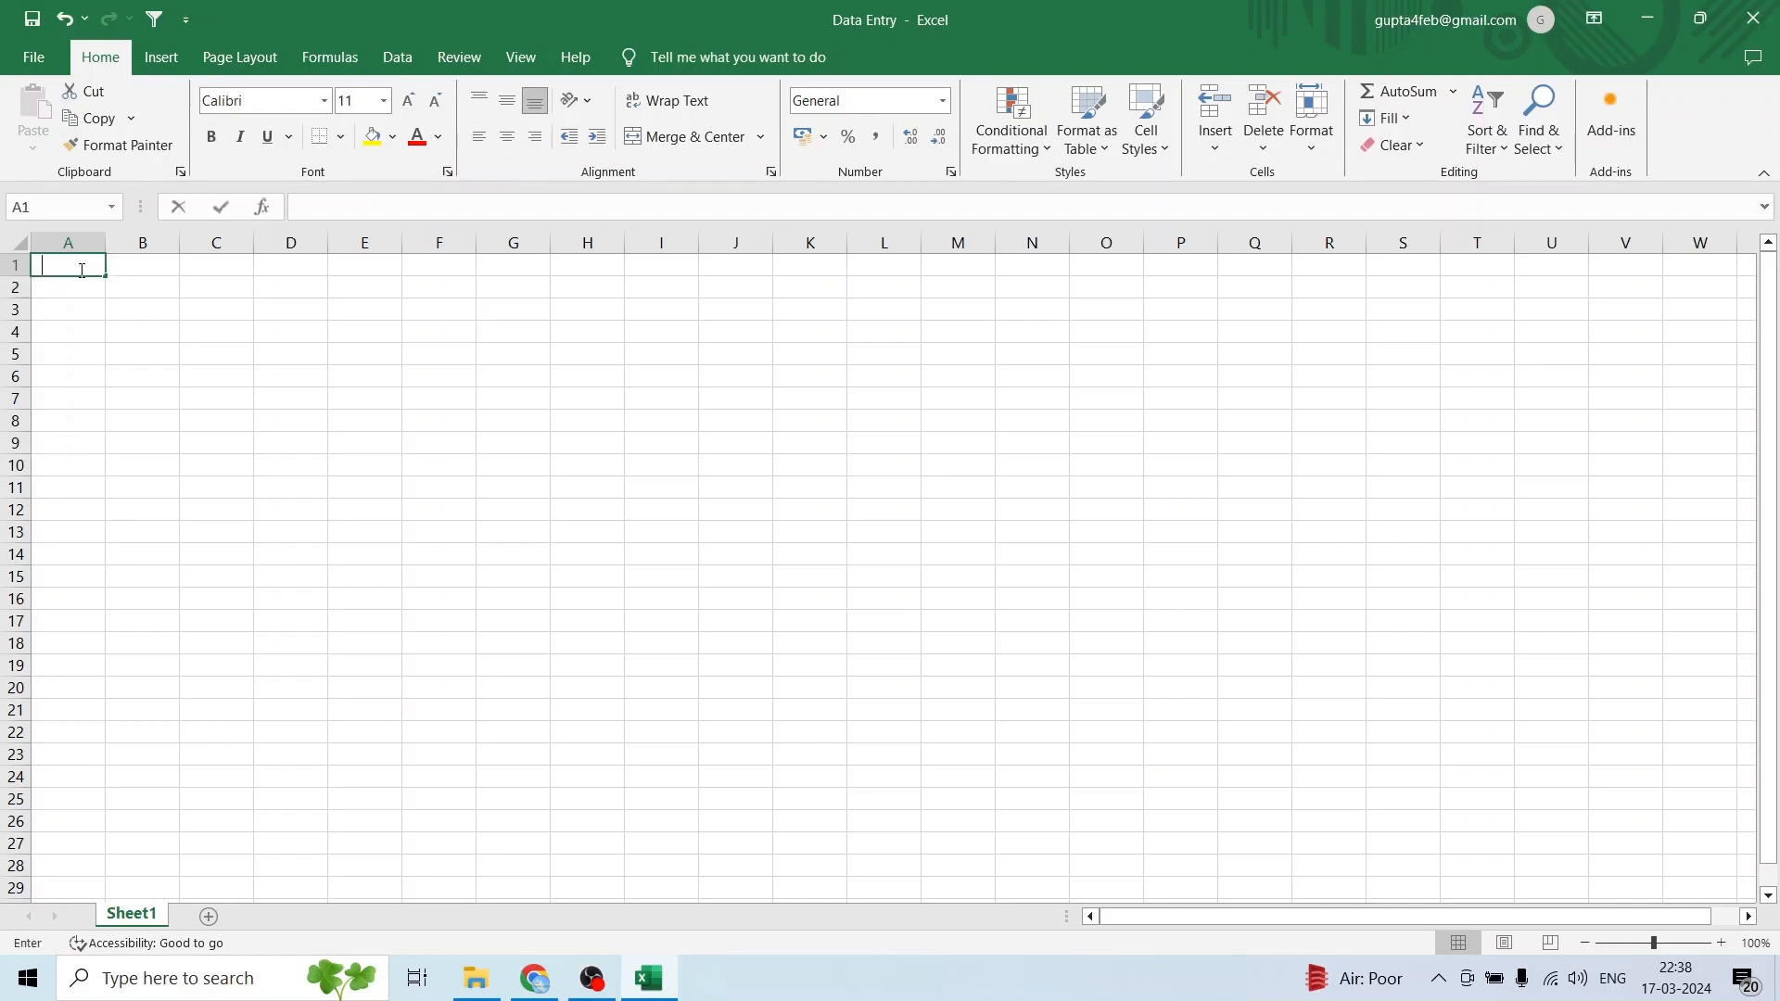
Enter the heading Sr No in cell A1.
type("Sr No")
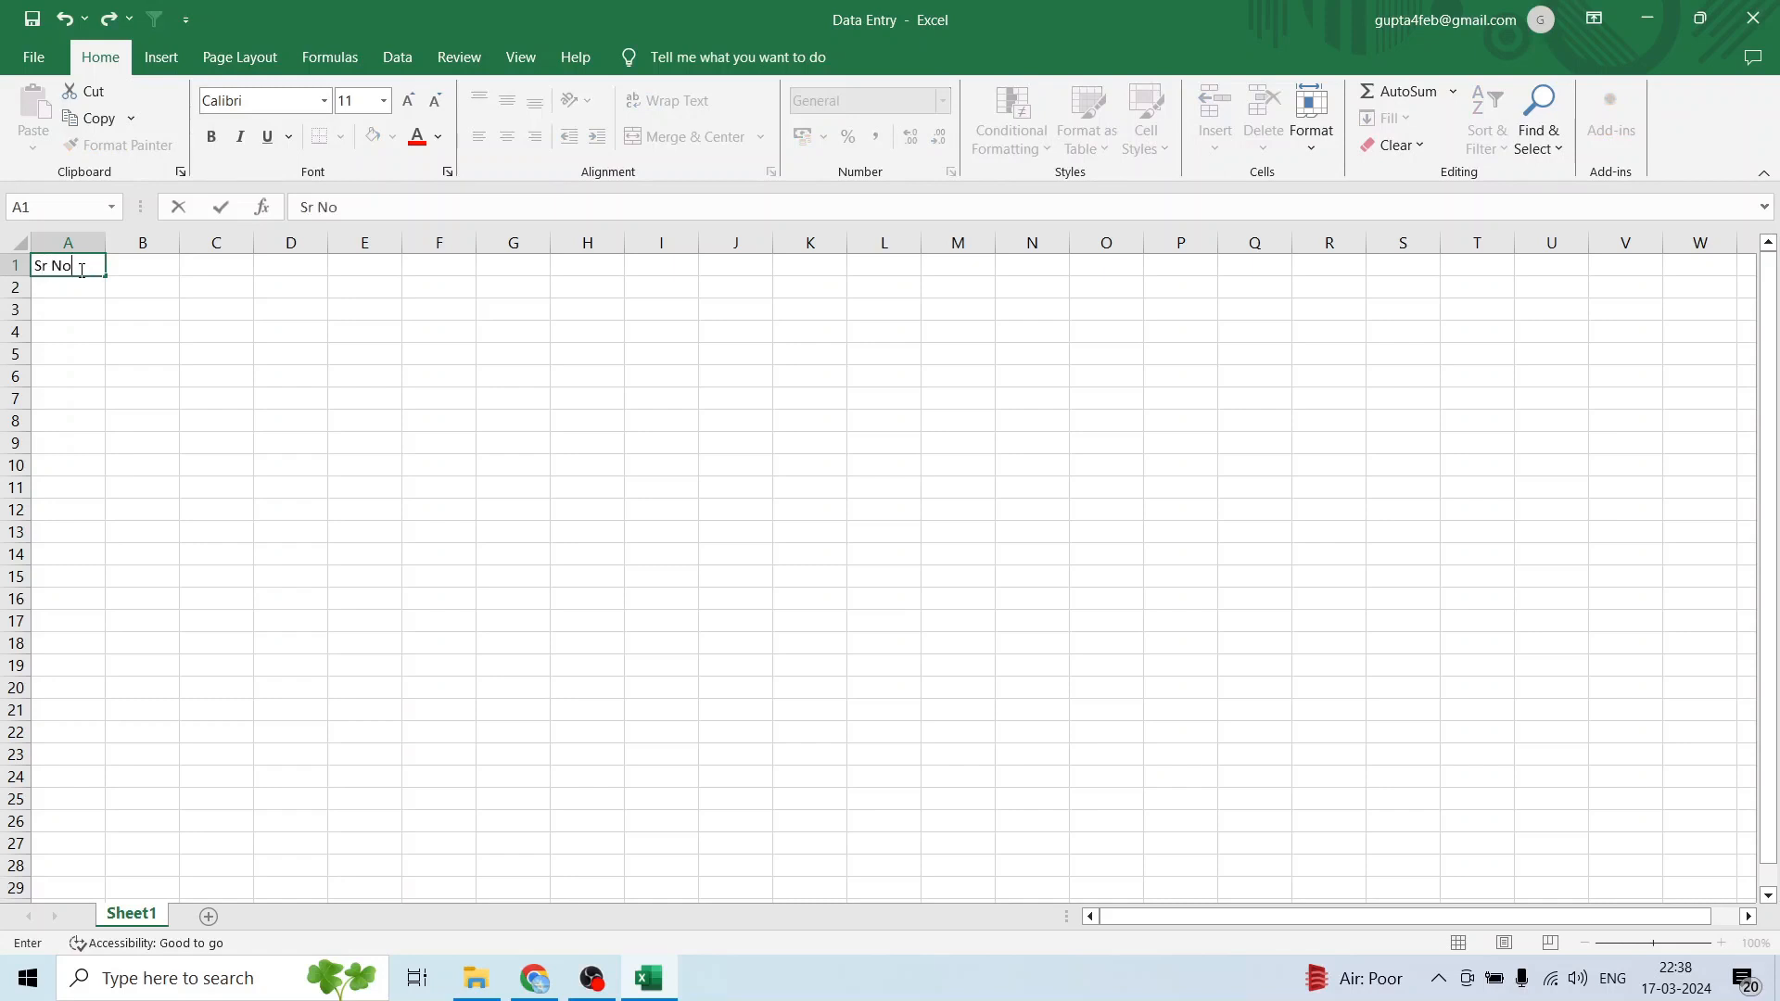
key("Return")
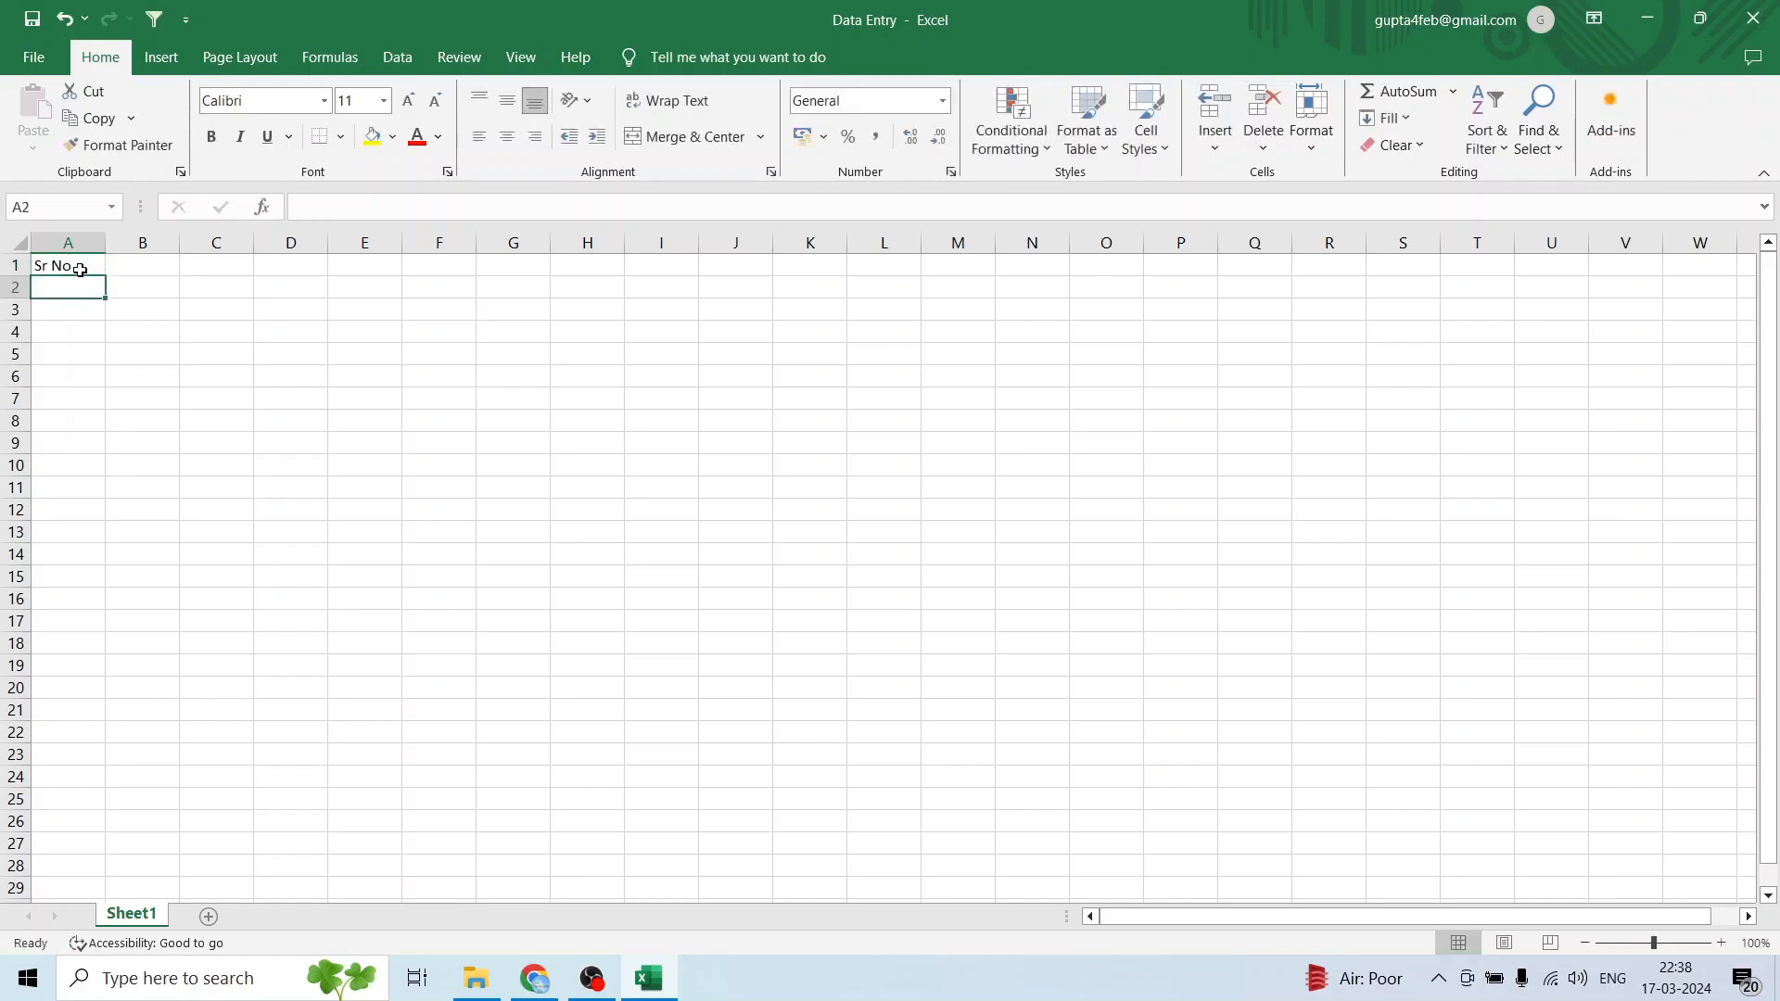
key("Up")
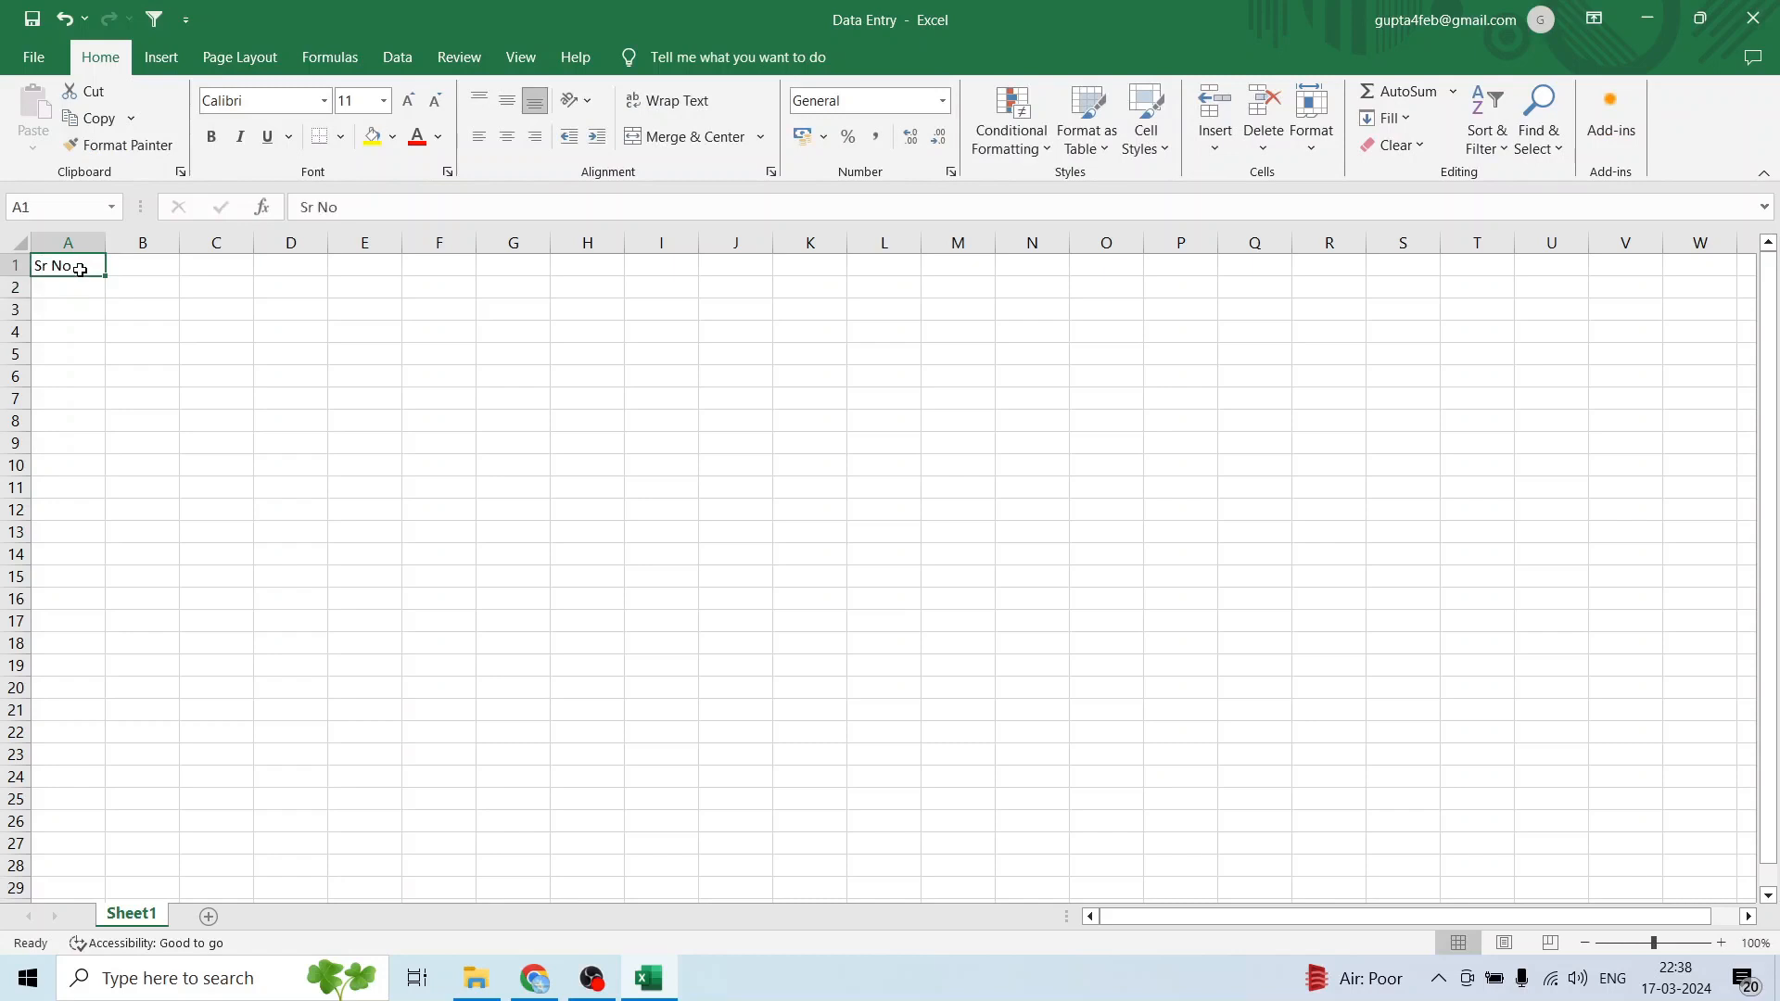
key("Down")
key("Down")
key("Down")
key("Down")
key("Up")
key("Up")
key("Up")
key("Up")
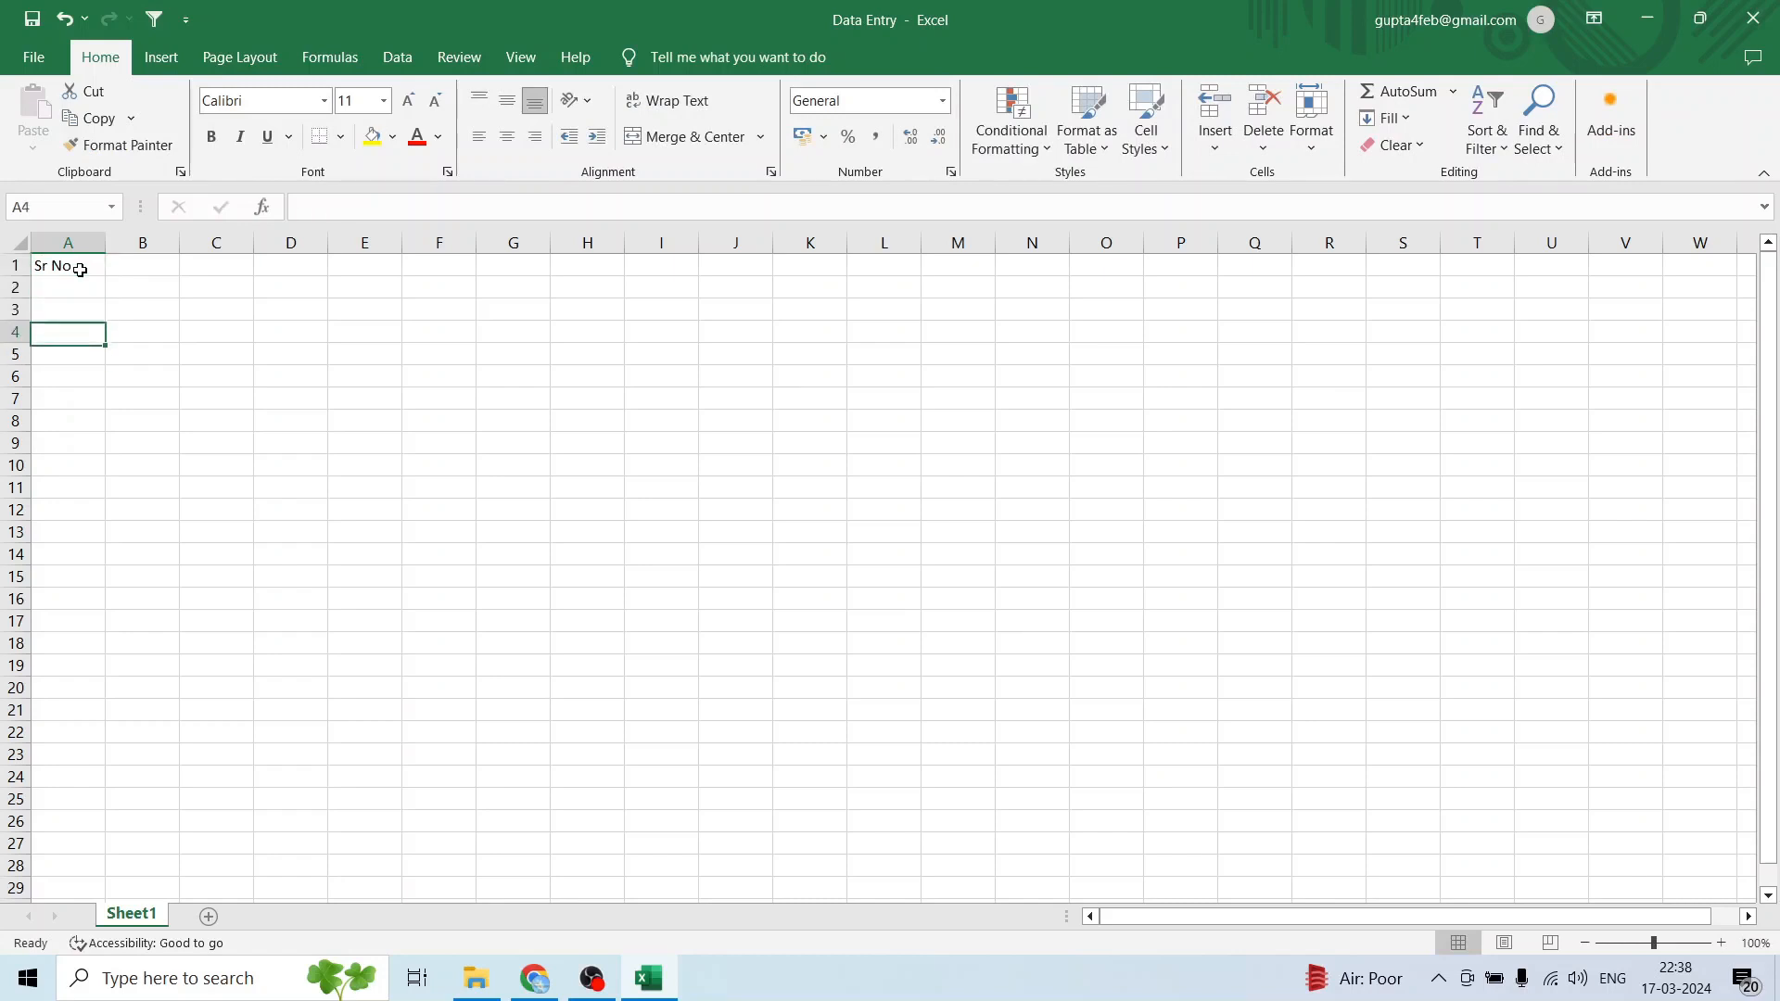
Enter the headings Category of Product in cell B1 and Model in cell C1.
key("Right")
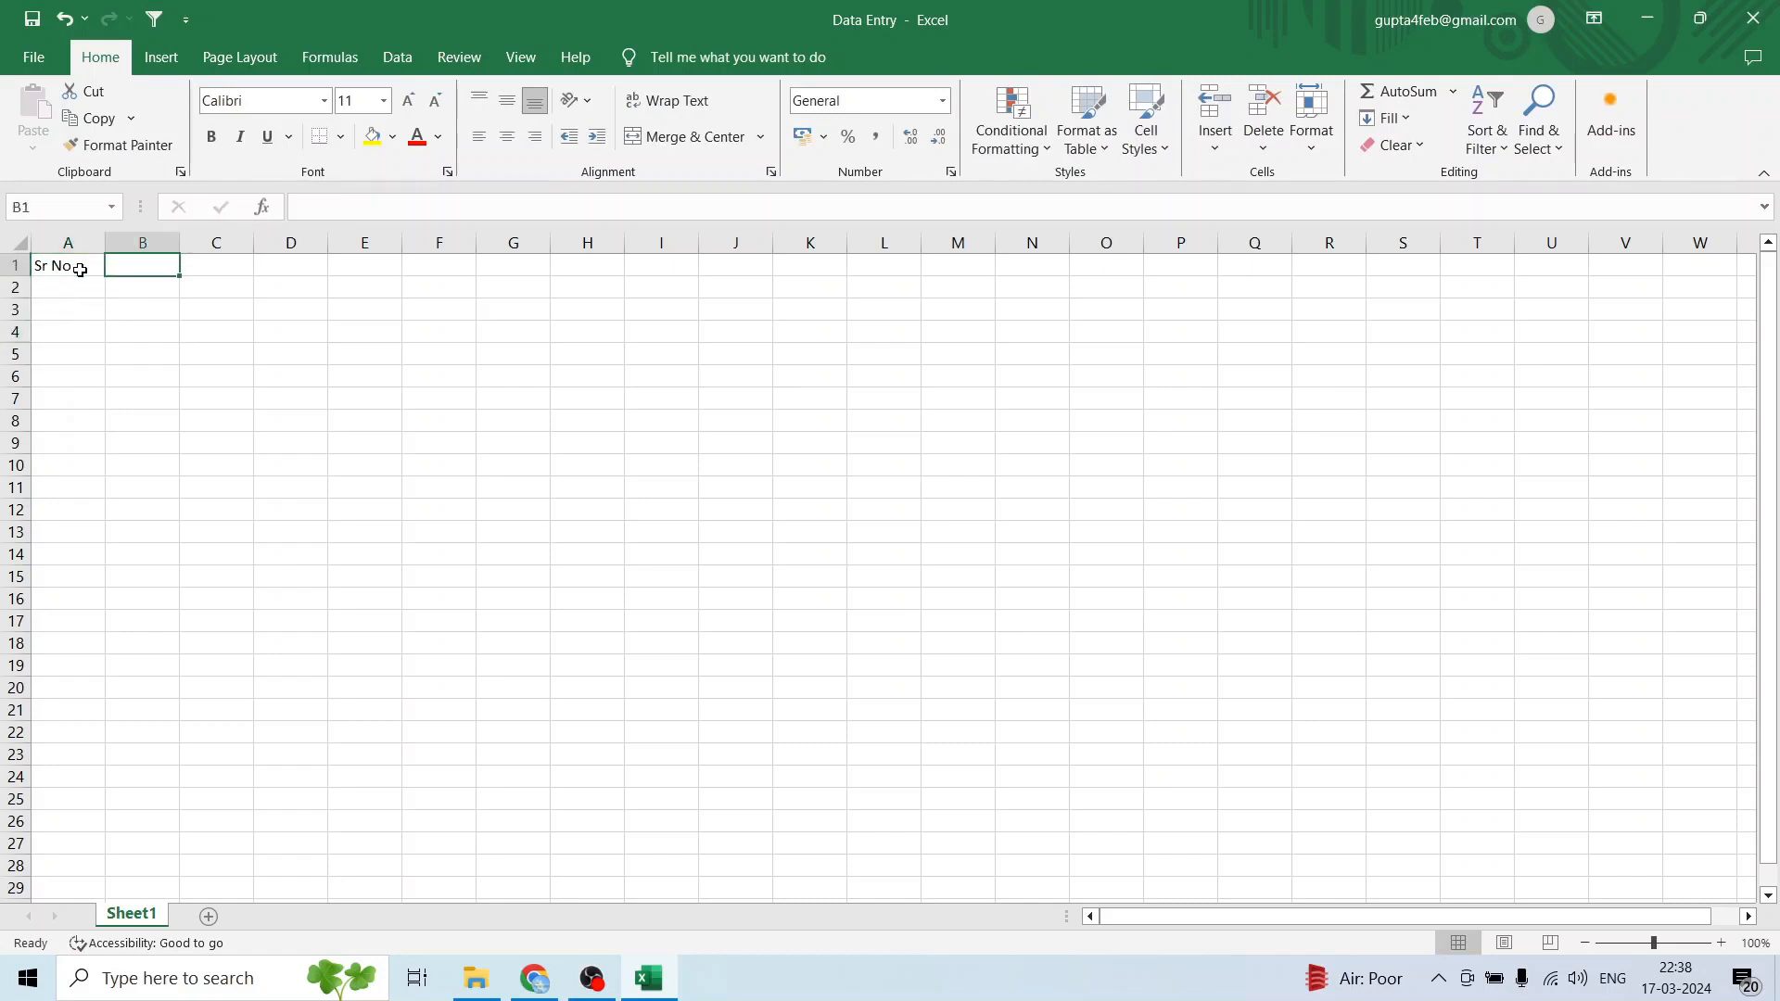
type("Cata")
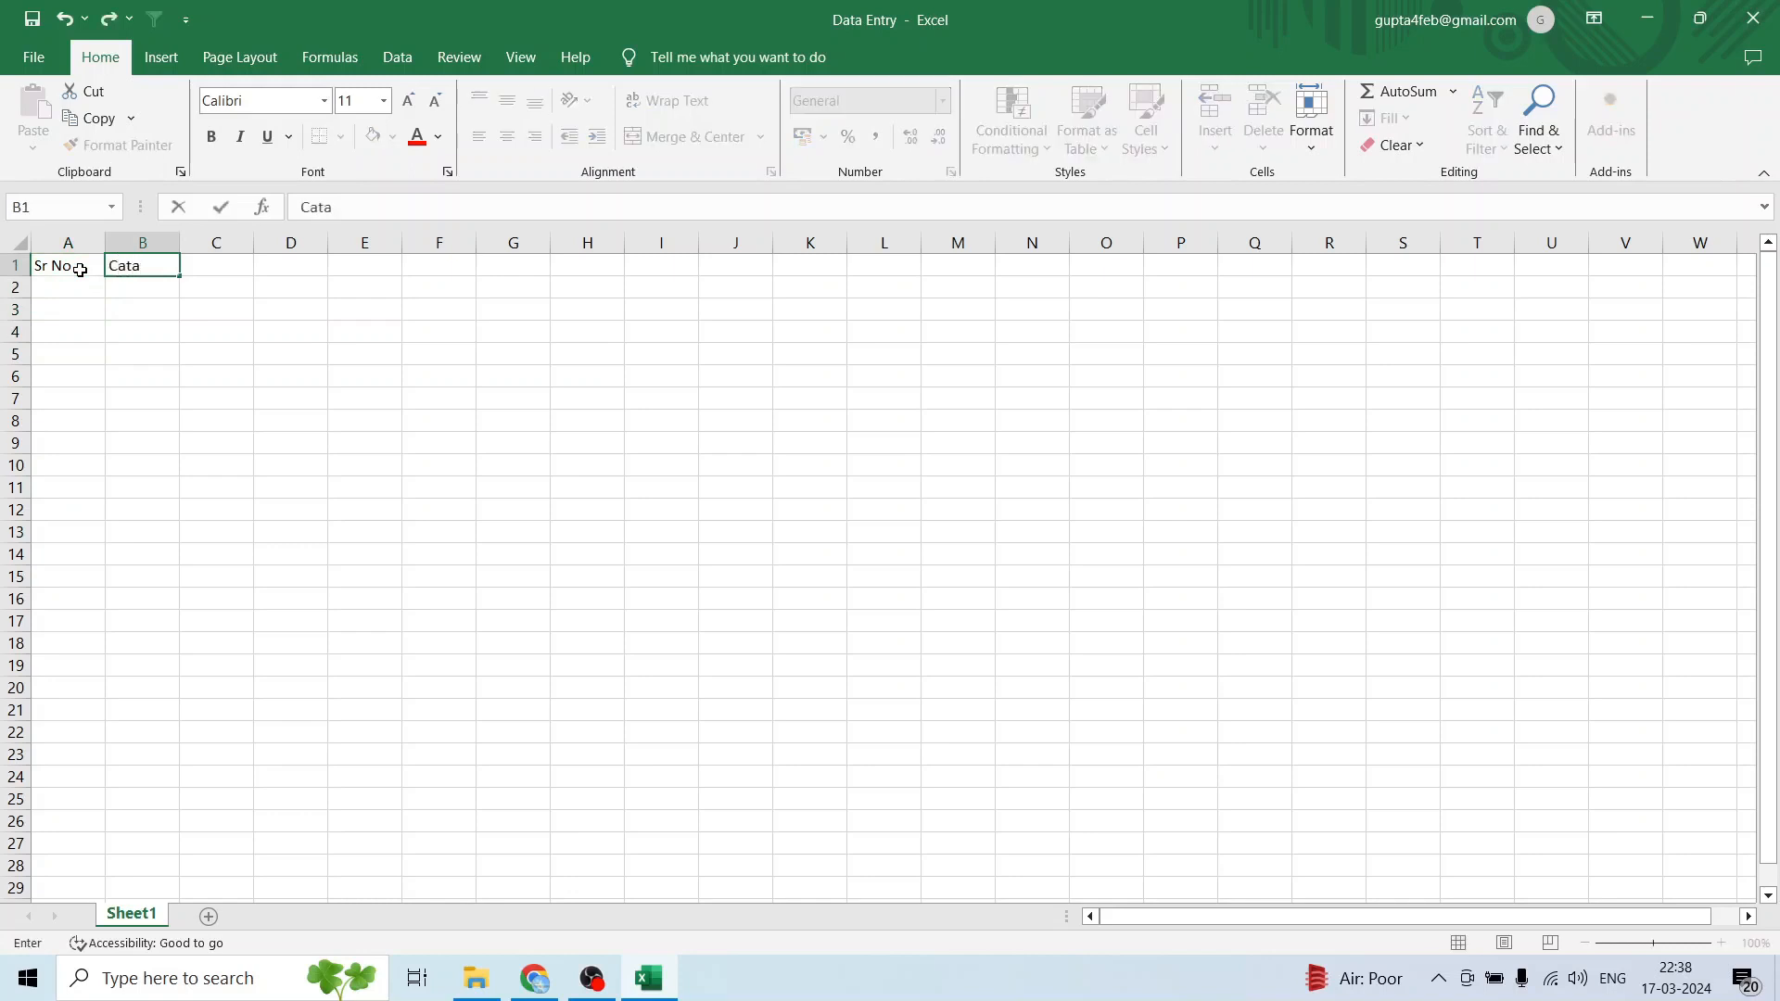
key("BackSpace")
type("egory of Product")
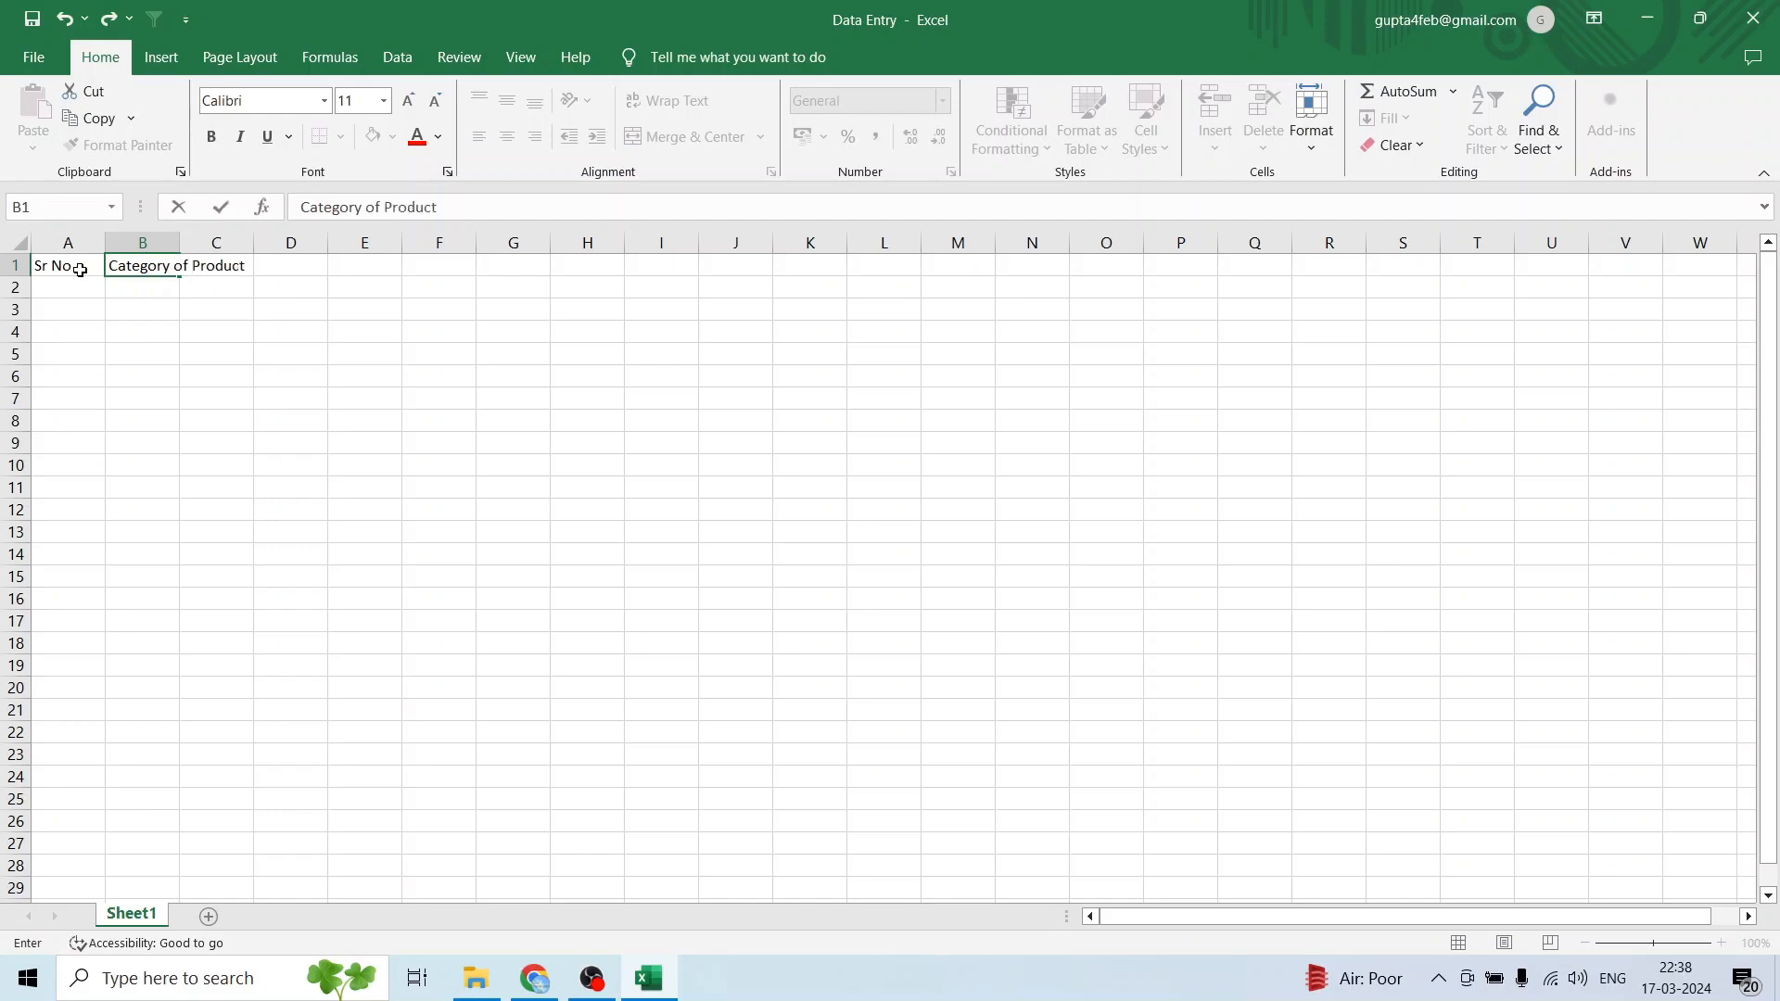
key("Return")
key("Up")
key("Right")
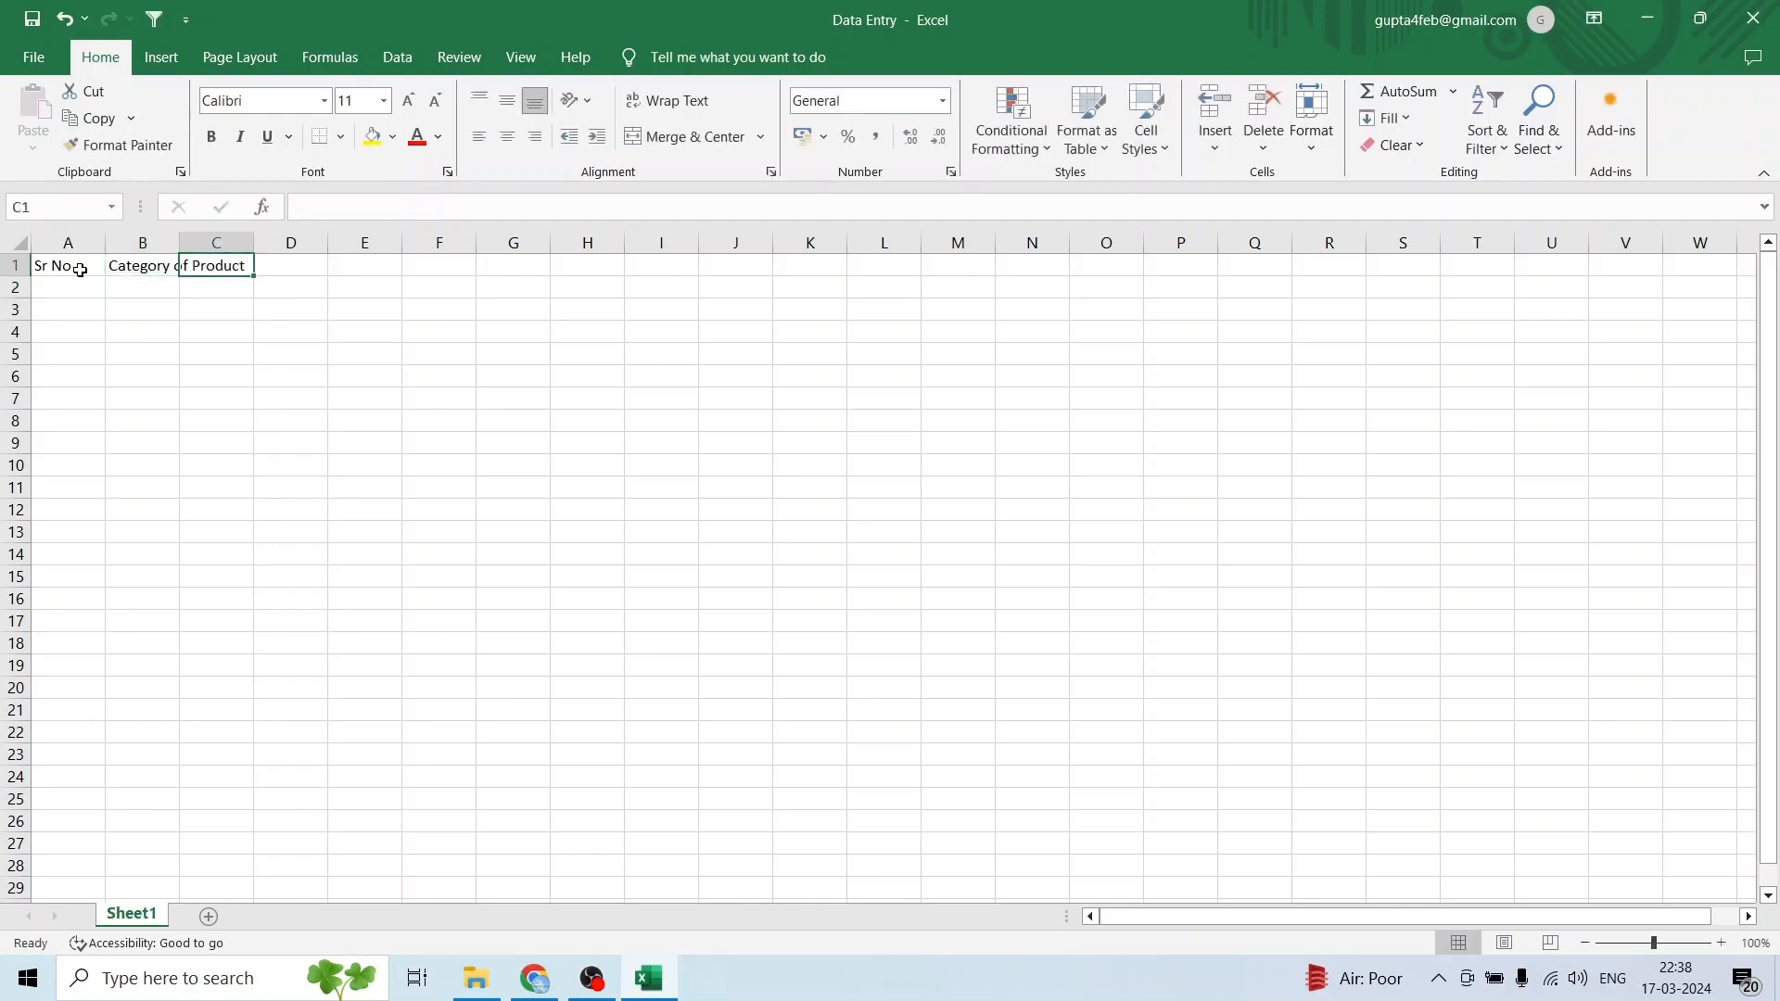
type("Model")
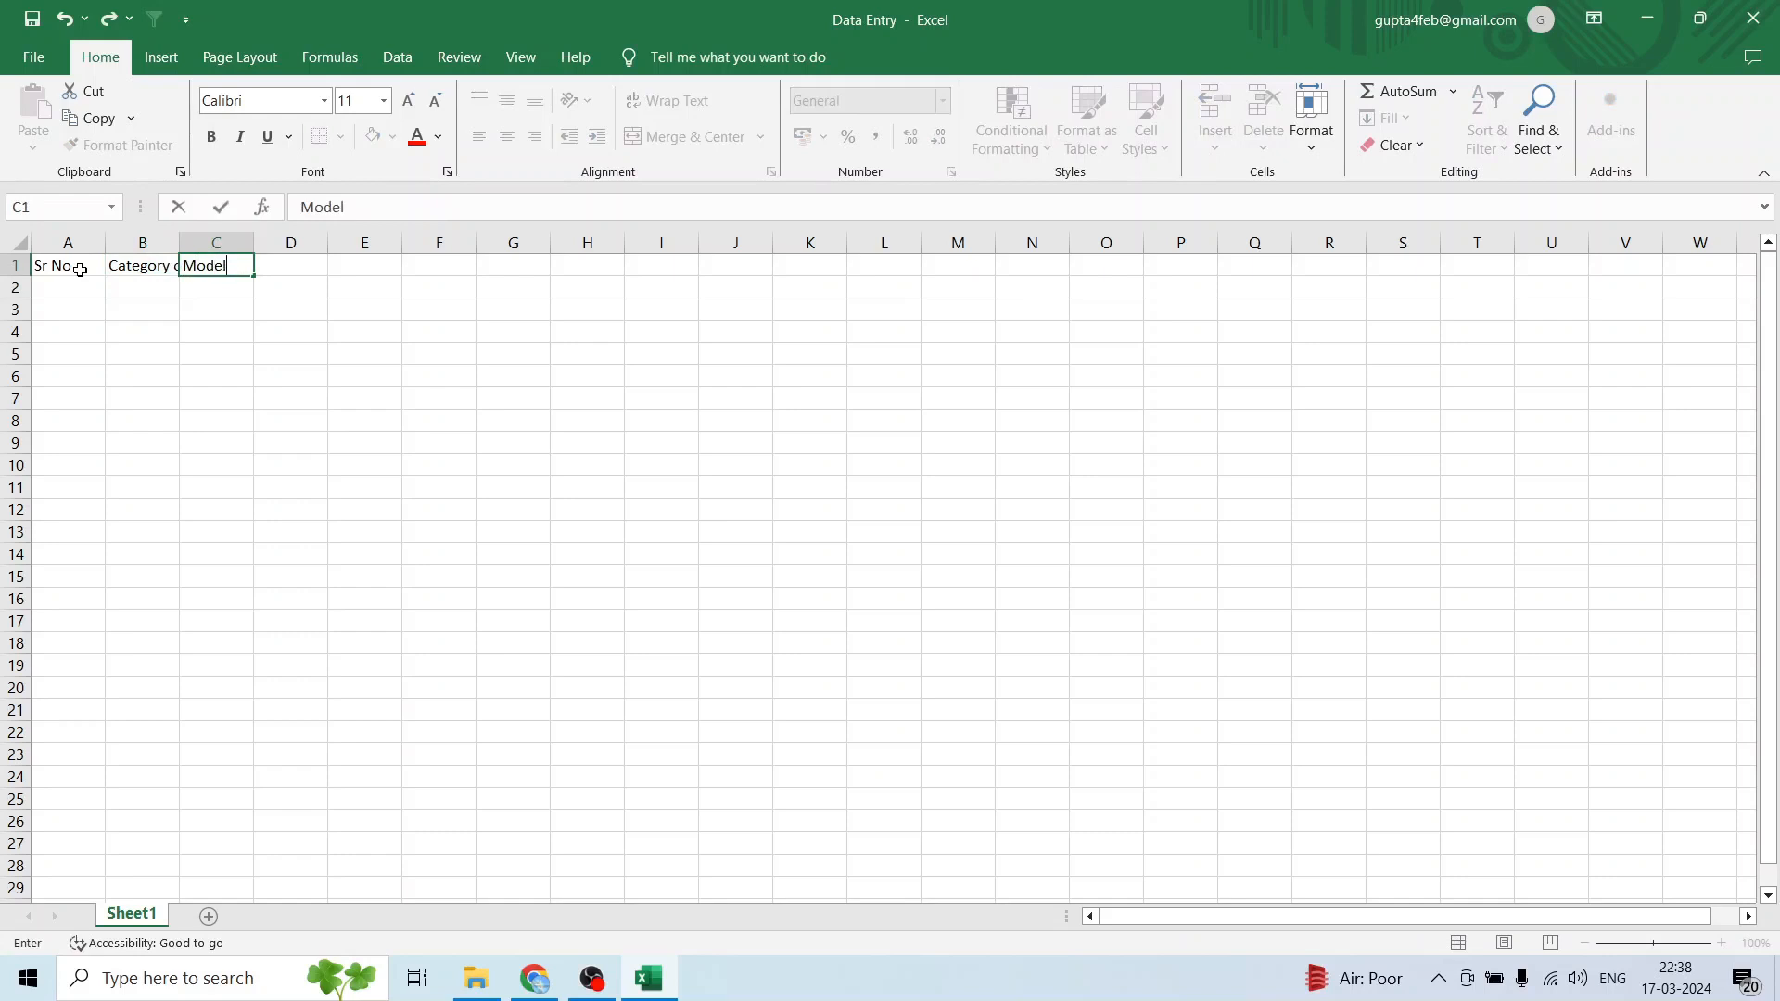
key("Return")
key("Up")
key("Right")
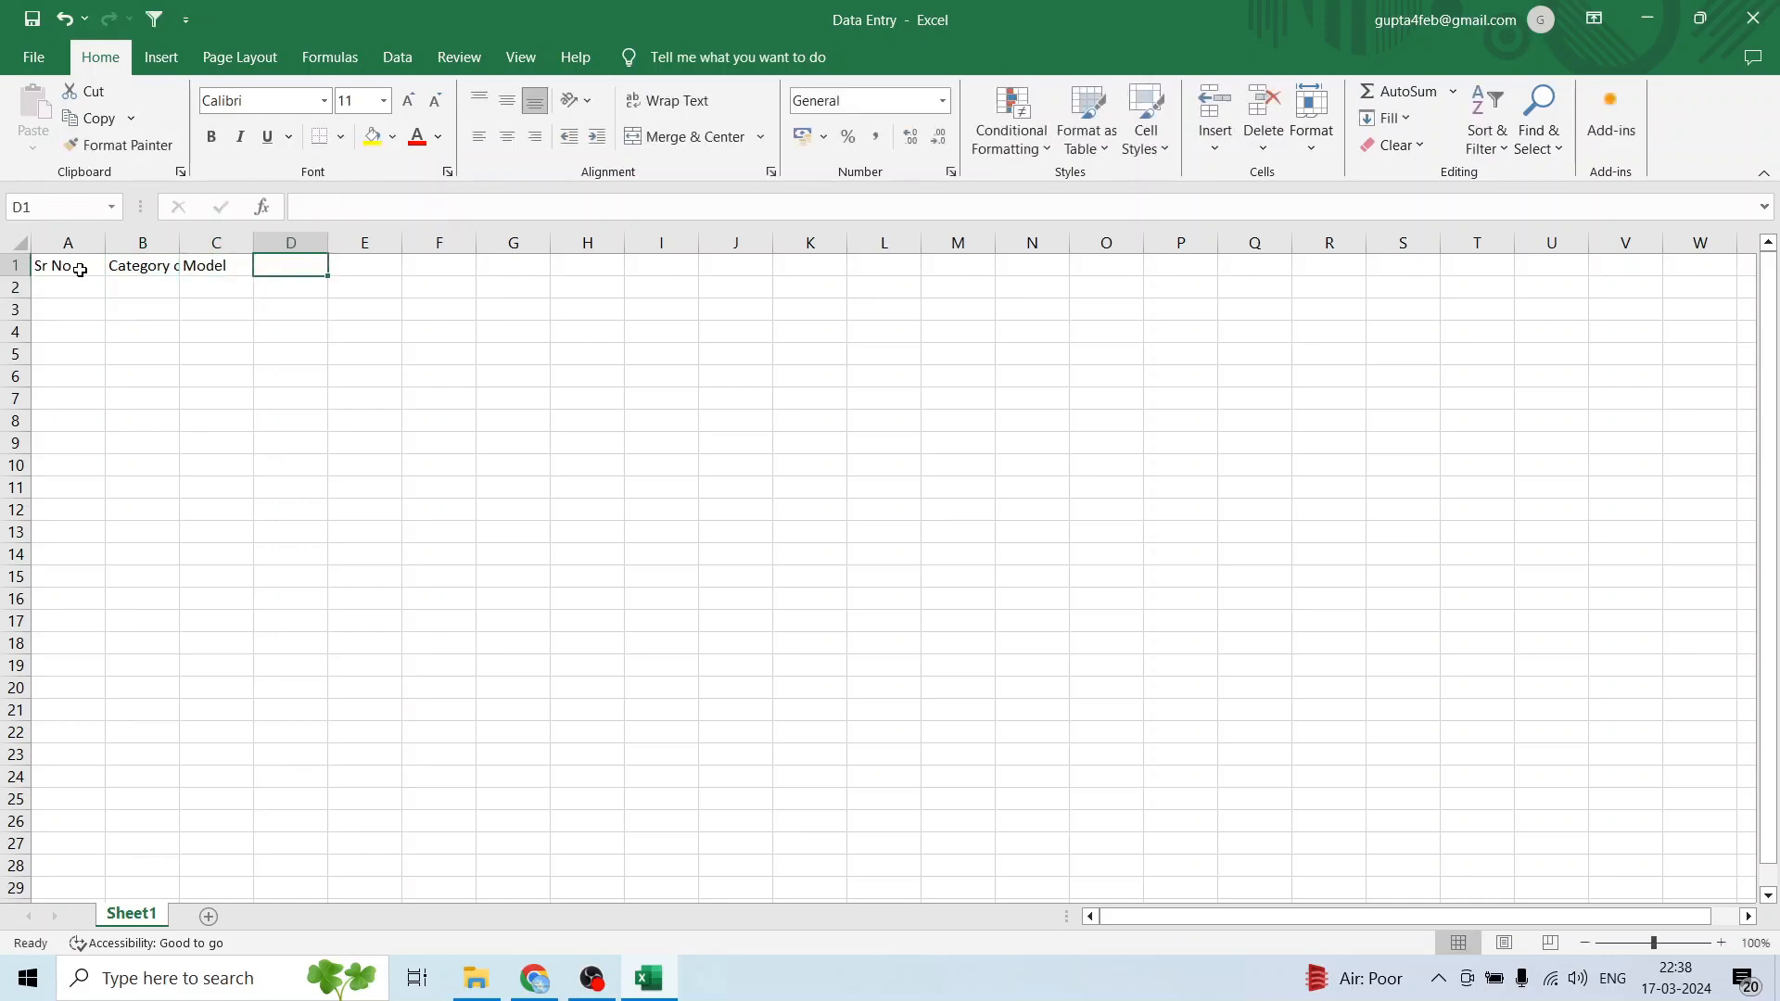
Enter the headings Inventory in cell D1 and Price in cell E1.
type("Inve")
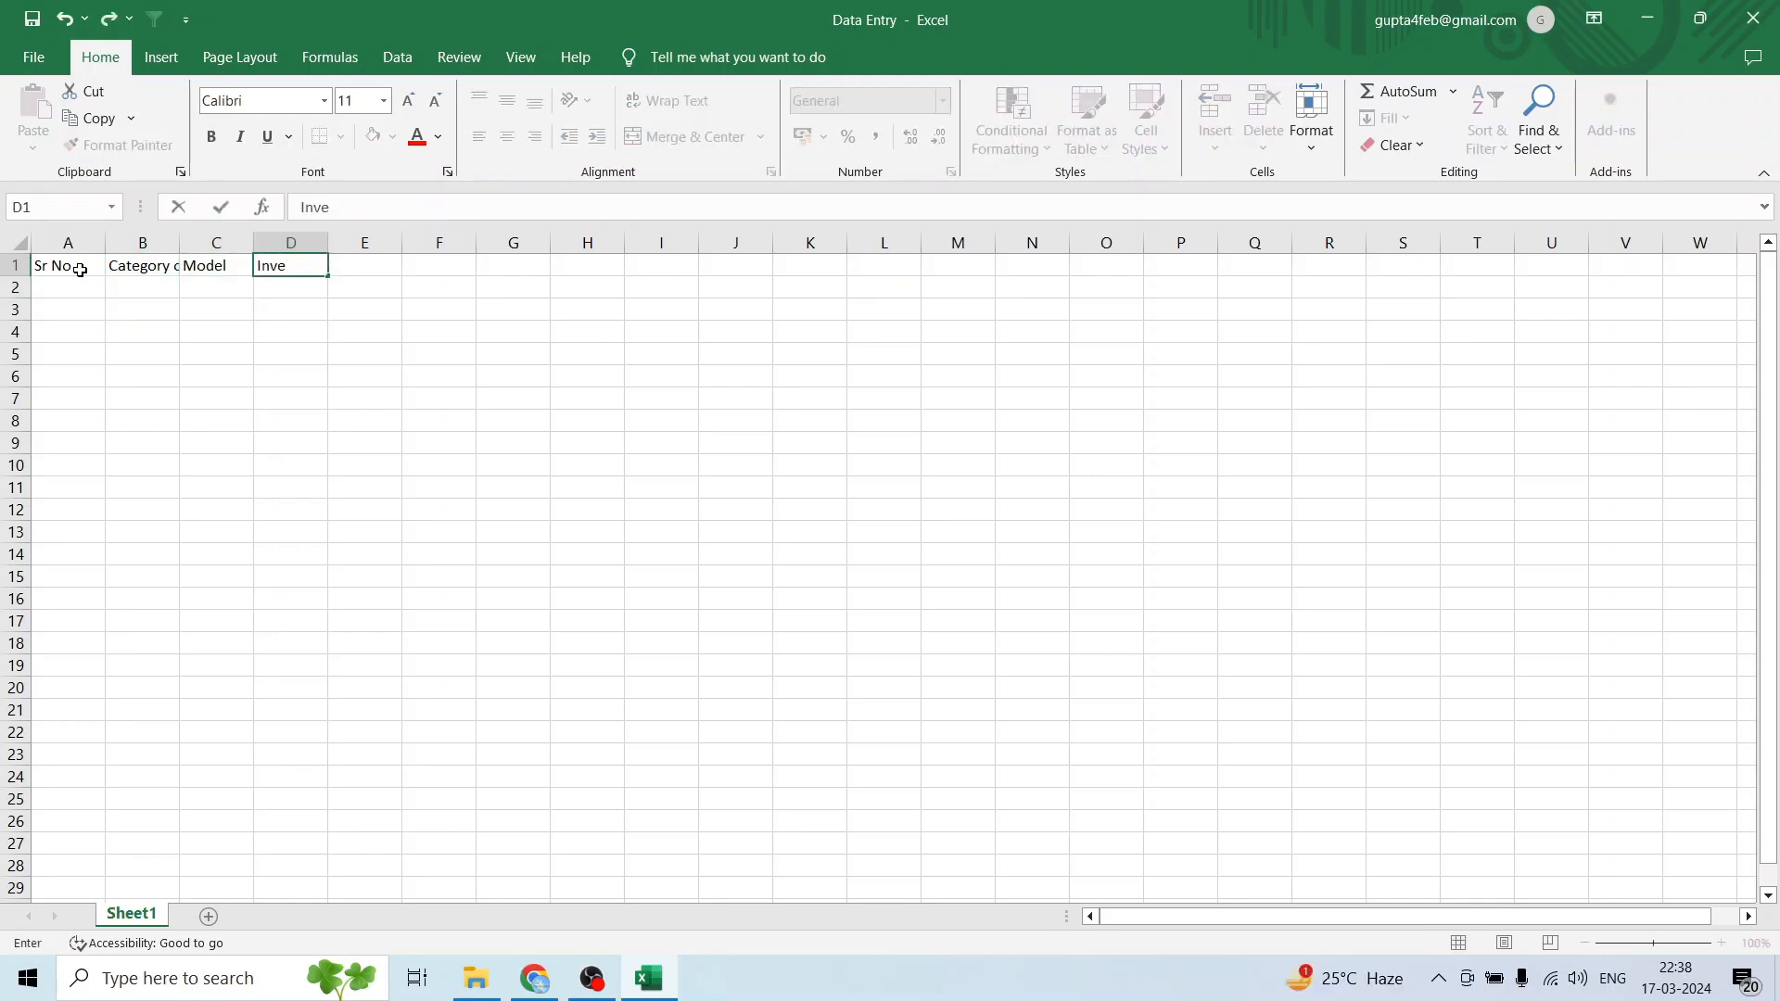
type("ntory")
key("Tab")
type("Price")
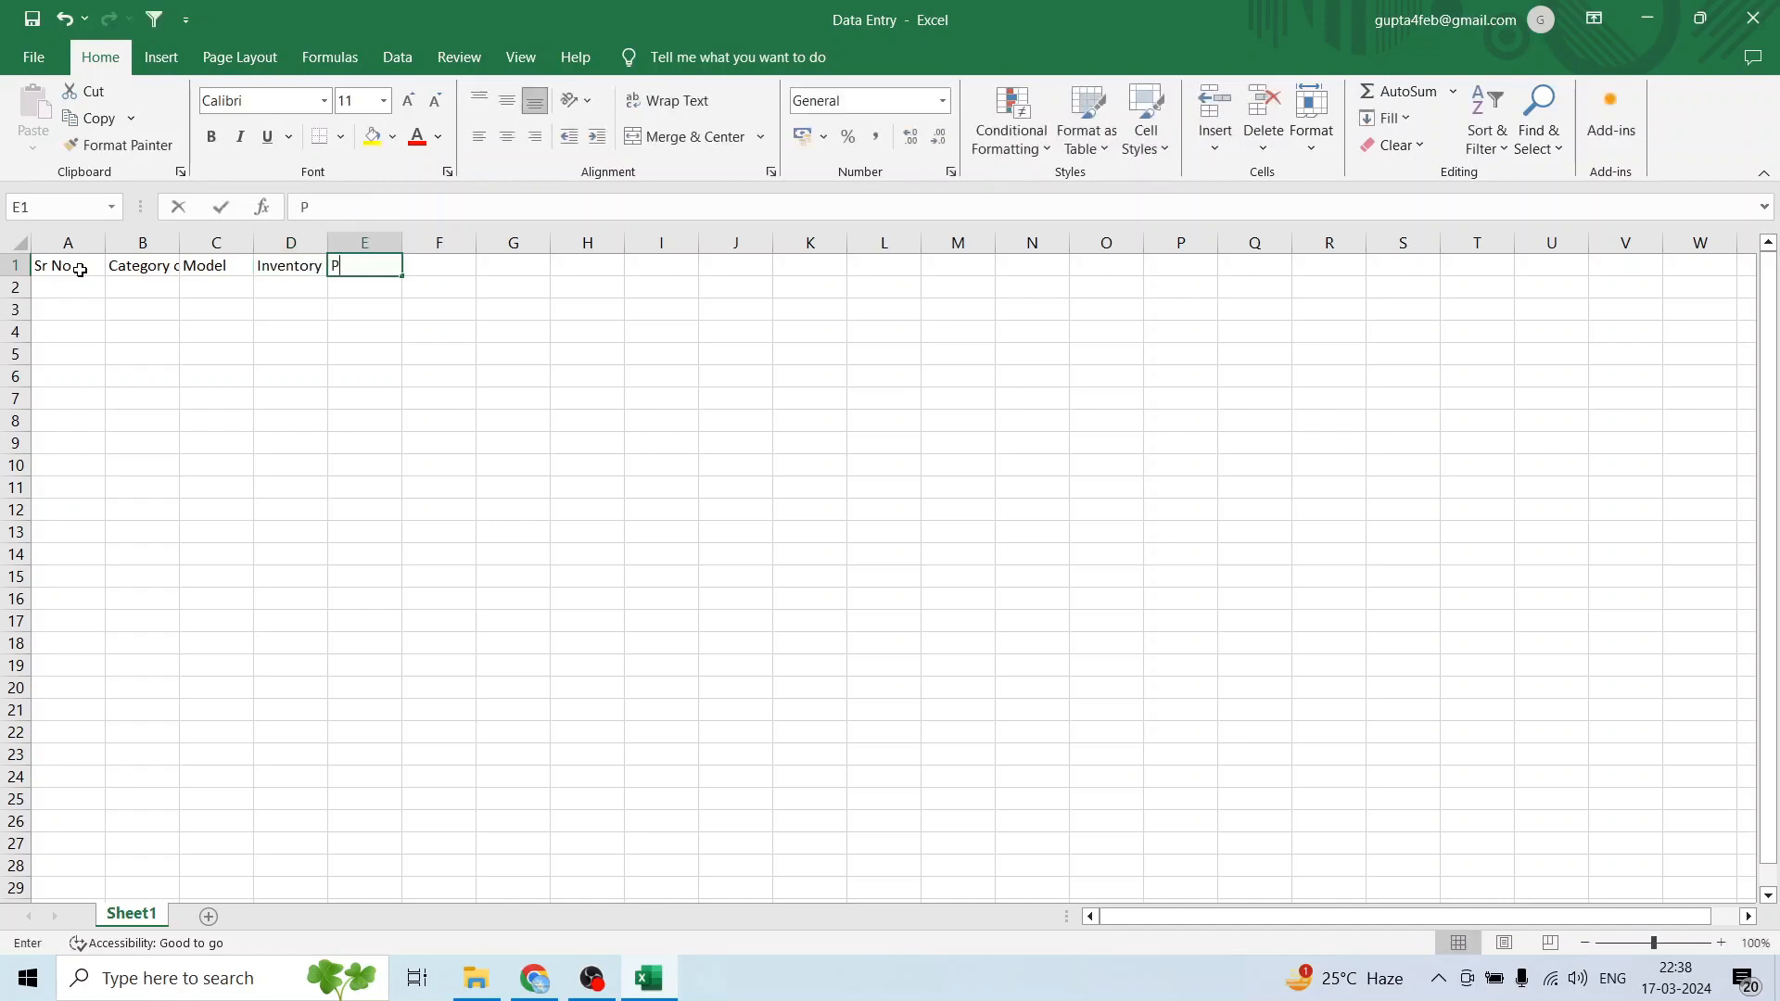
key("Return")
key("Up")
key("Left")
key("Left")
key("Left")
key("Left")
key("Right")
key("Down")
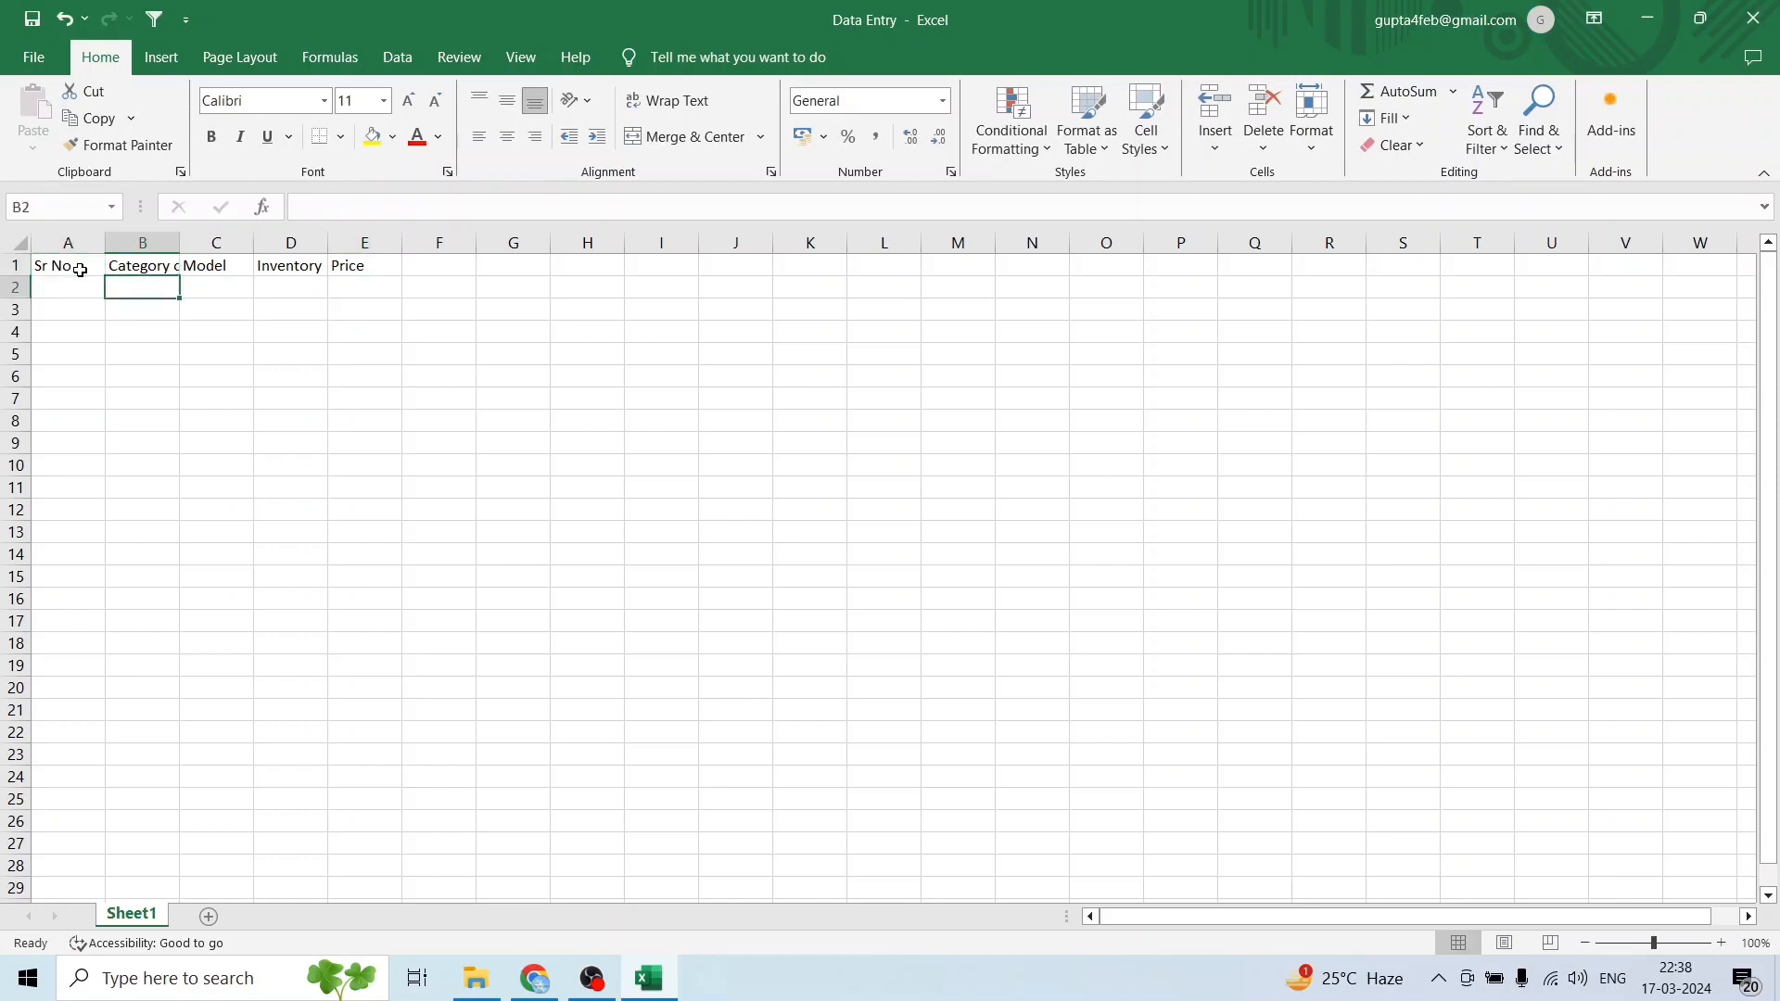
key("Left")
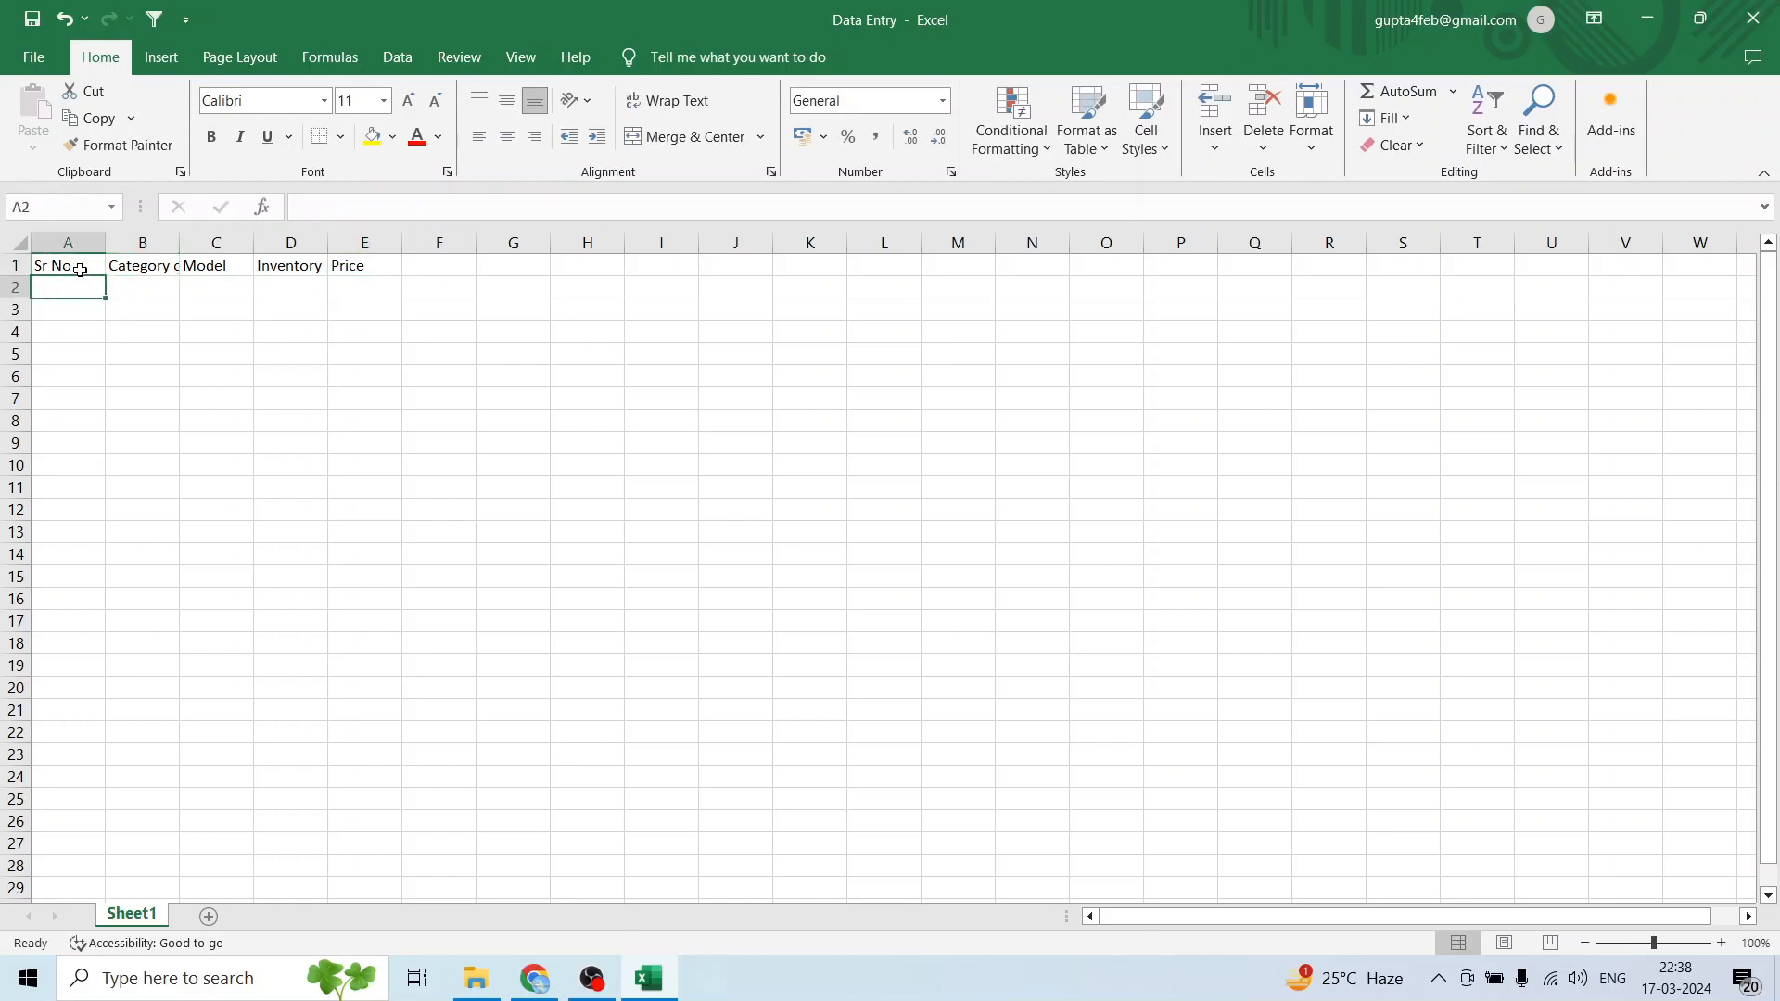
key("Up")
Auto-fit column B to the width of its Category of Product heading.
left_click(139, 264)
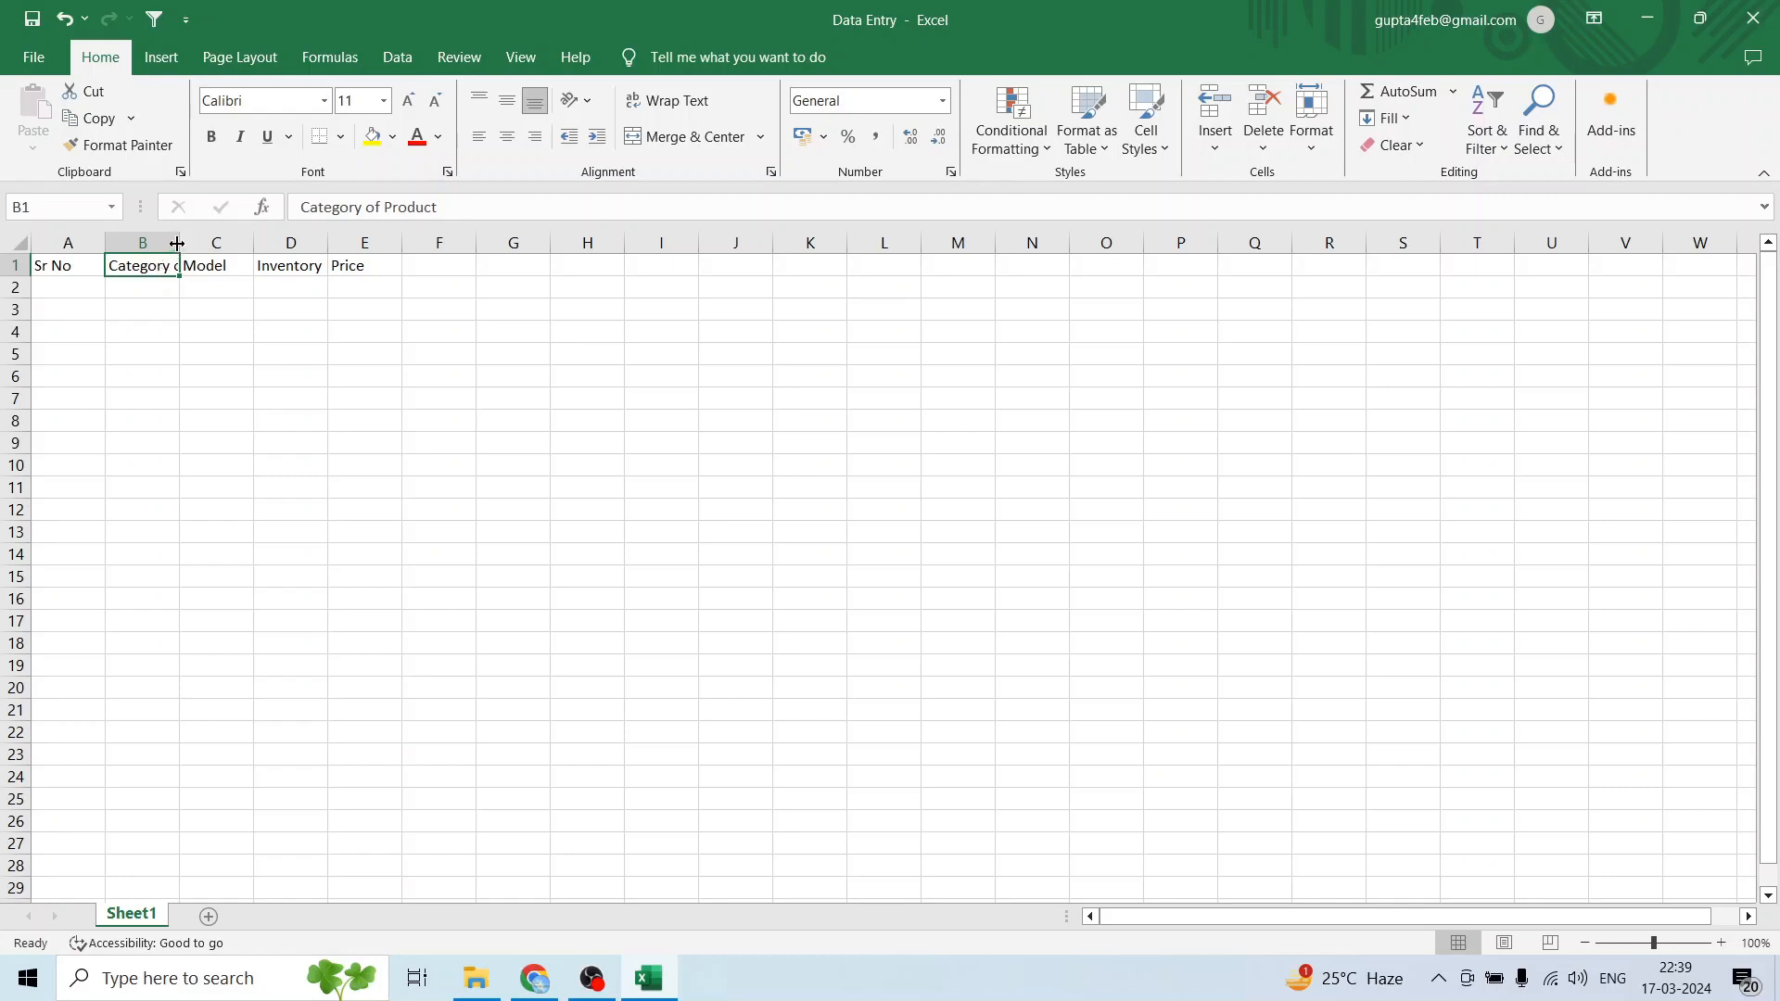
mouse_move(177, 243)
left_mouse_down()
mouse_move(196, 242)
mouse_move(169, 243)
left_mouse_up()
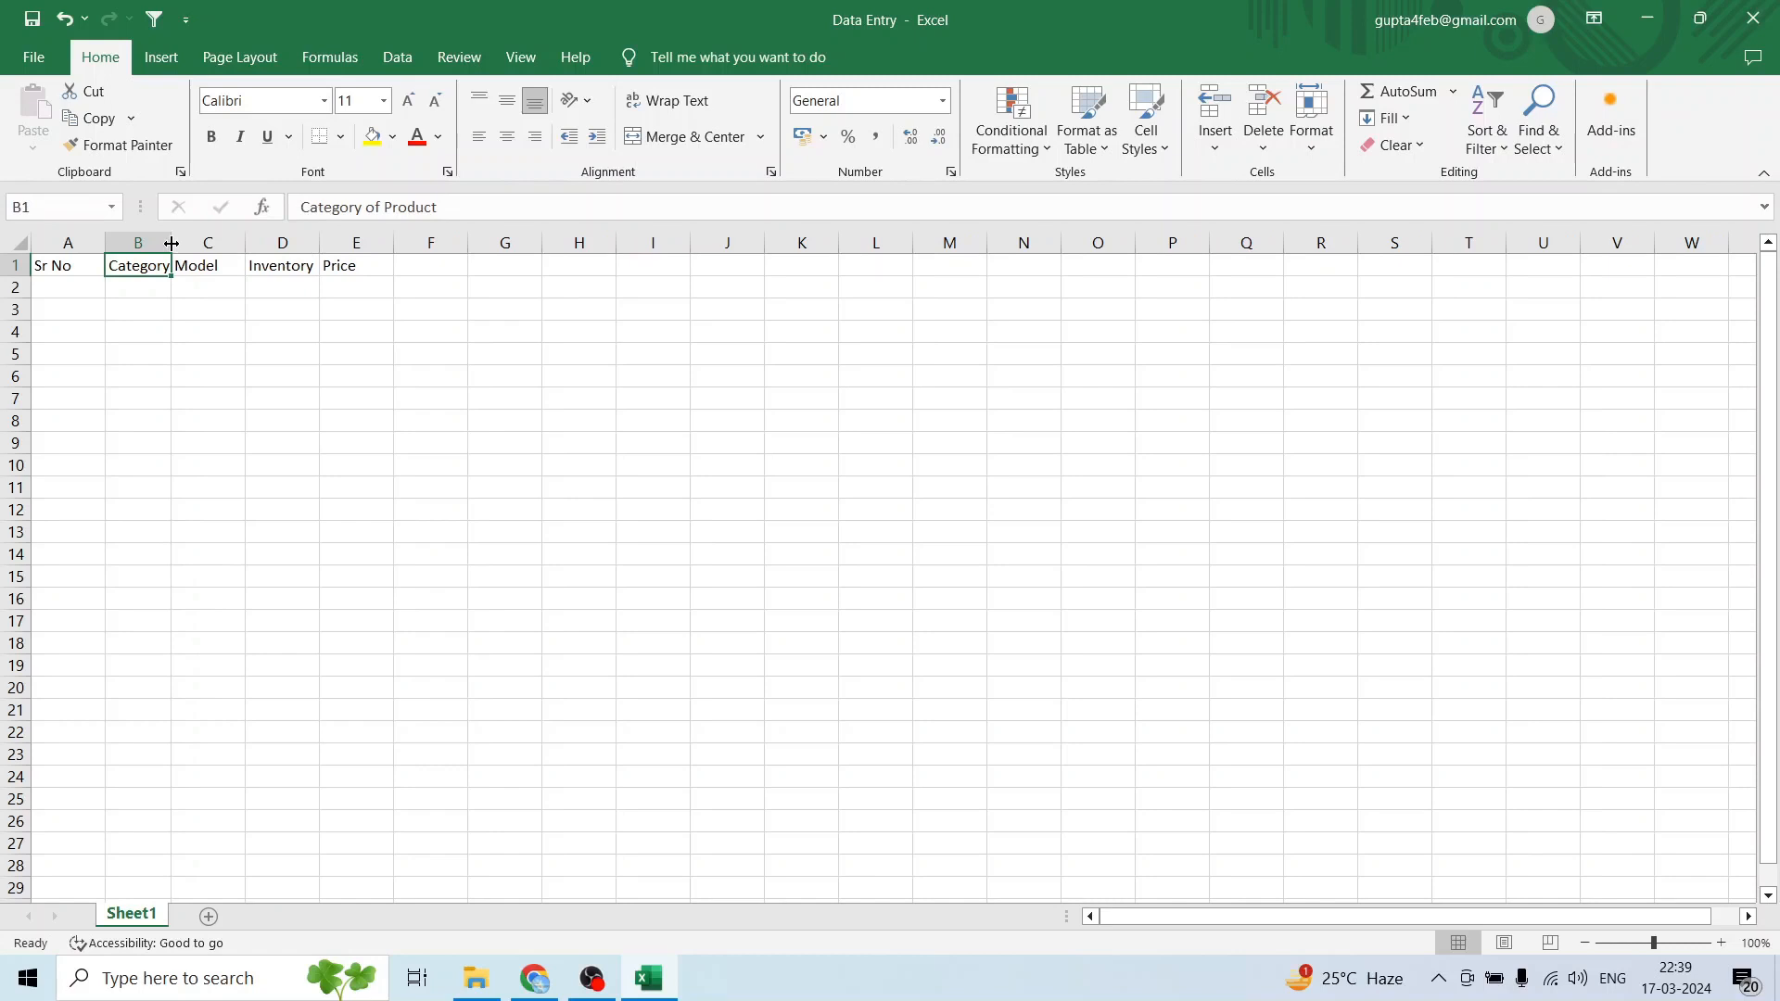
double_click(171, 243)
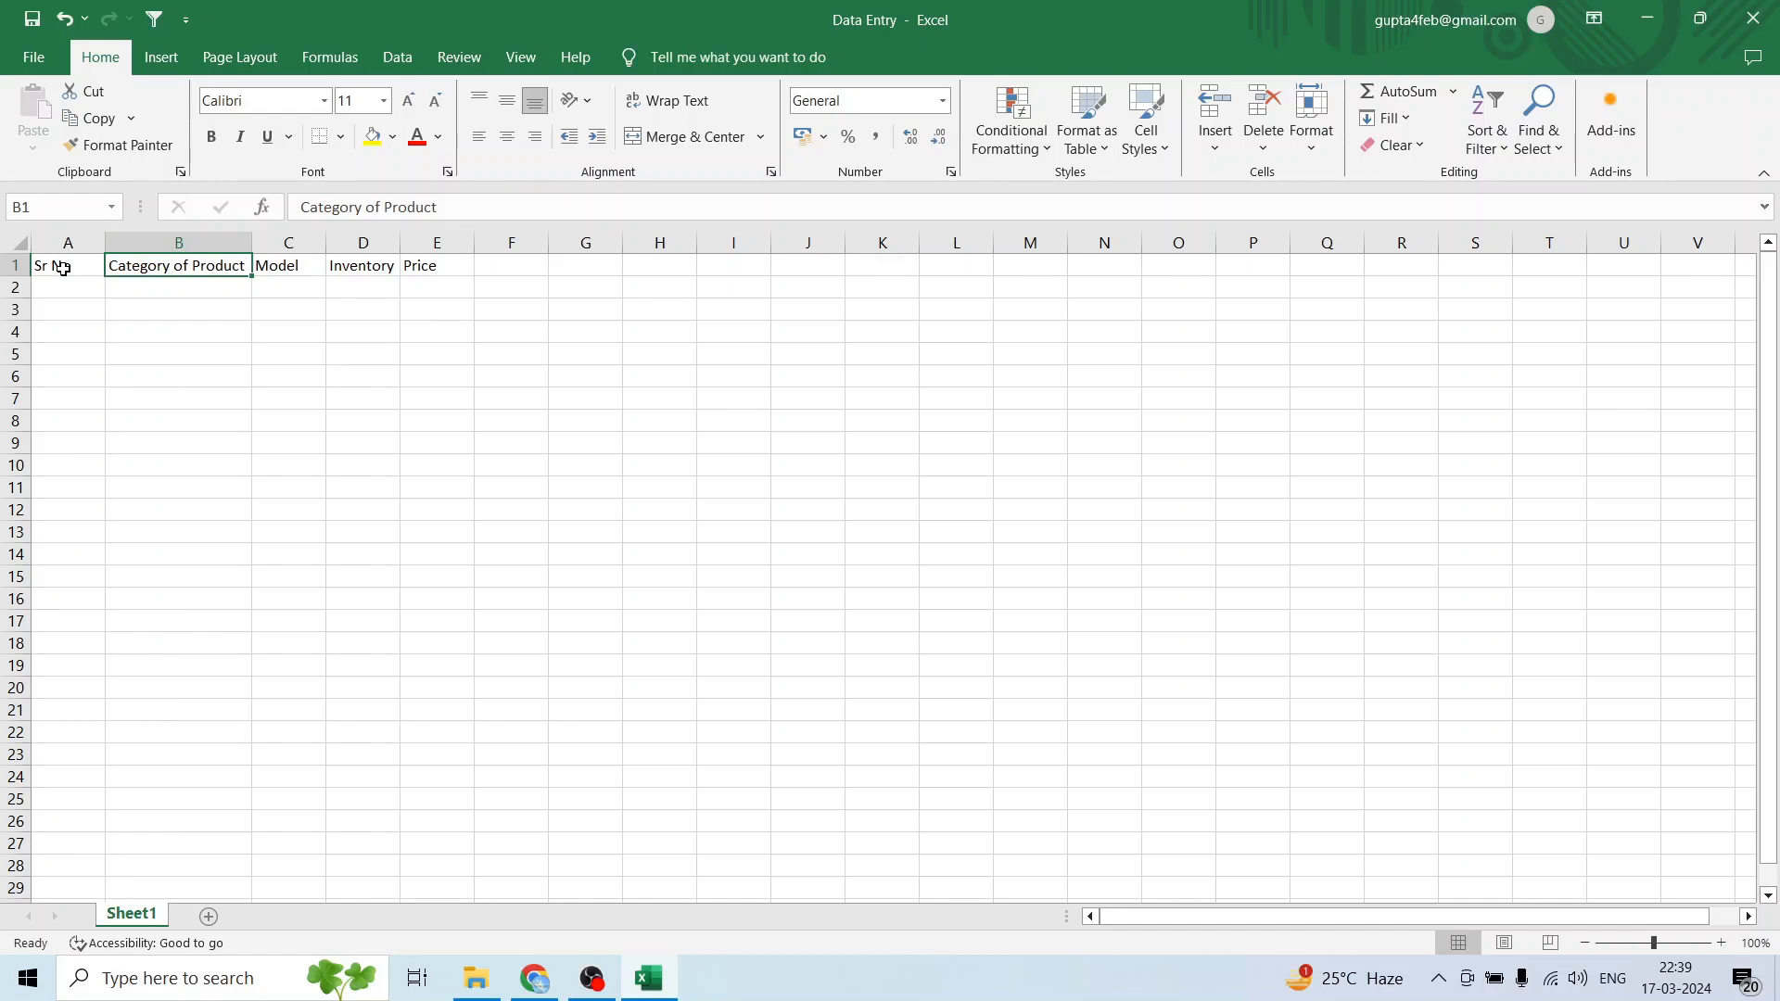
Apply AutoFit Column Width to the header cells A1:E1.
left_click_drag(62, 268, 422, 269)
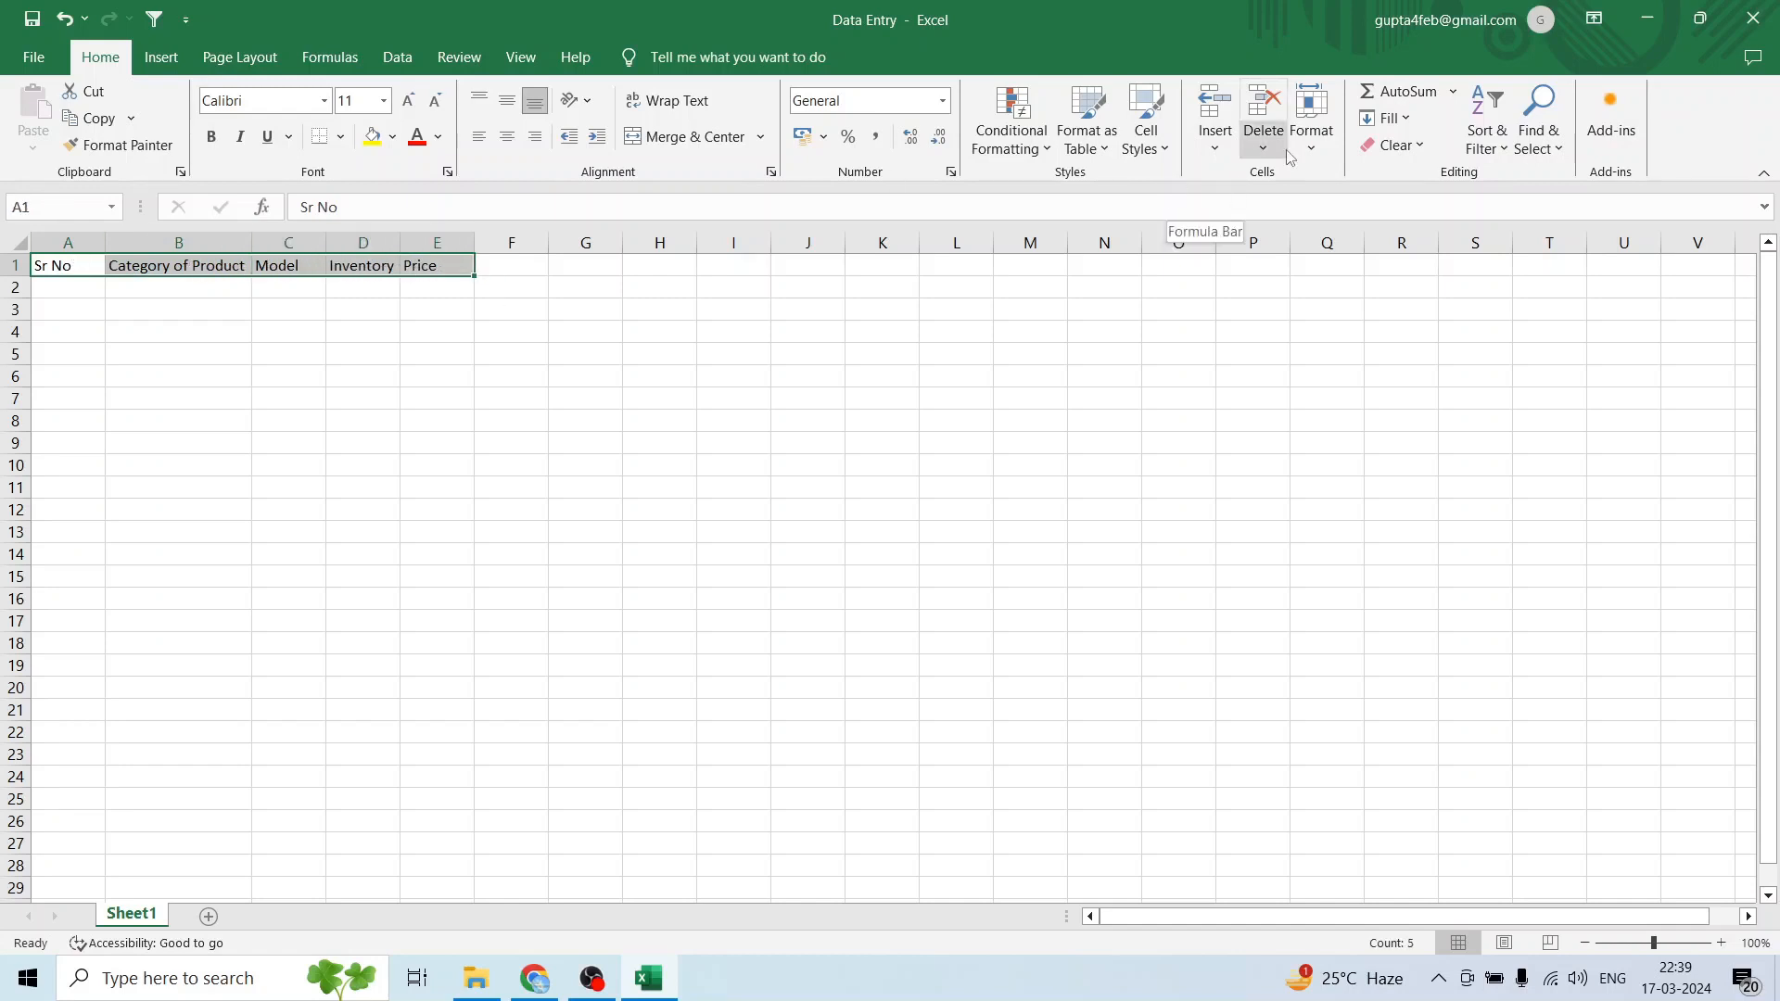
left_click(1316, 148)
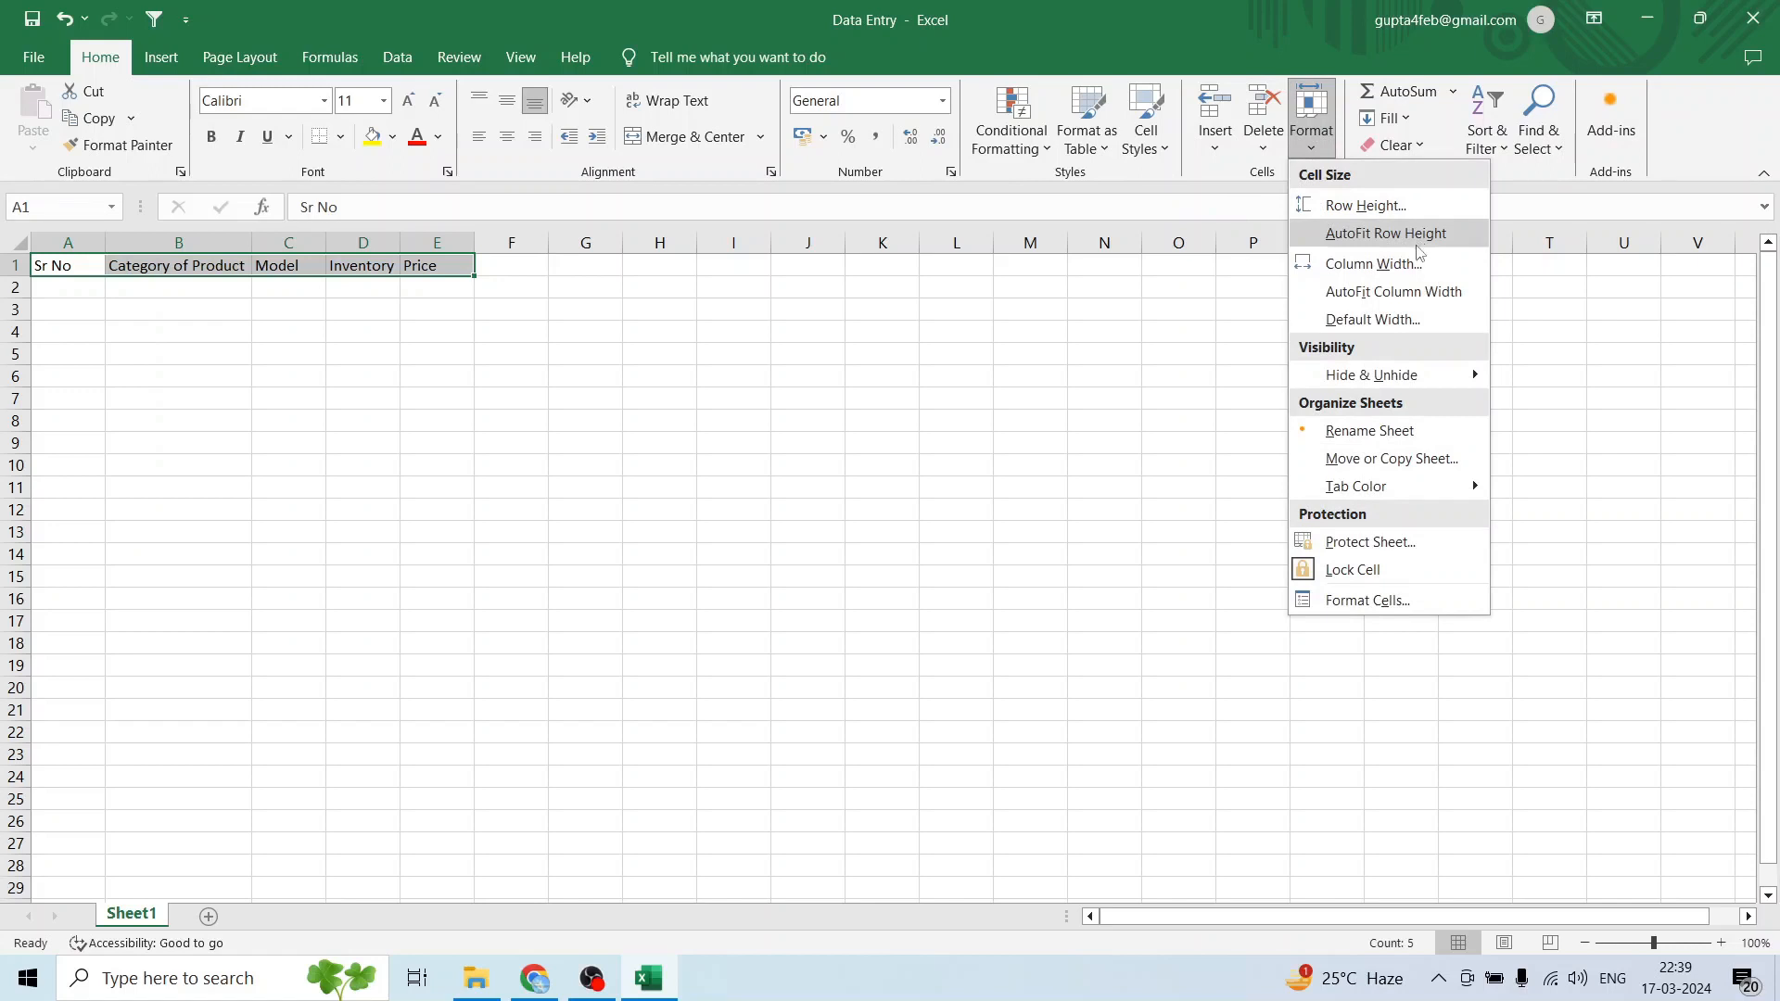
left_click(1394, 292)
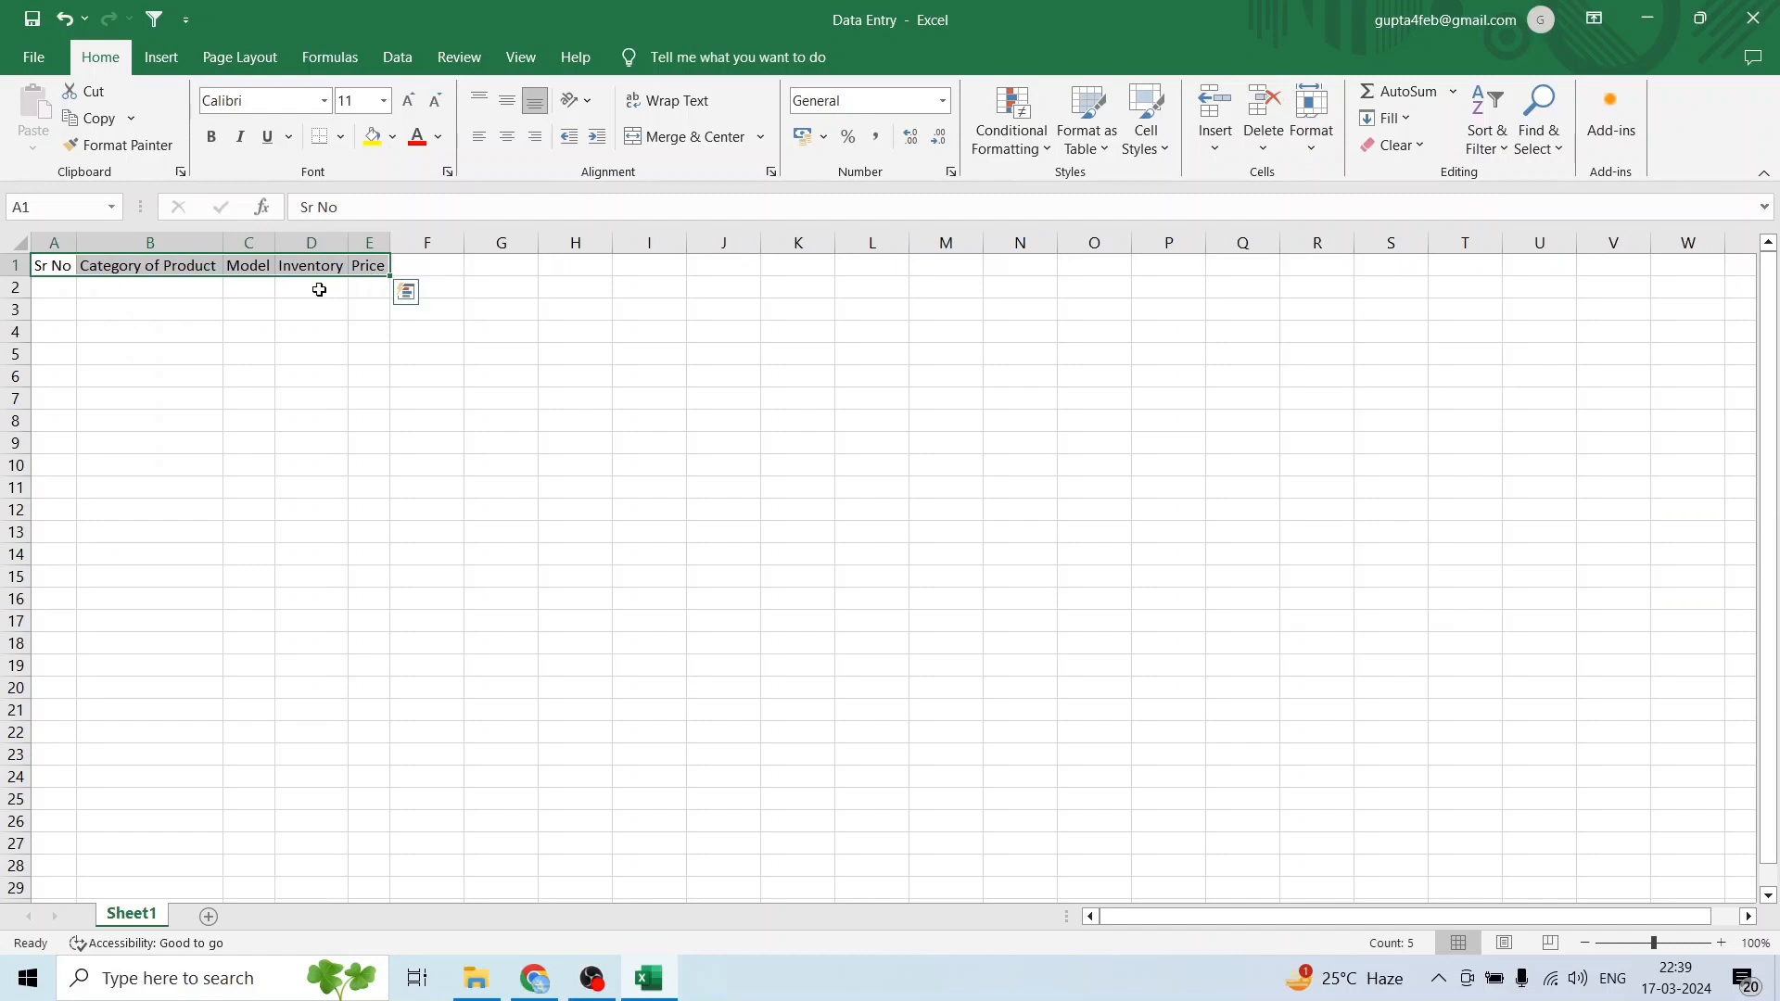
left_click(186, 285)
left_click(250, 264)
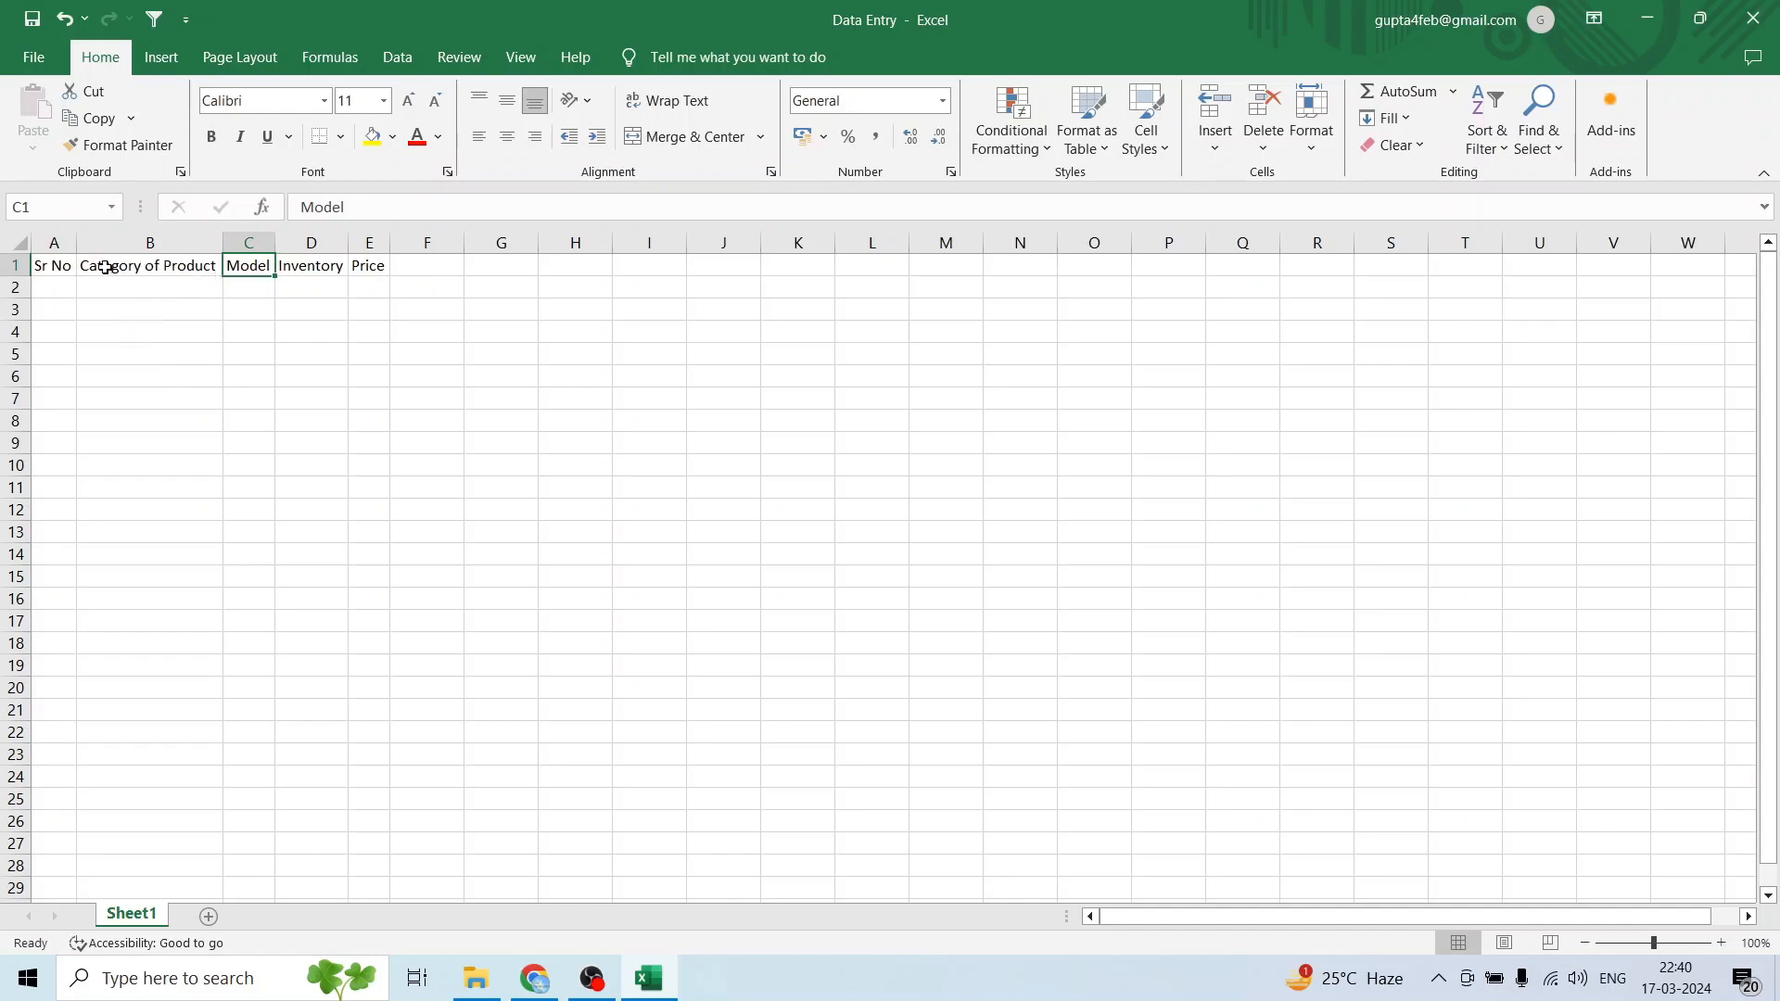
Enter the serial number 1 in cell A2 under the Sr No heading.
scroll(242, 344, "up", 2)
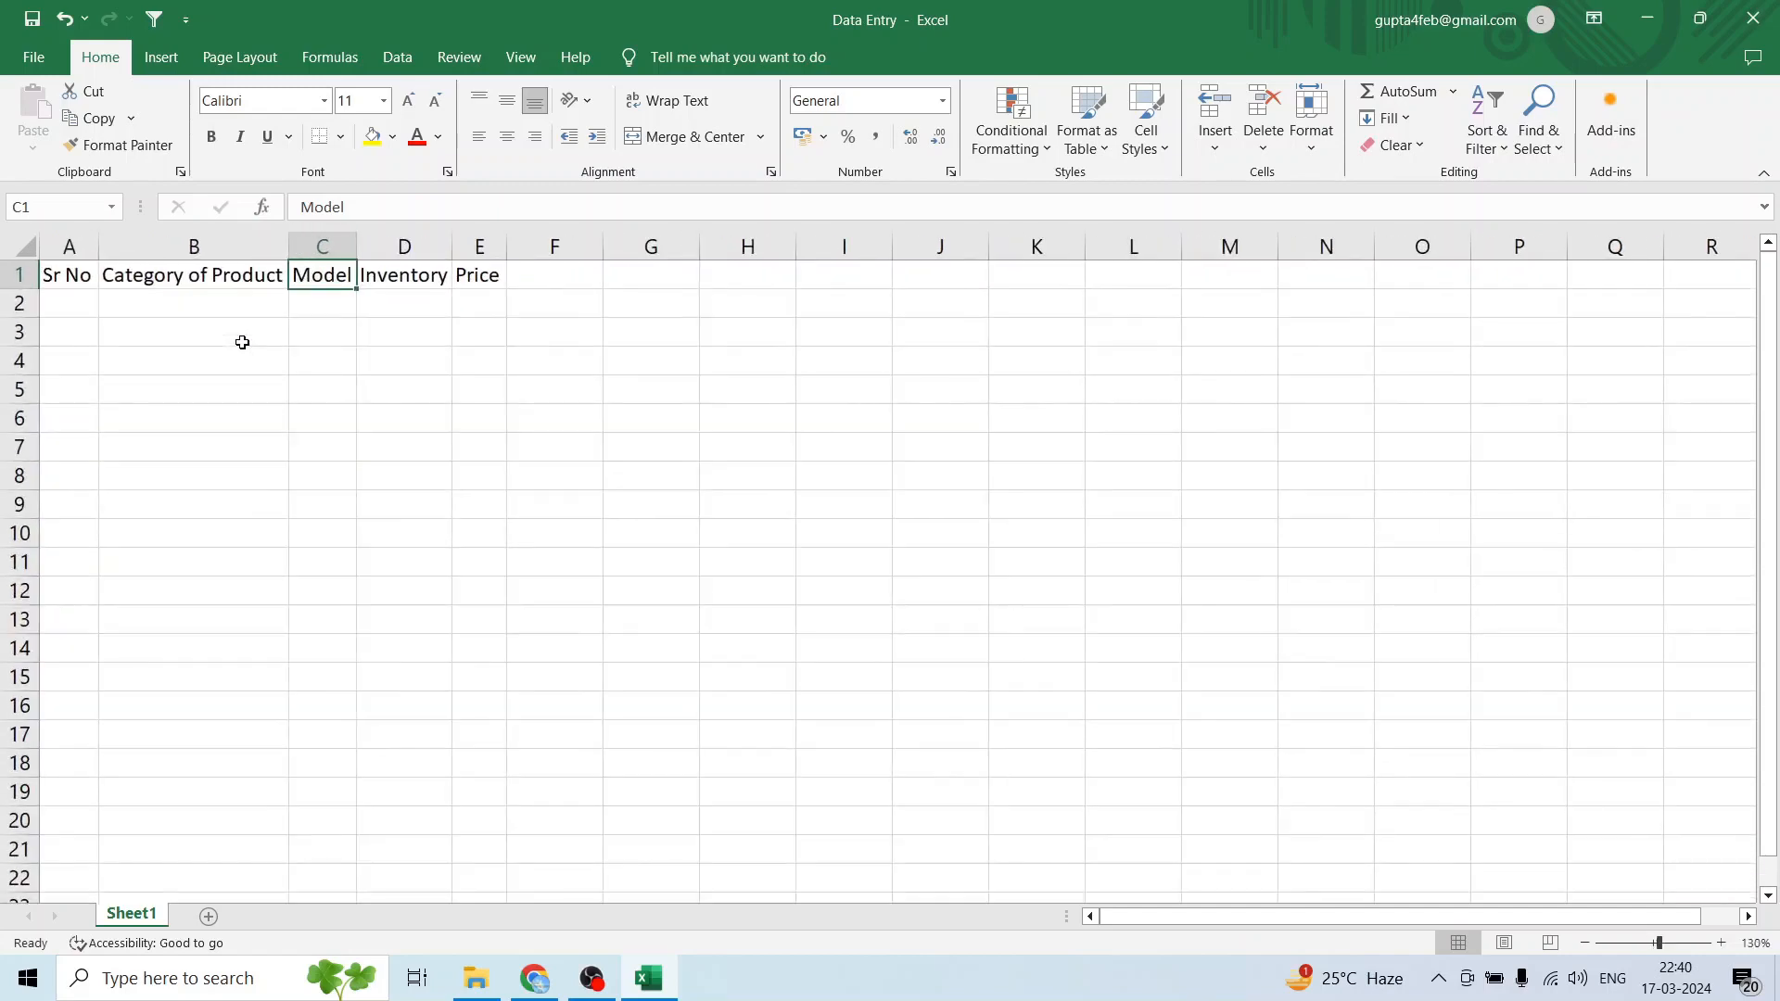
scroll(242, 342, "up", 3)
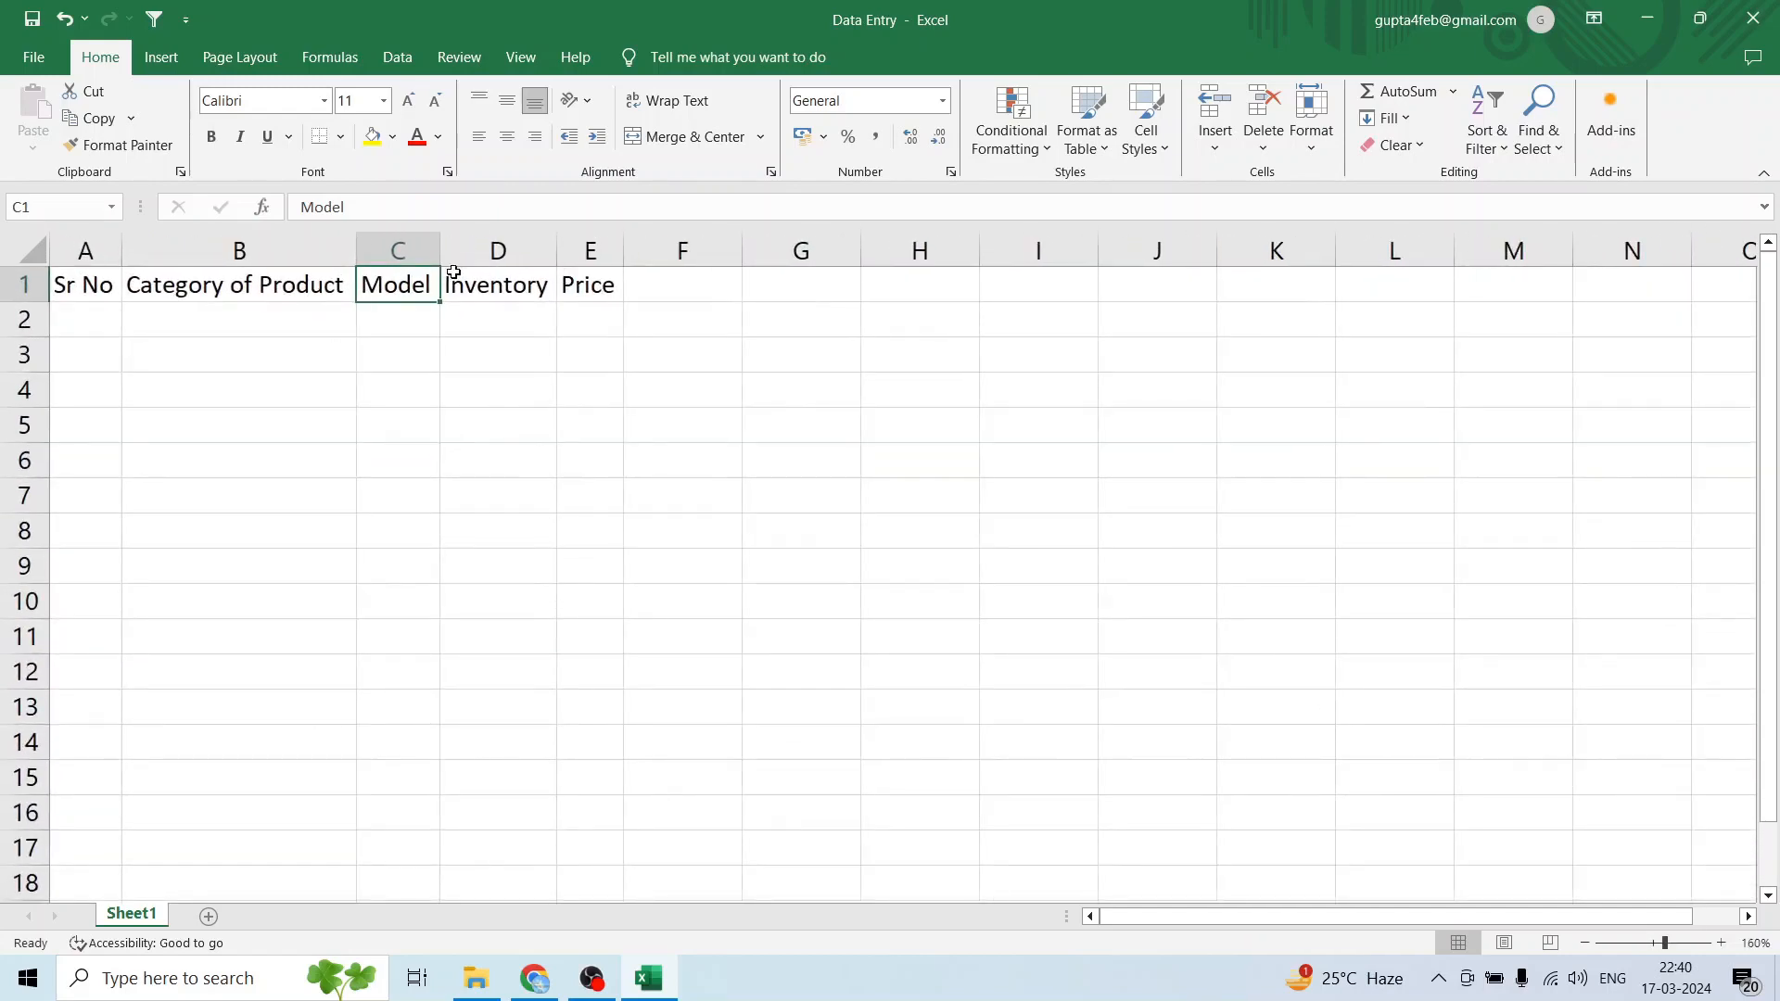
left_click(102, 321)
scroll(124, 336, "up", 1)
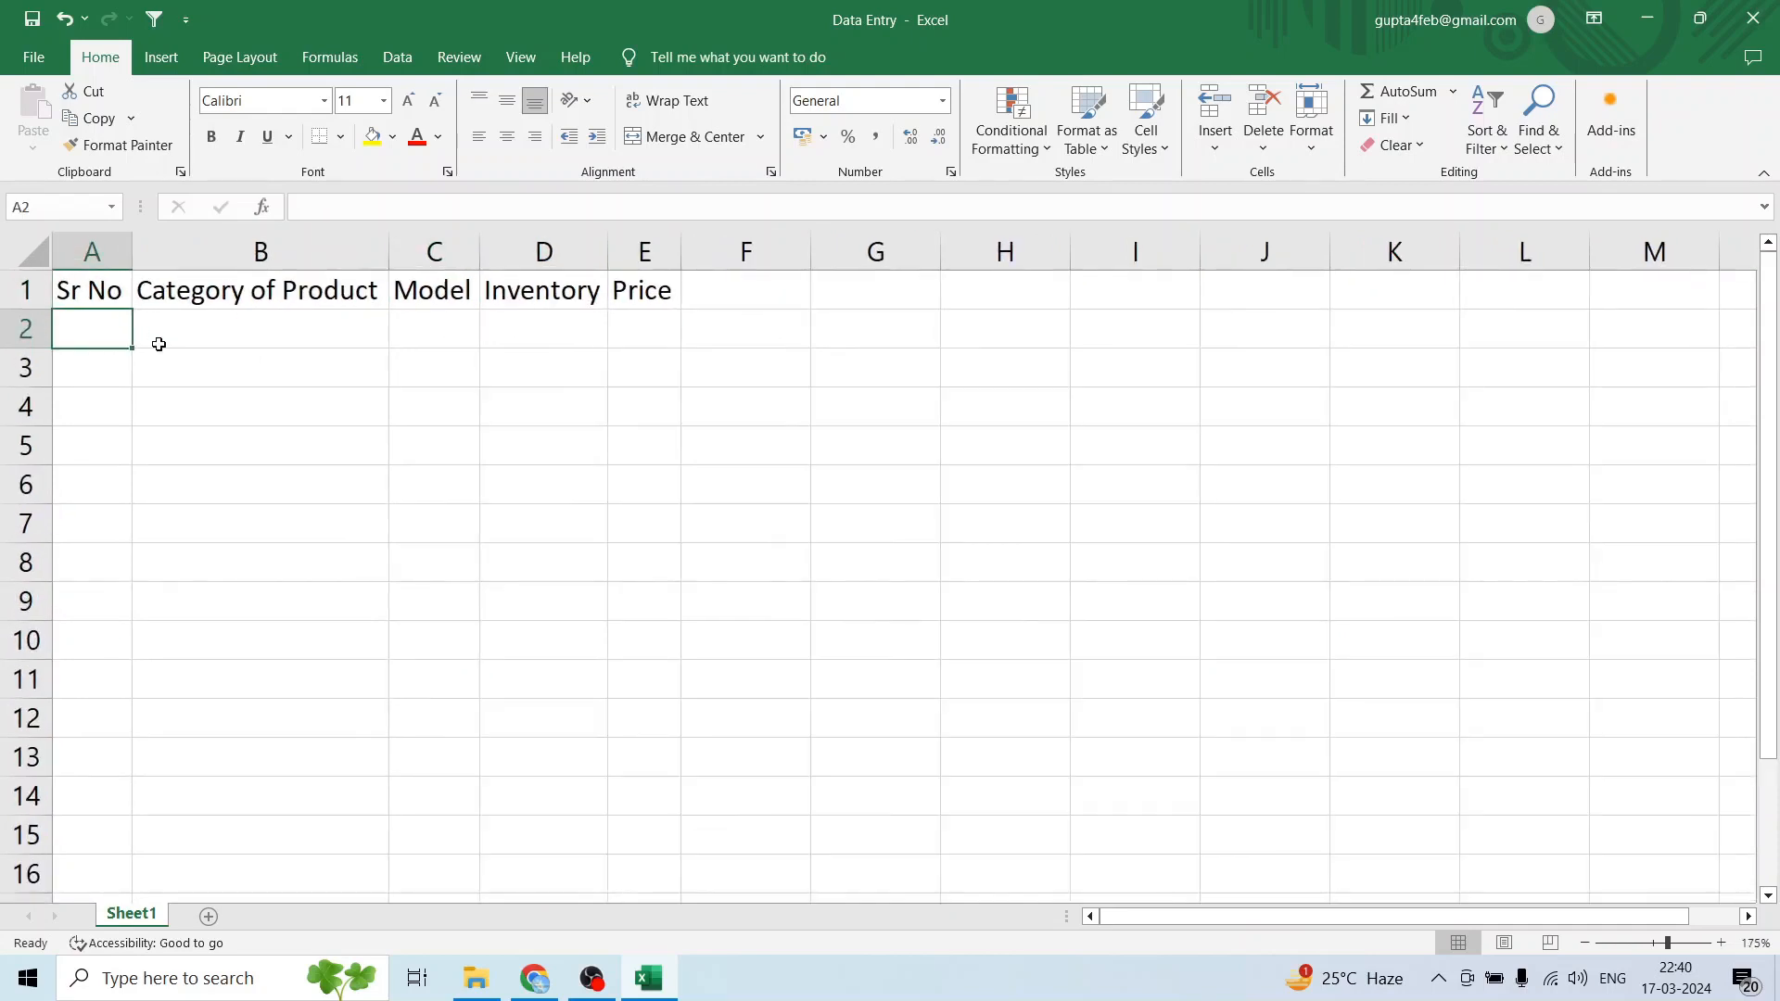
key("ctrl+z")
type("12")
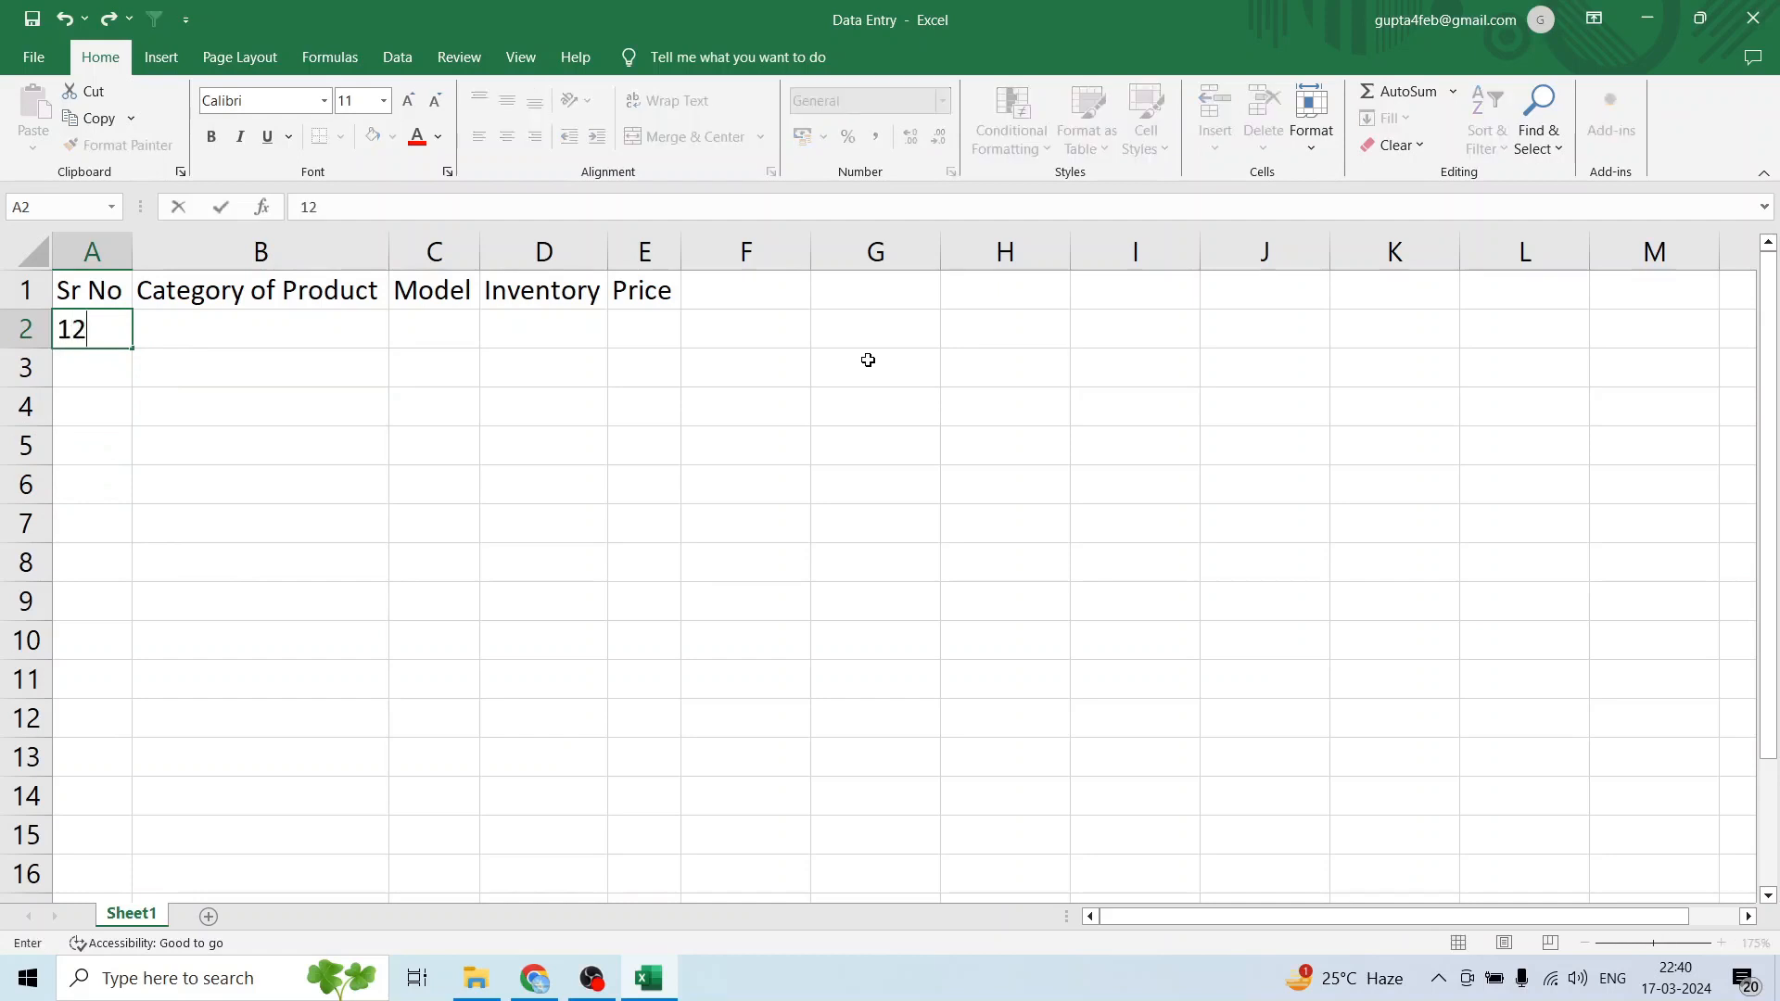
key("BackSpace")
key("Return")
Enter the serial numbers 2 and 3 in cells A3 and A4, and clear both cells again.
type("2")
key("Return")
type("3")
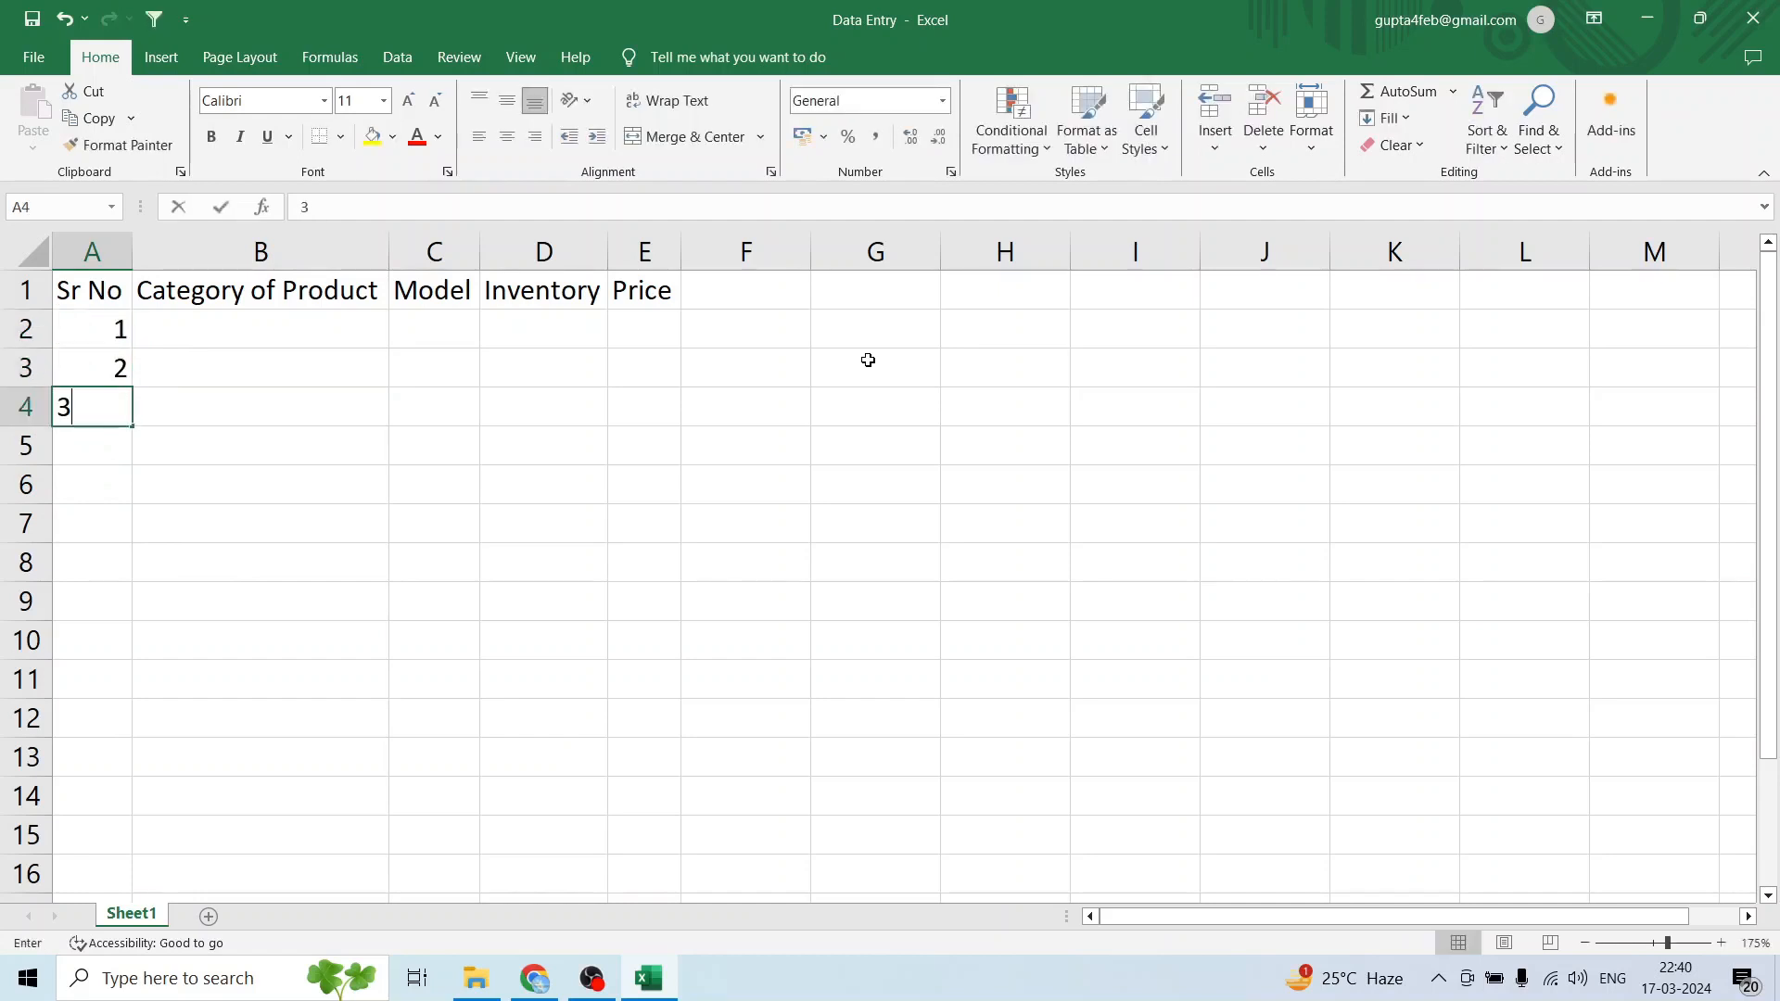
key("Return")
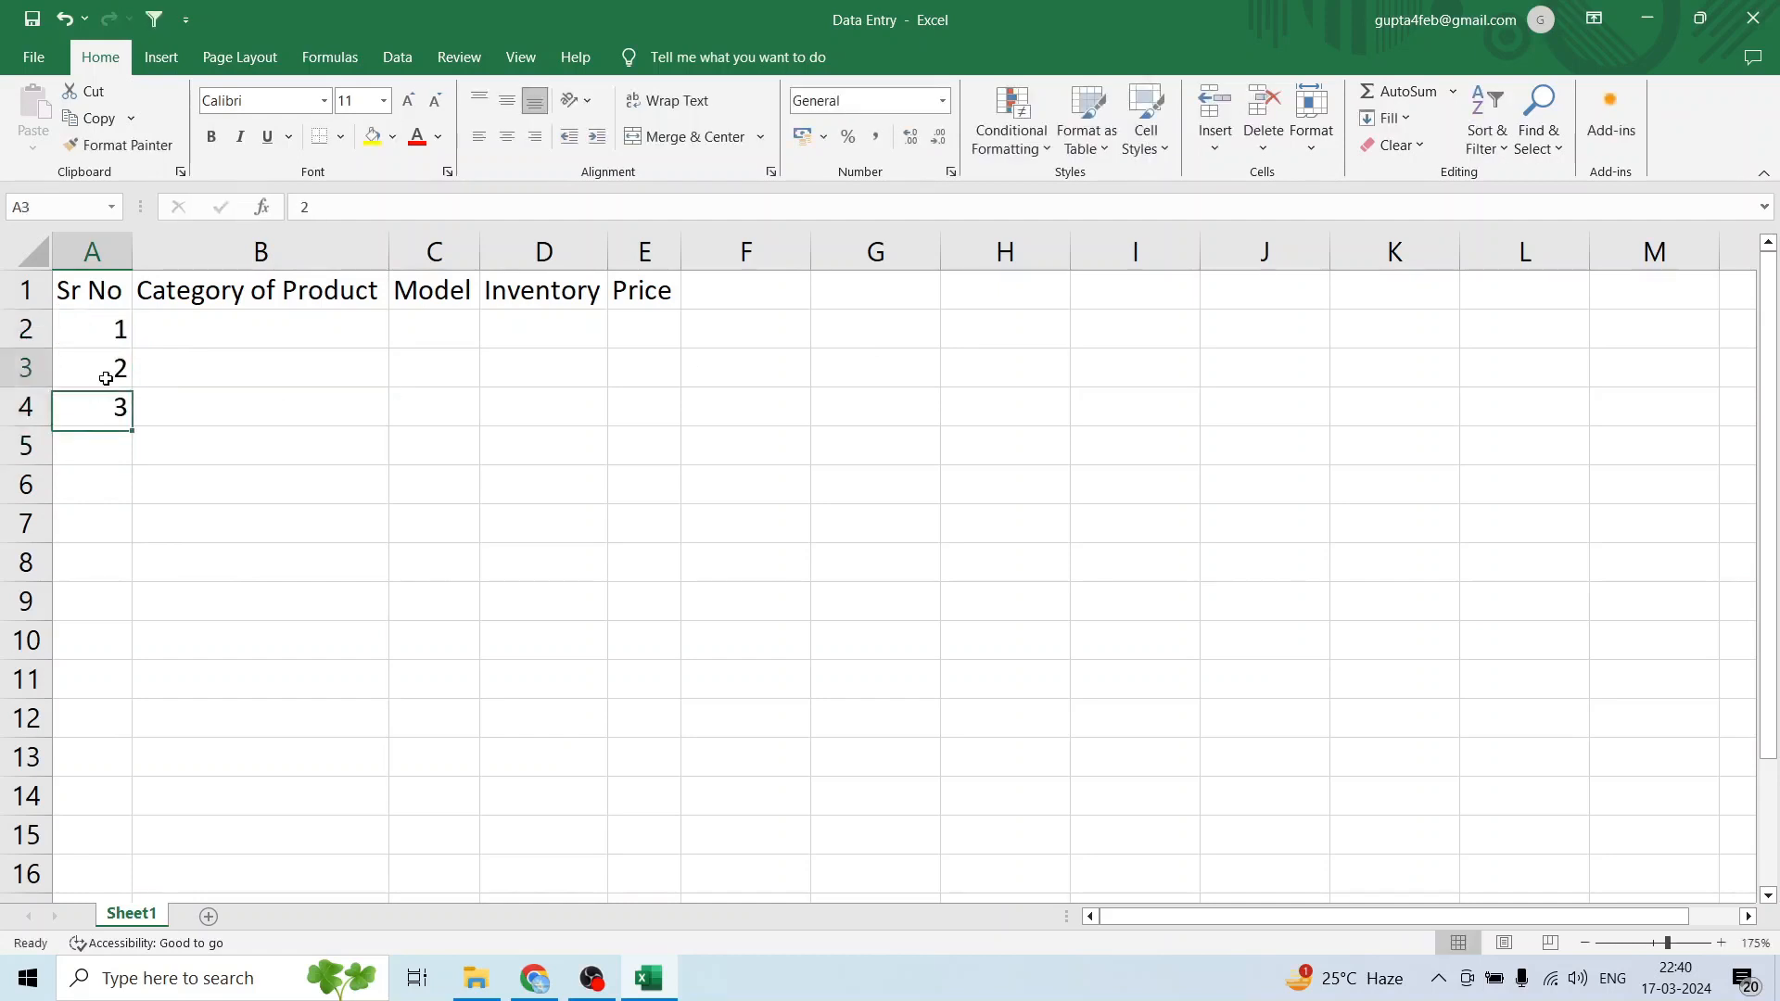
left_click_drag(106, 369, 107, 405)
key("Delete")
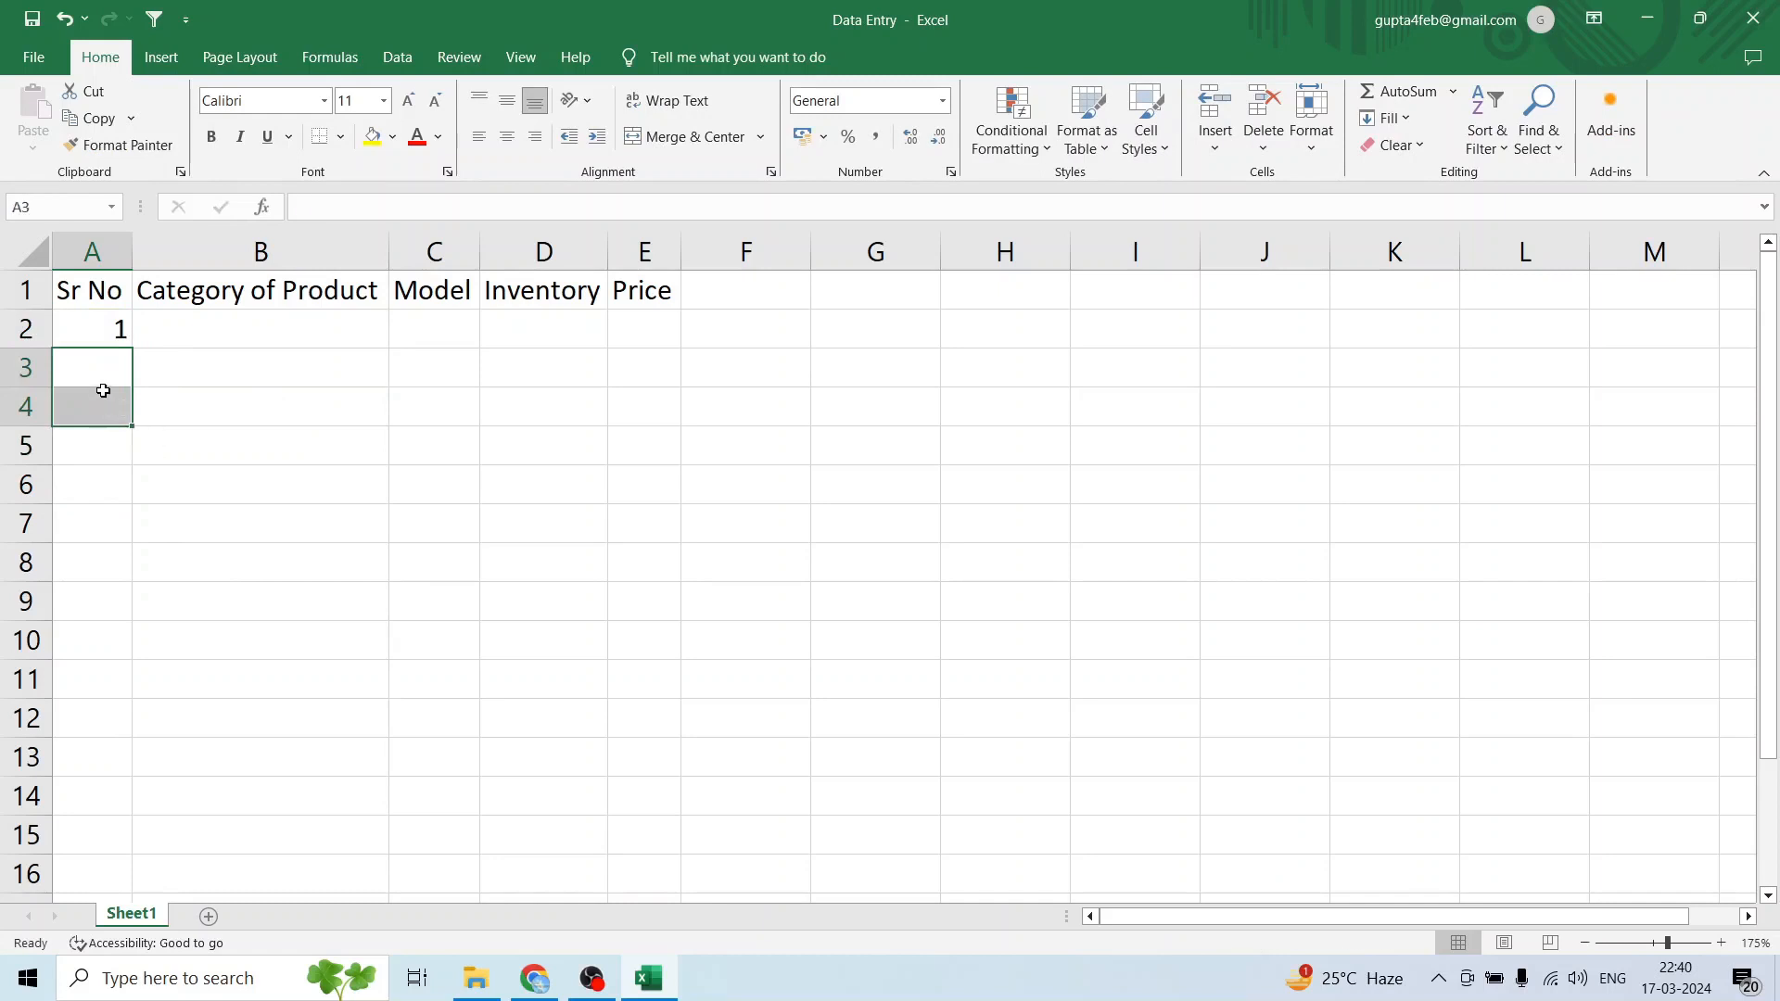
left_click(106, 364)
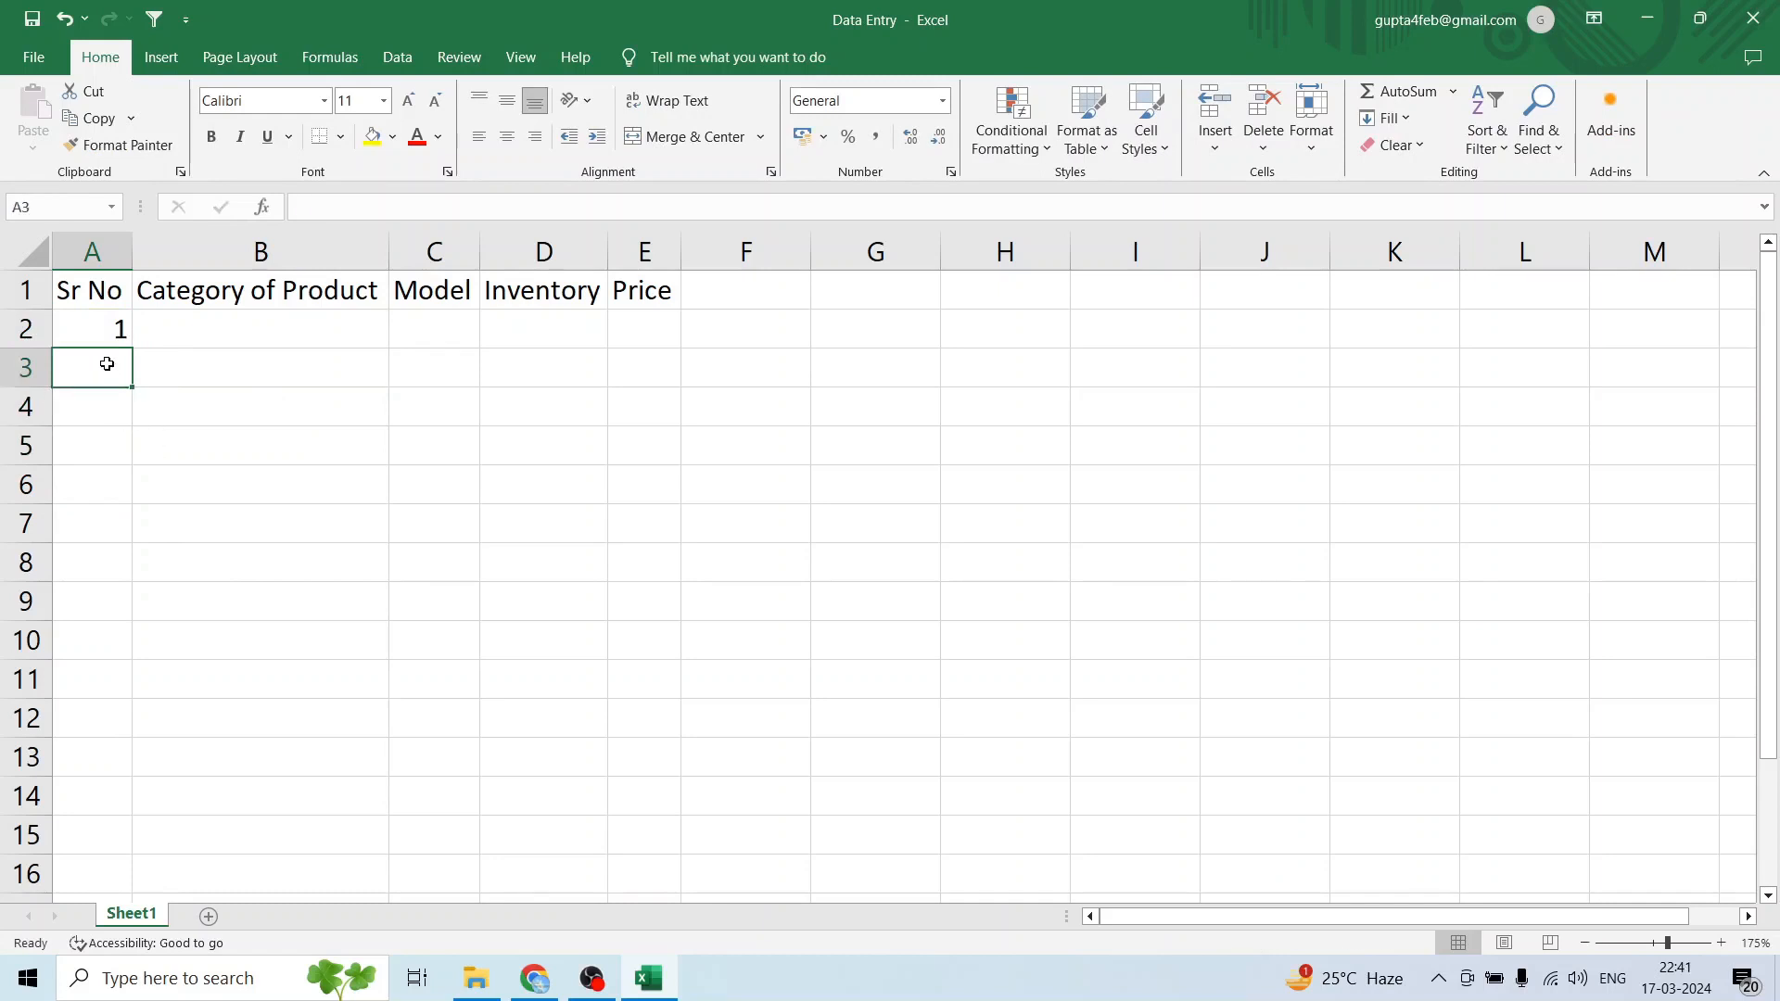
Try filling the serial numbers down to cell A10 from the starting values 1 and 2, and undo it.
type("2")
key("Return")
left_click_drag(111, 332, 121, 367)
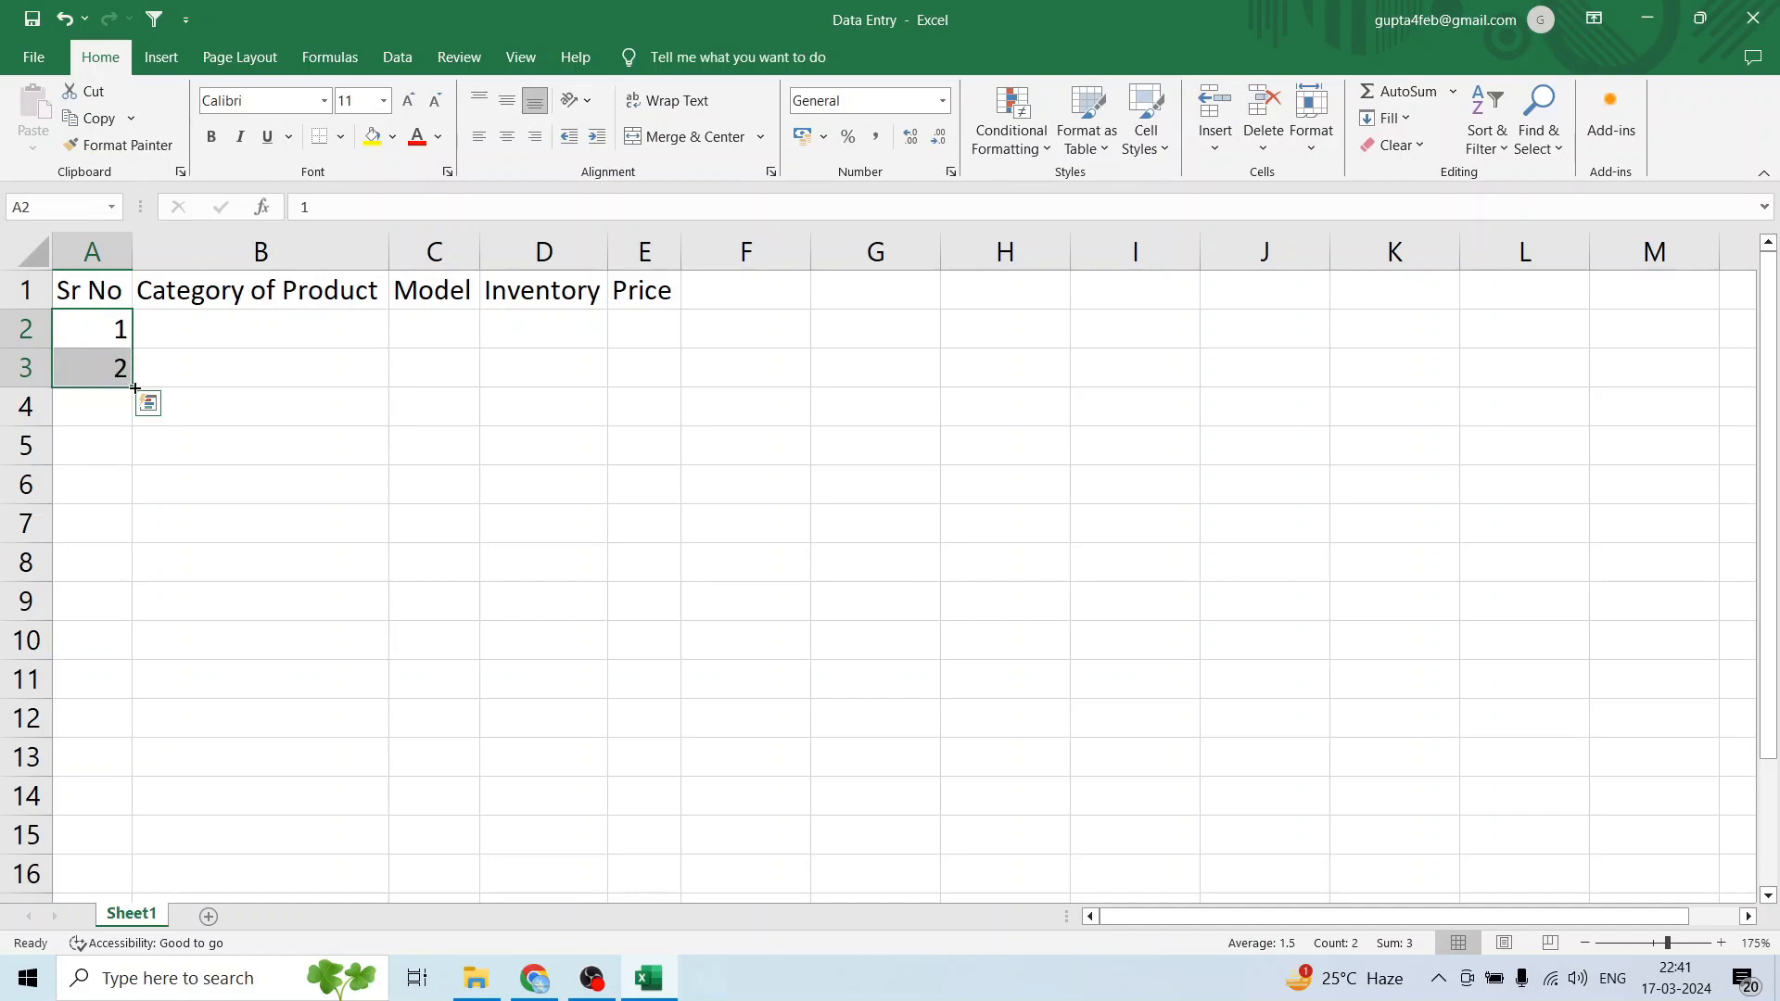
left_click_drag(133, 387, 116, 649)
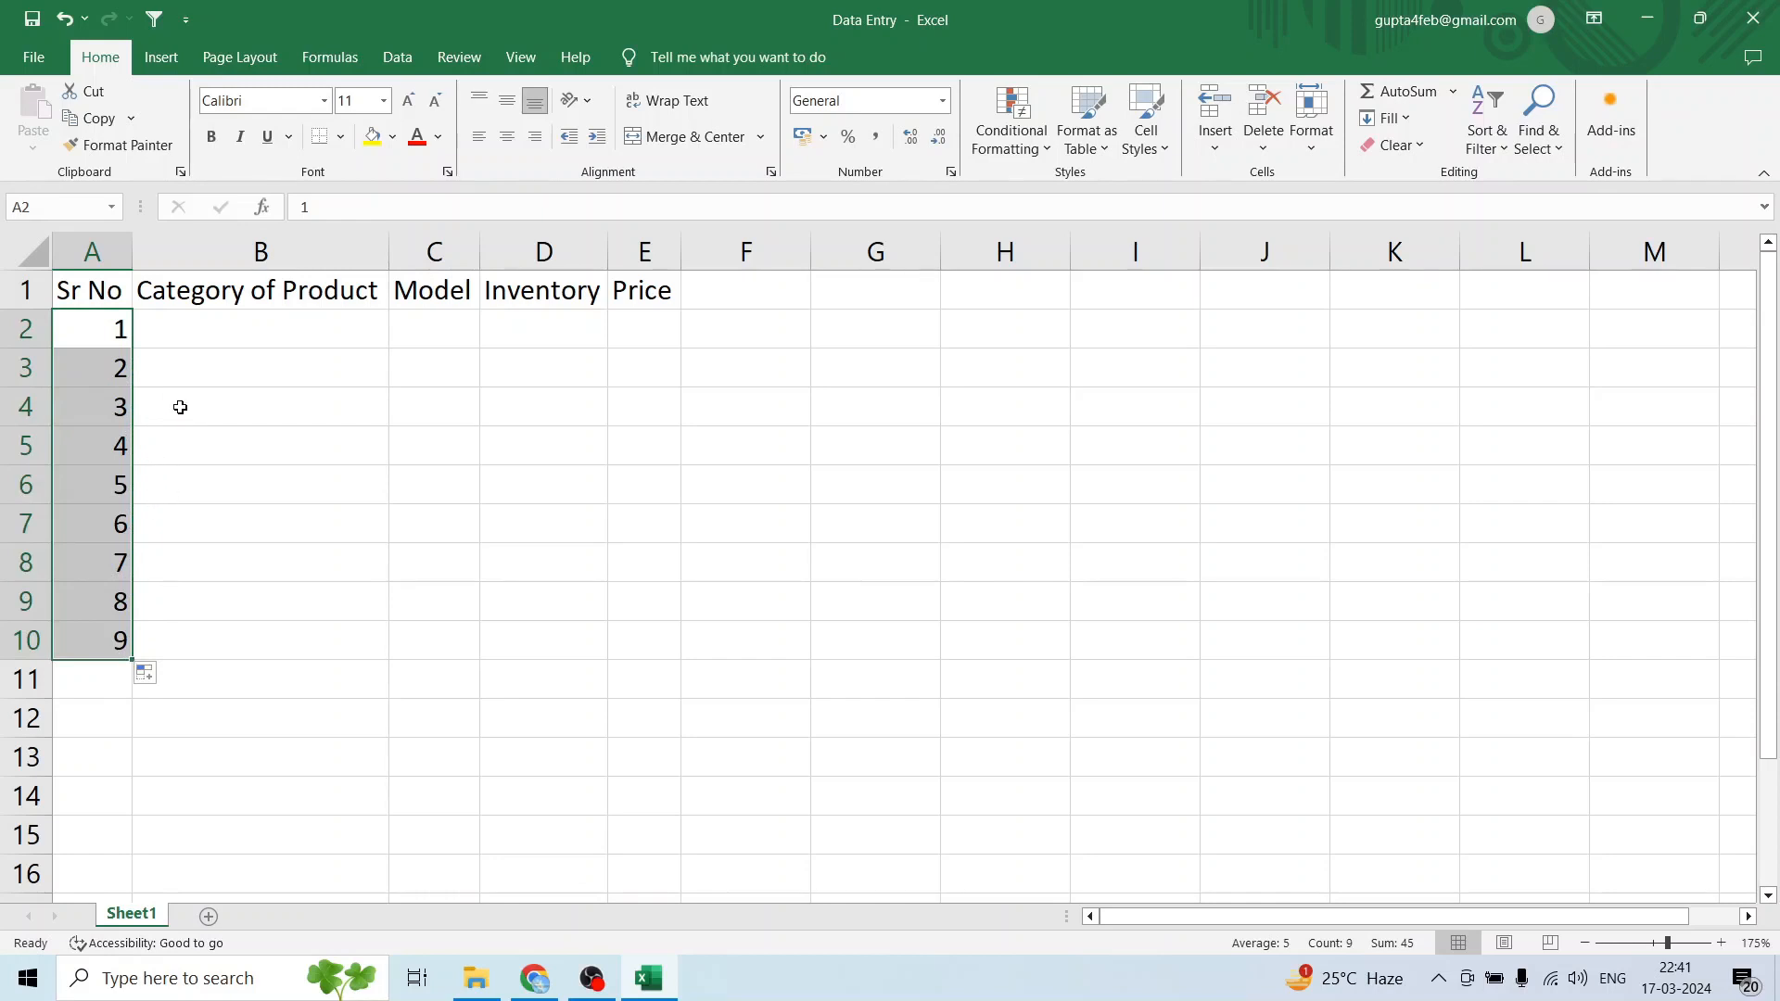
key("ctrl+z")
key("ctrl+z")
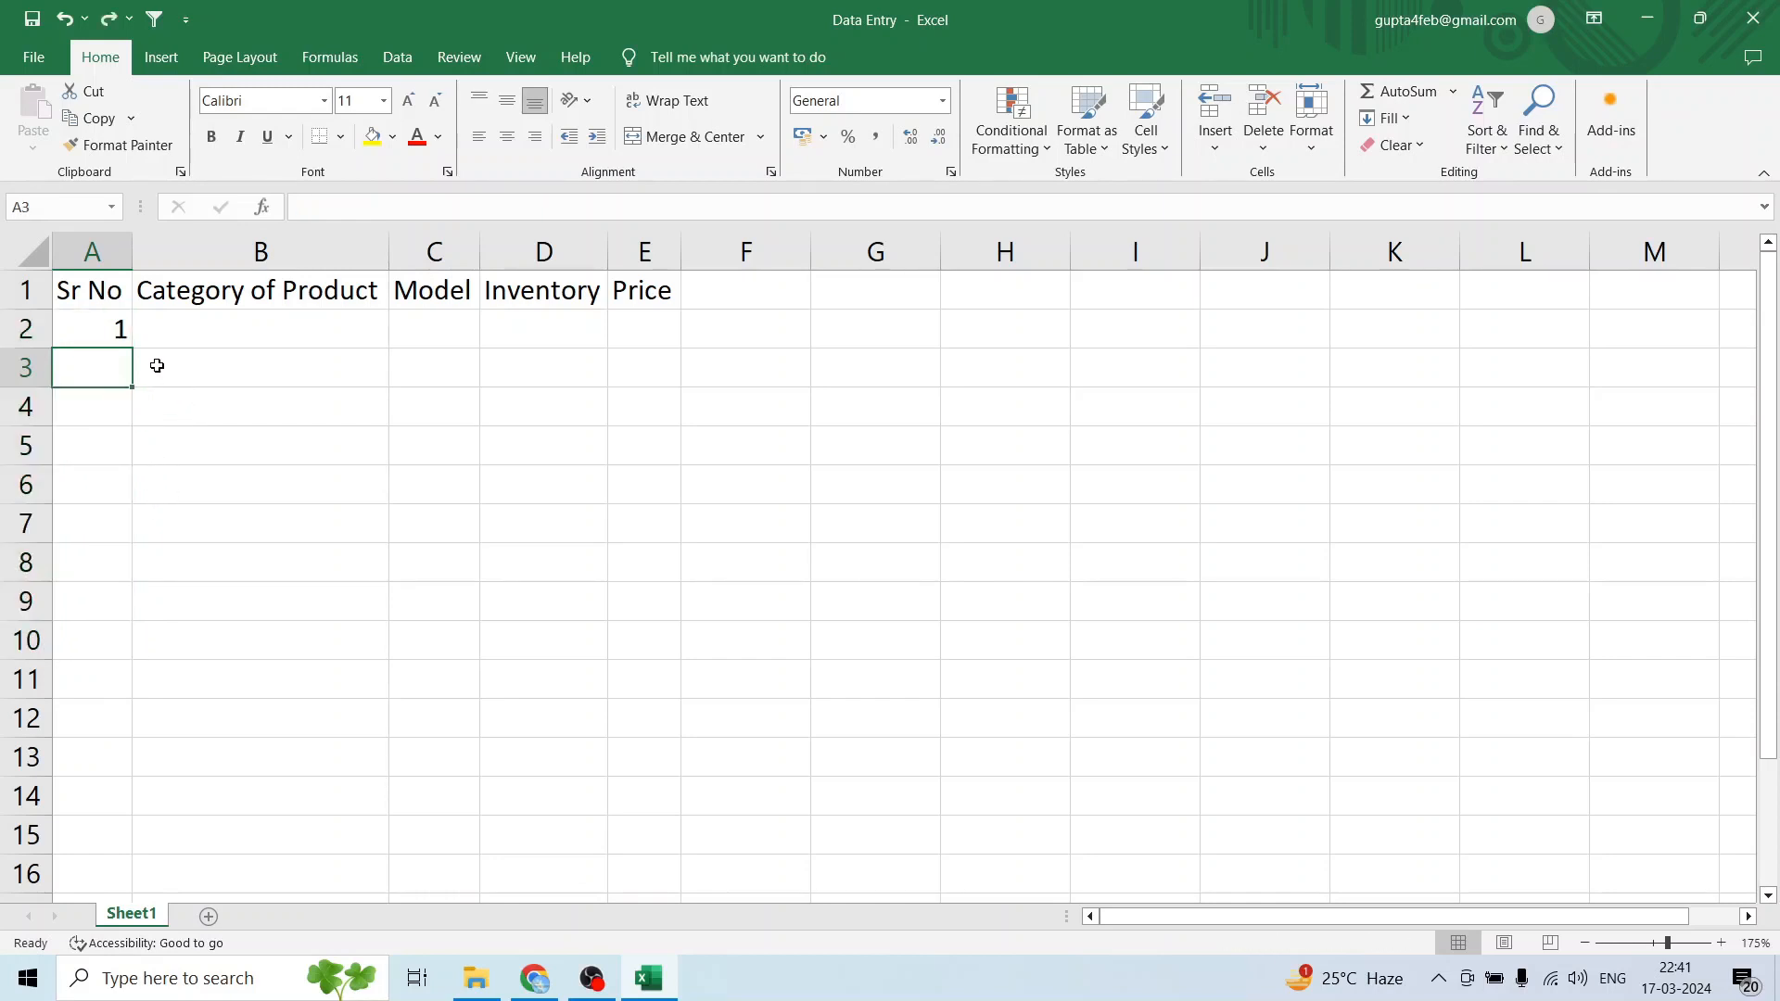
Fill the serial numbers 1 to 9 into A2:A10 as a series starting from cell A2 alone.
left_click(116, 325)
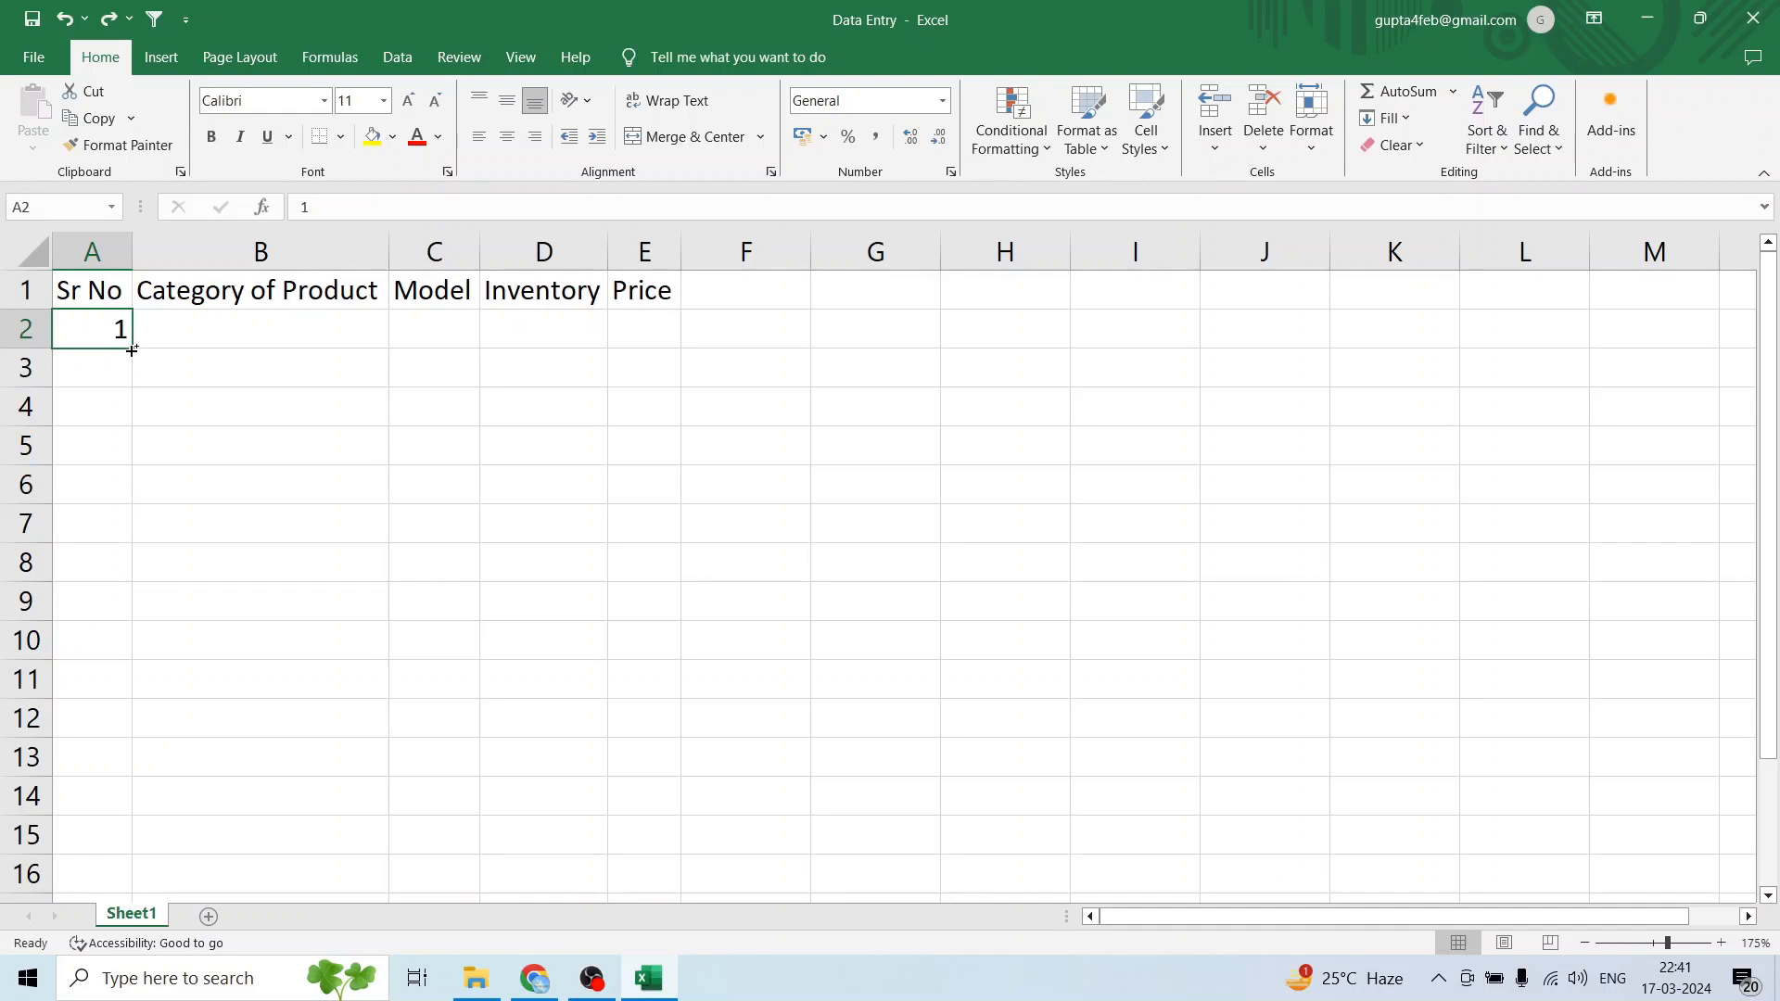
left_click_drag(132, 348, 95, 655)
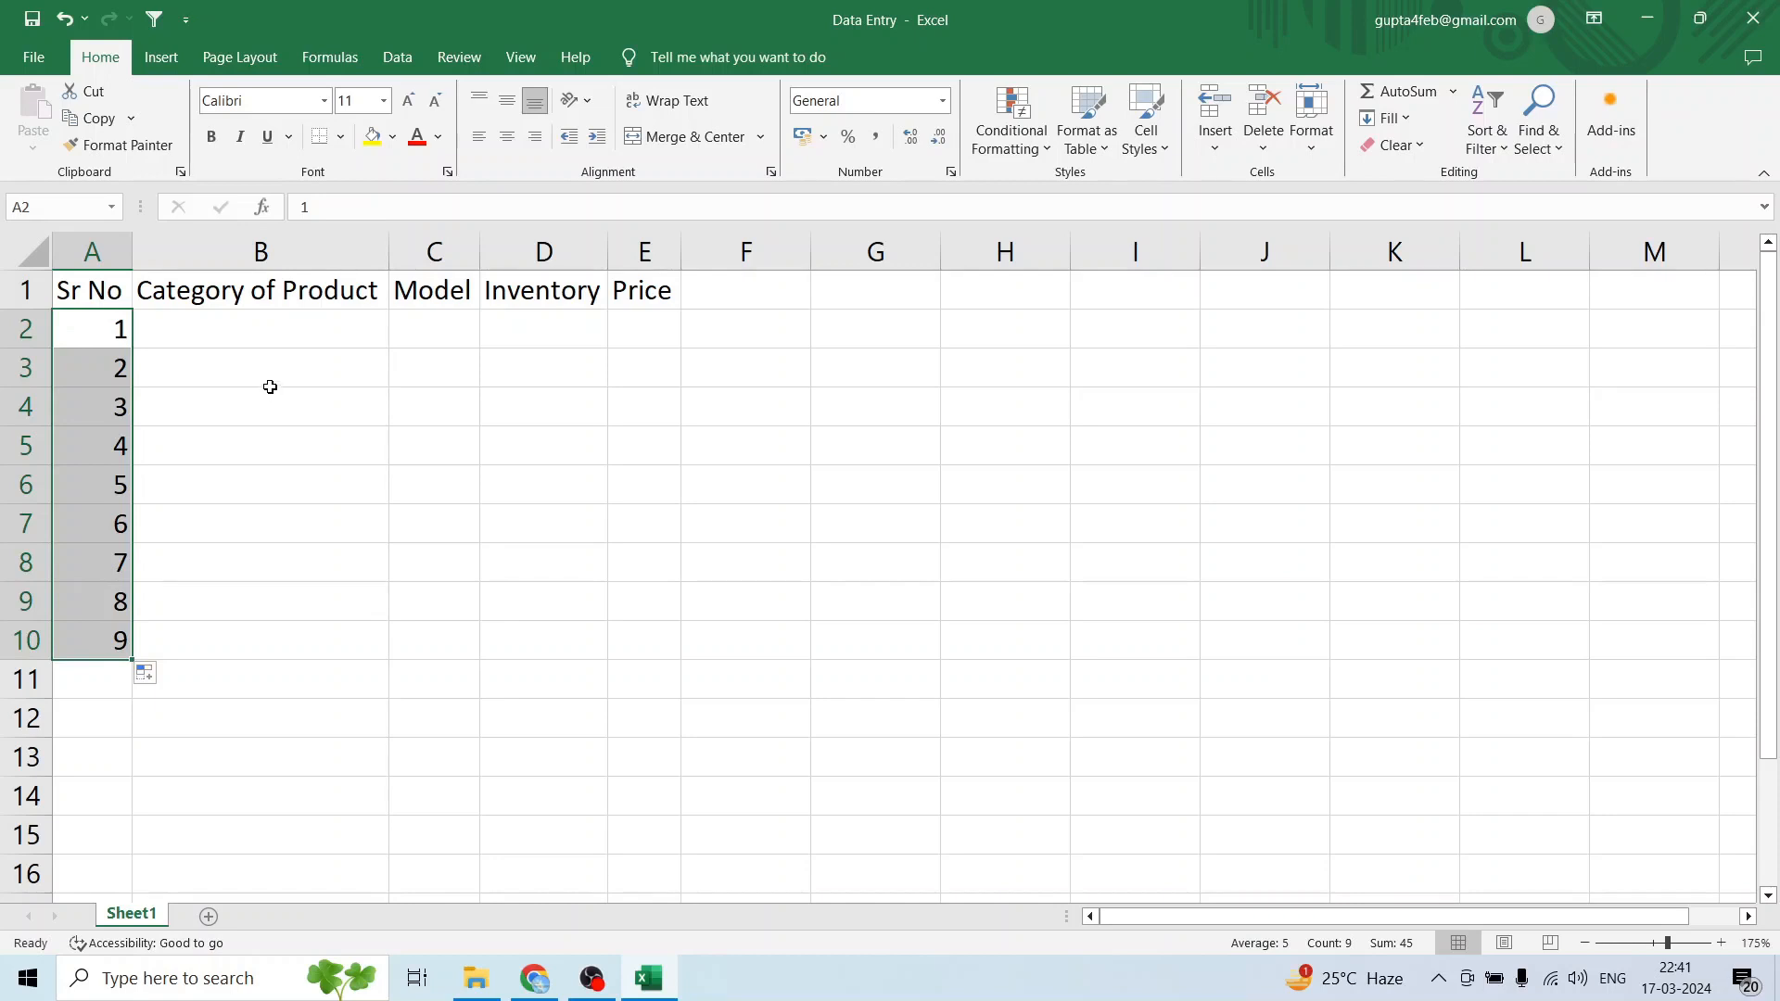
Enter Electronic in cell B2 under Category of Product and fill it down to B10.
left_click(223, 321)
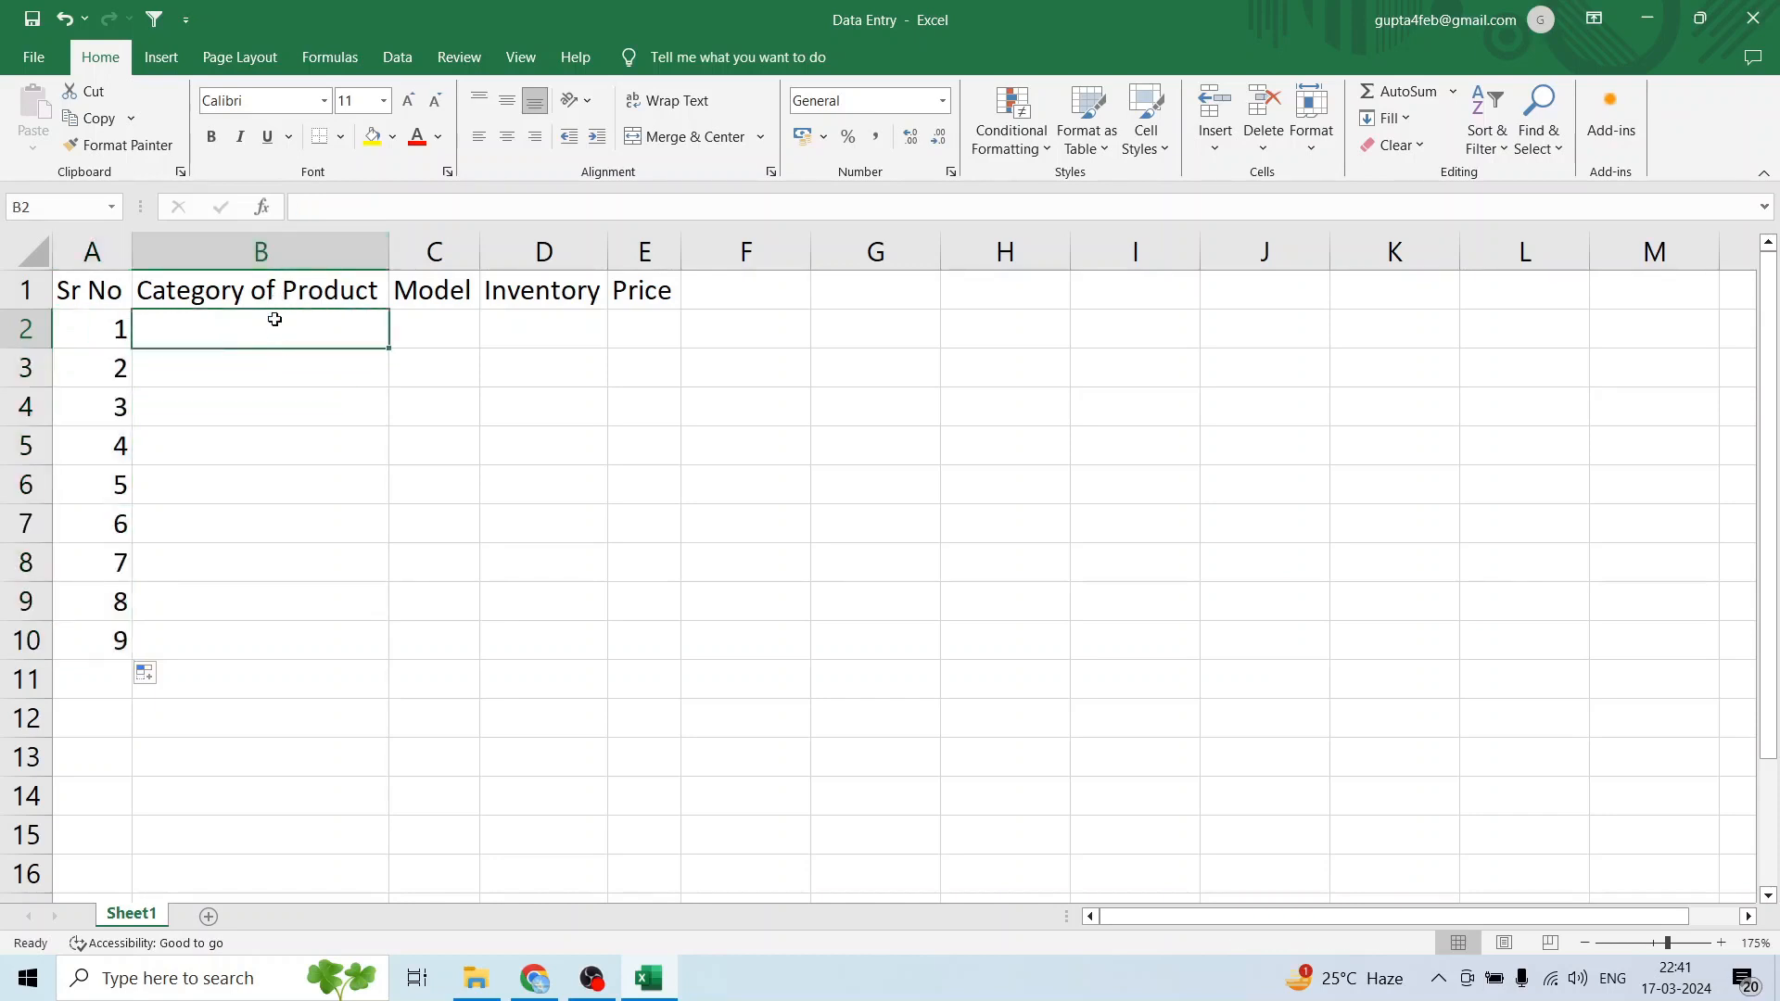
type("El")
type("c")
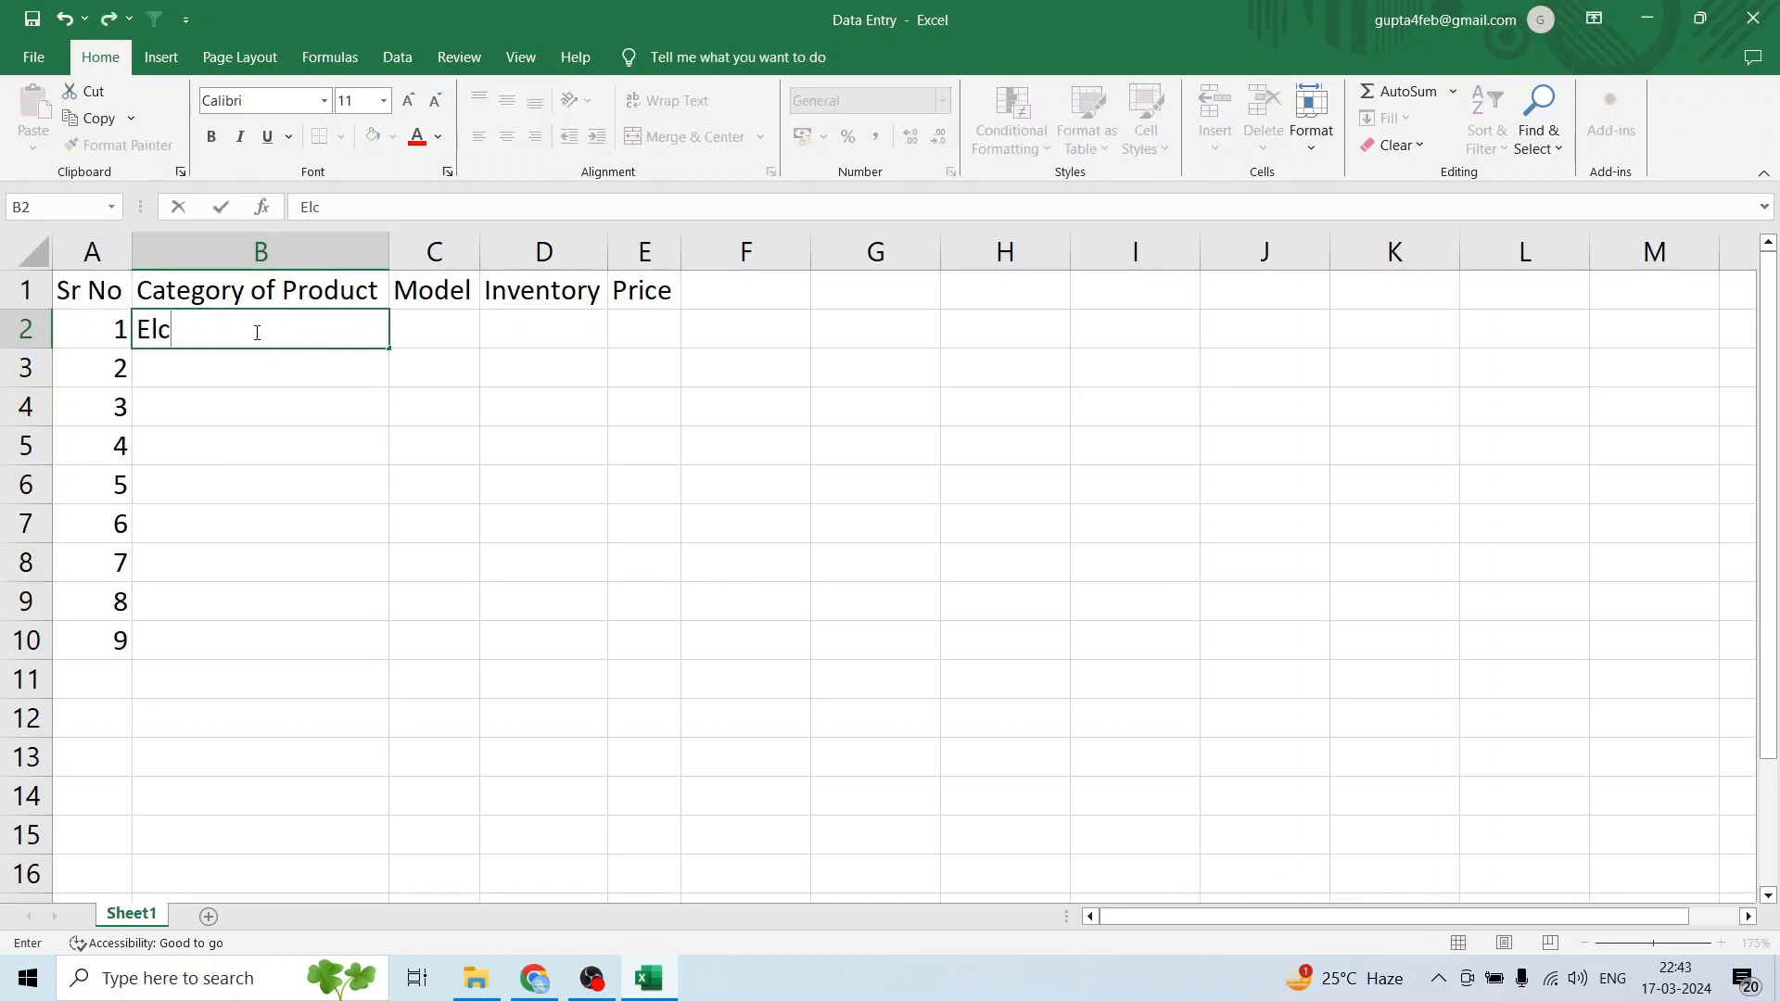
key("BackSpace")
key("BackSpace")
type("lectronic")
key("Return")
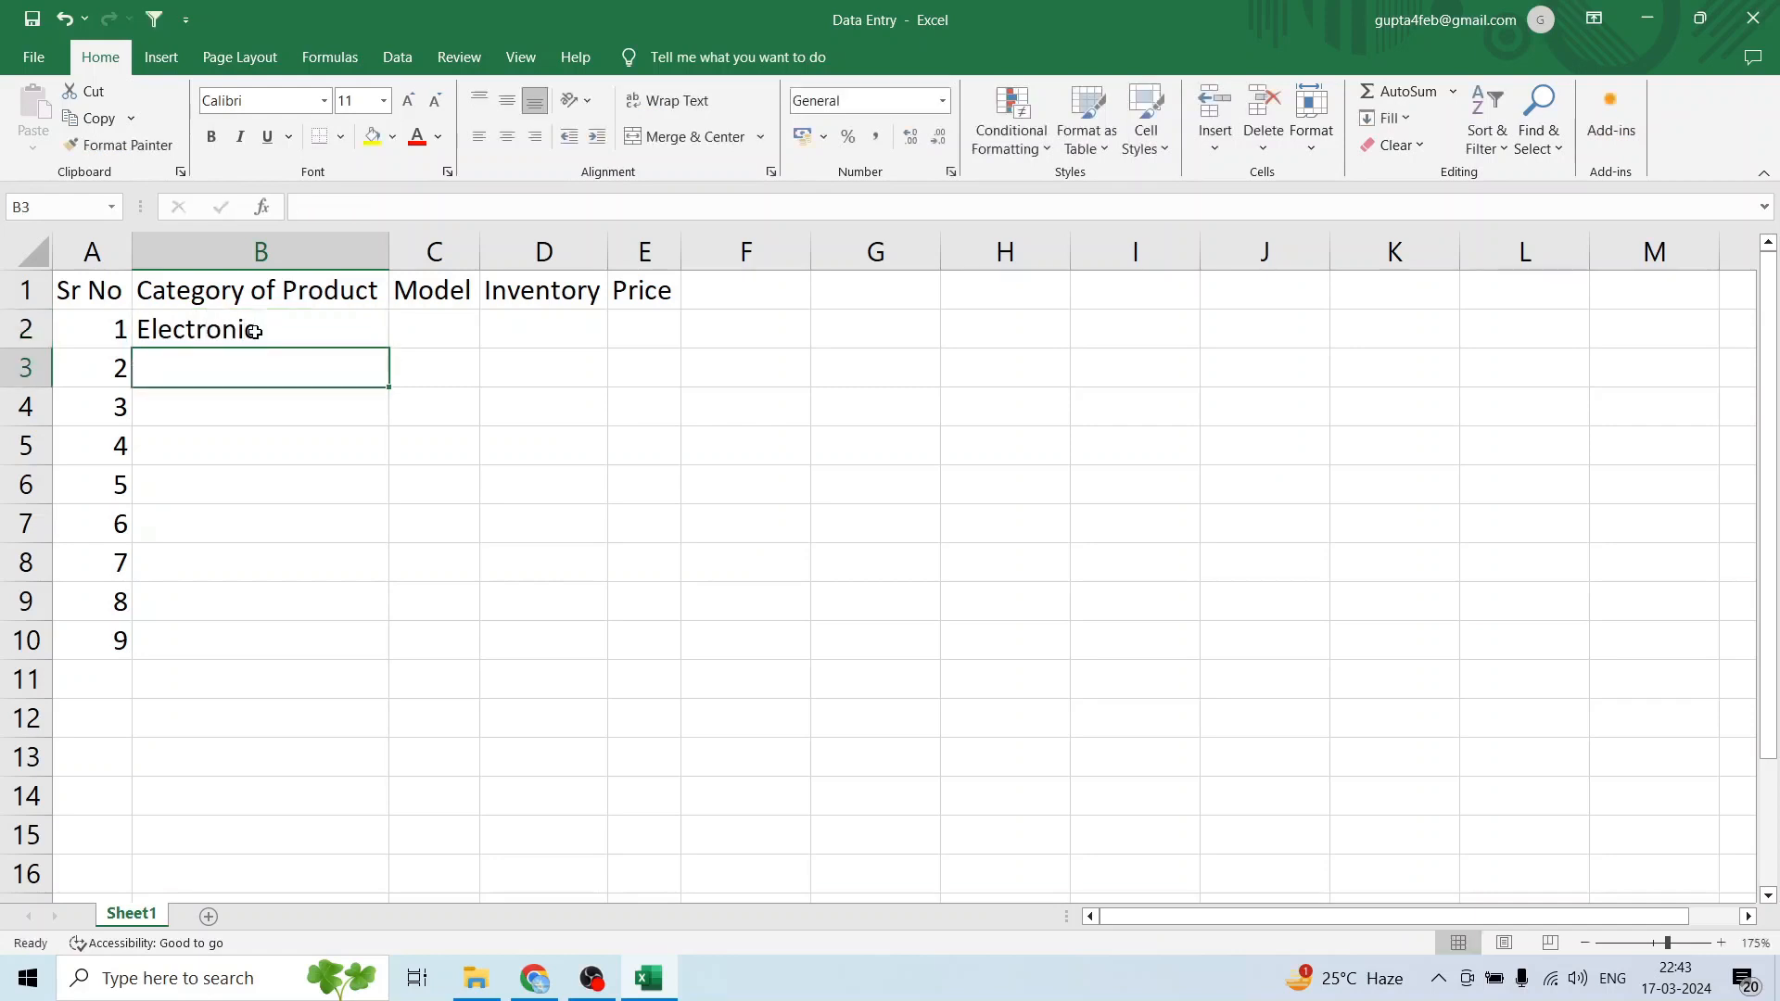
left_click(253, 331)
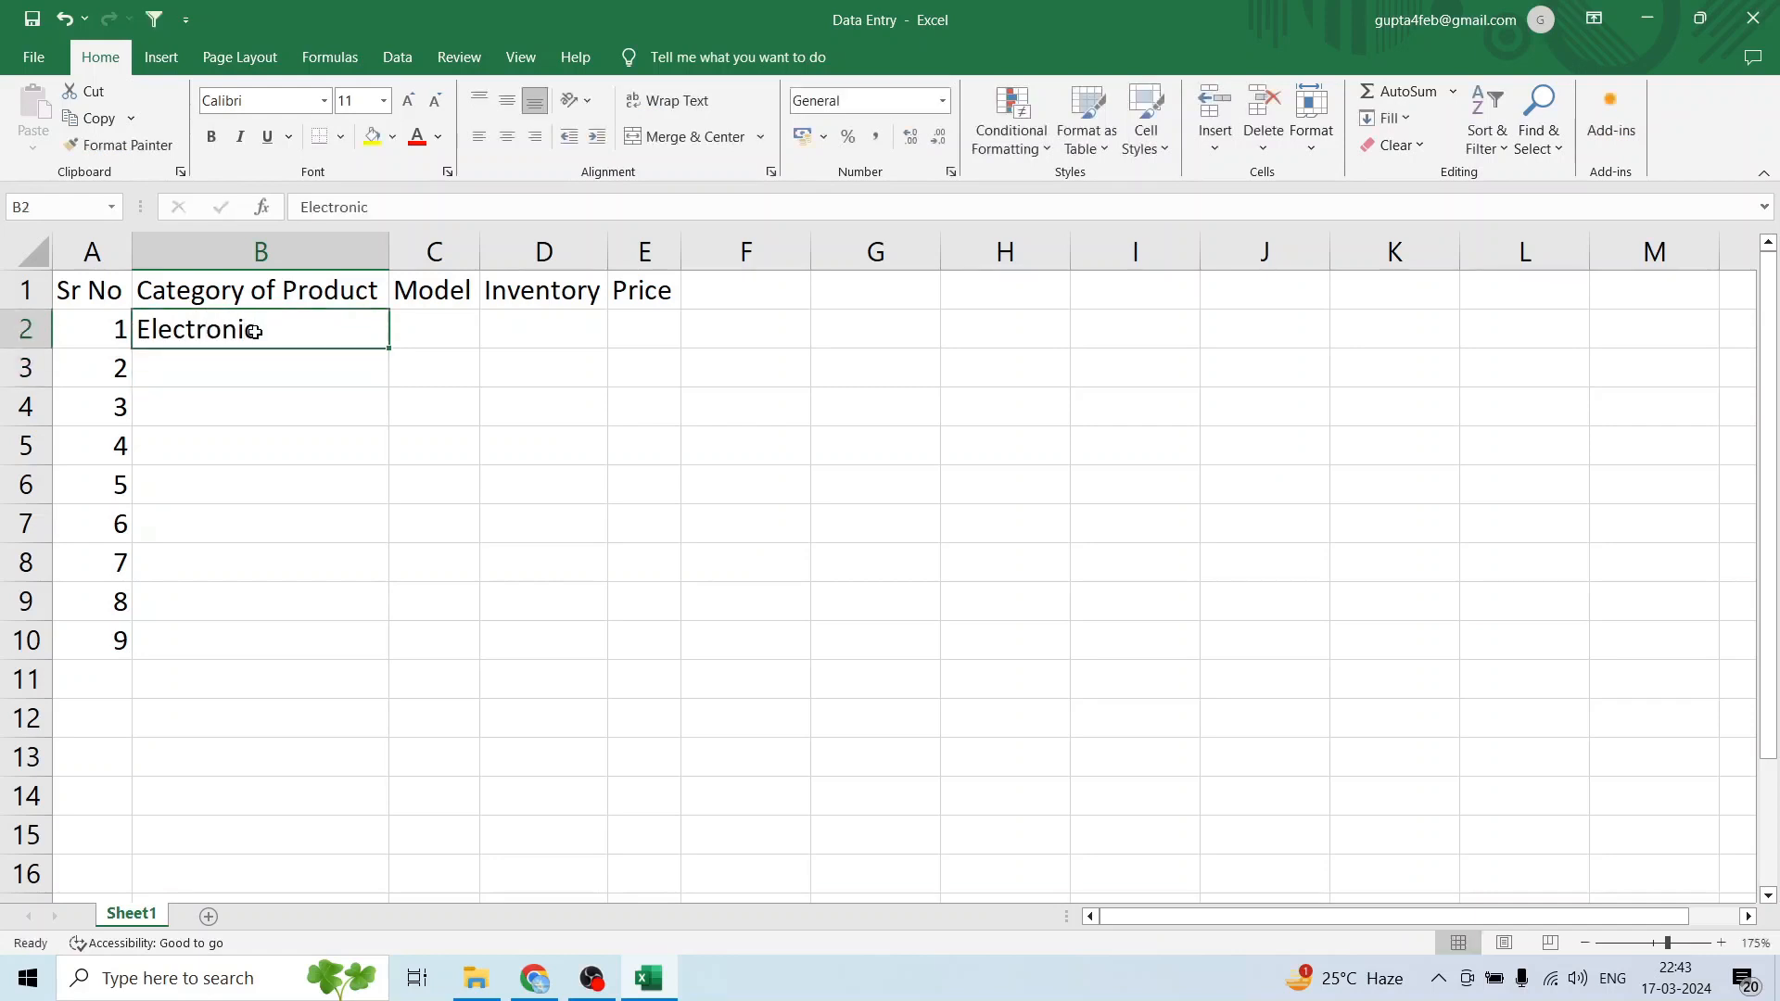
double_click(390, 349)
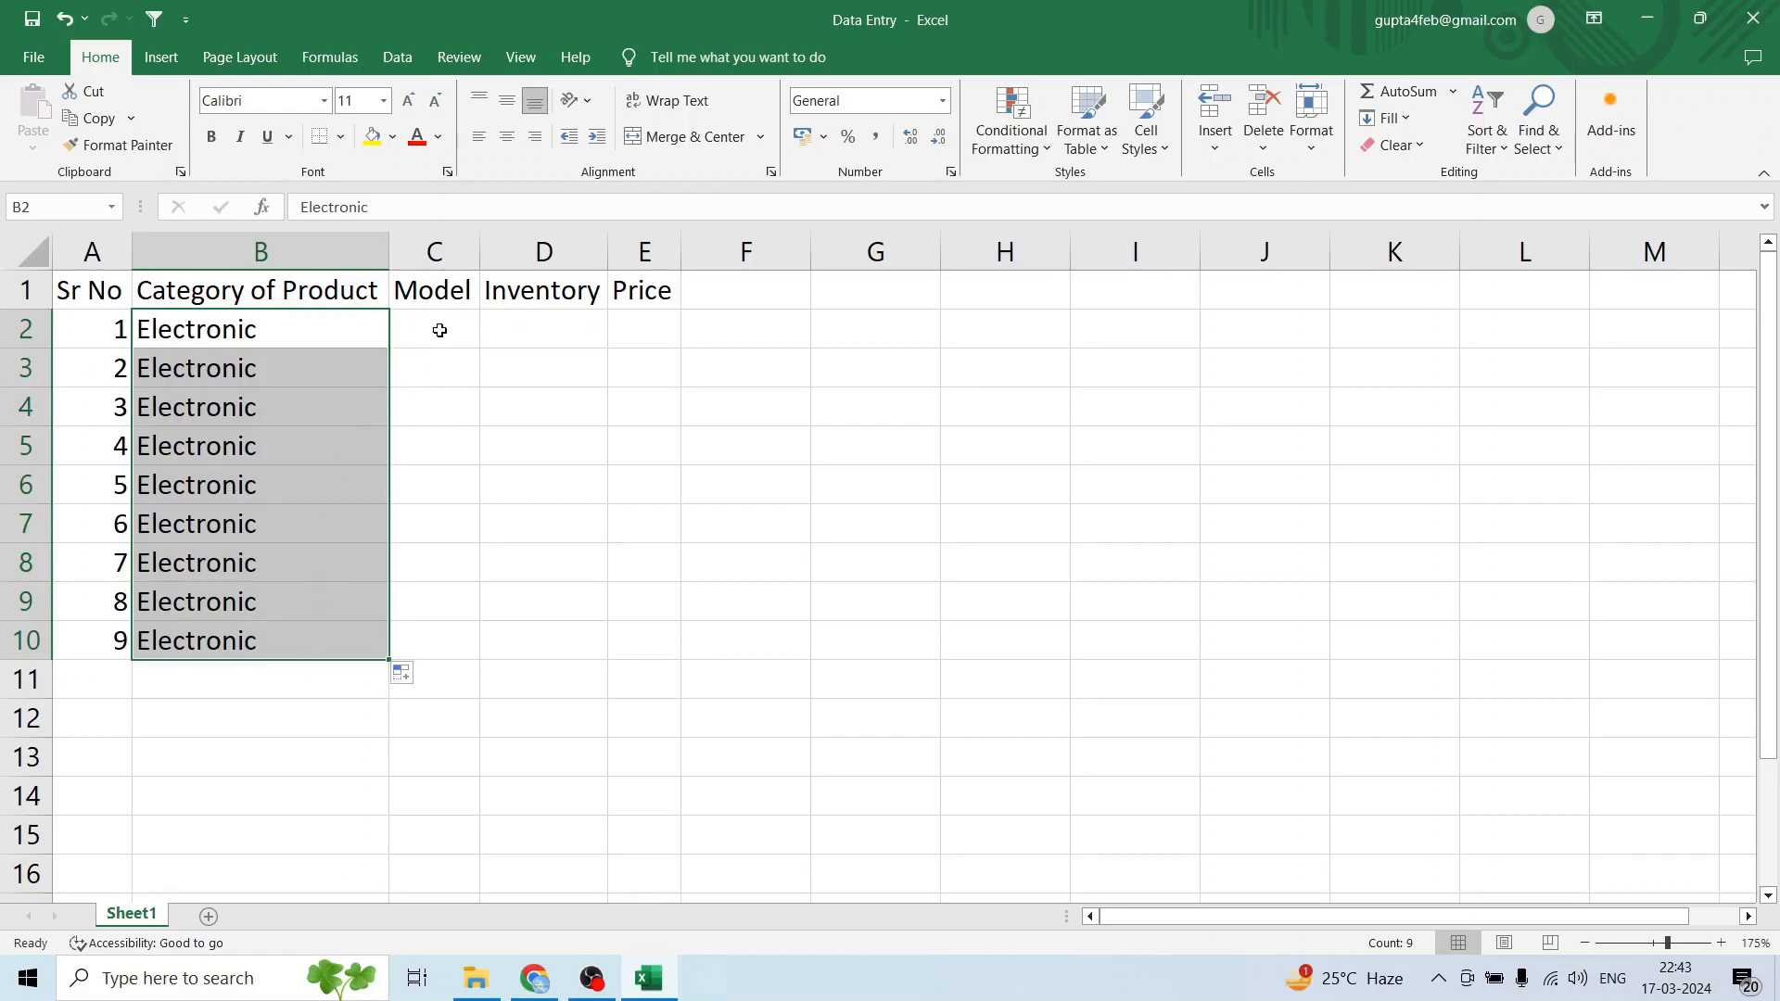
Enter the model number M100 in cell C2 and fill the series down to M108 in C10.
left_click(440, 330)
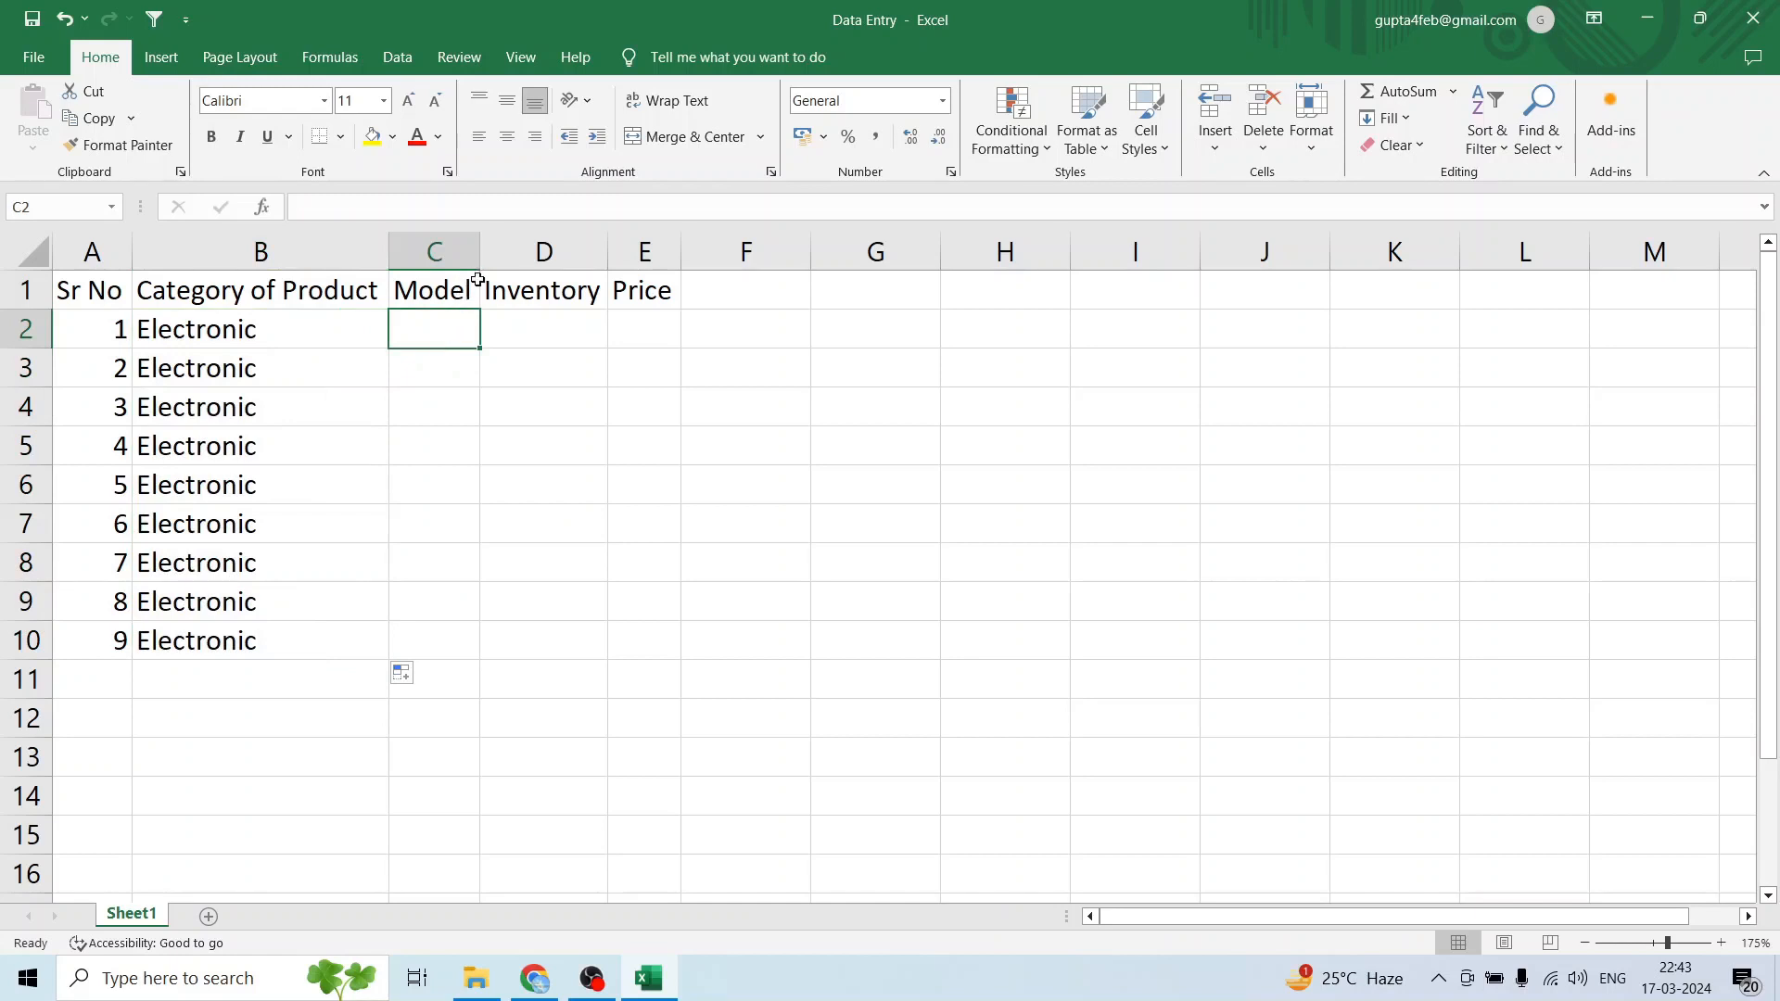
type("M")
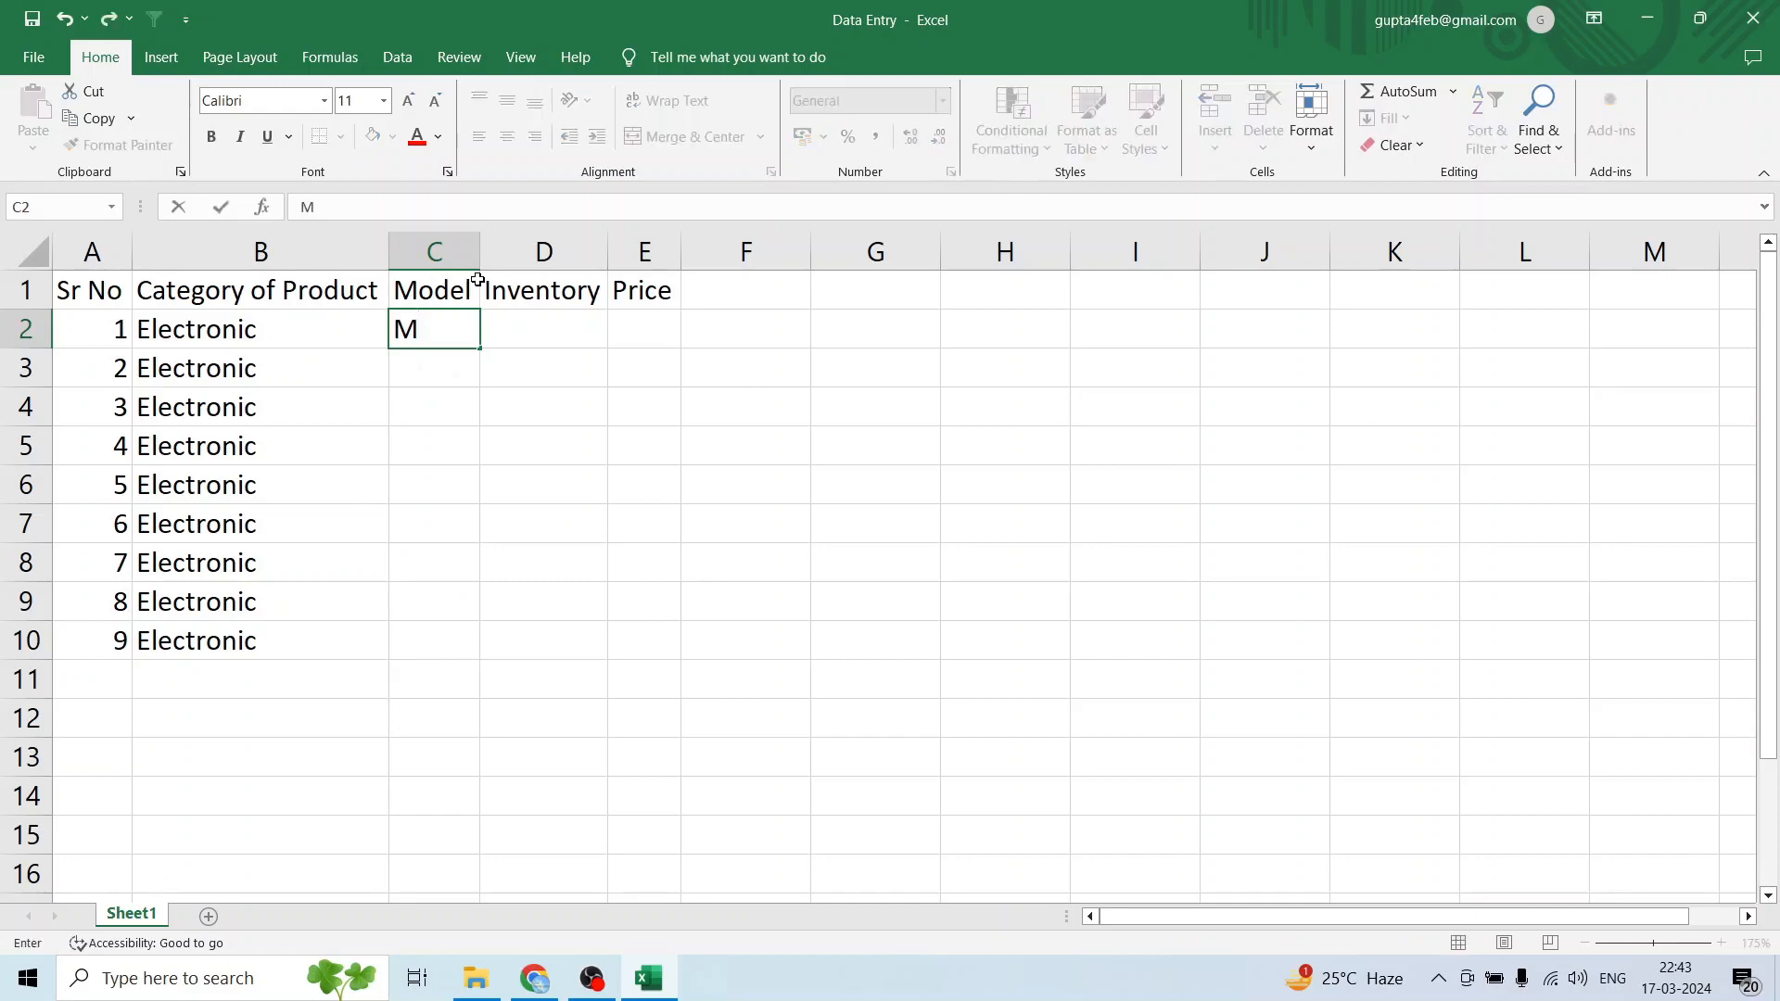
type("110")
key("BackSpace")
key("BackSpace")
type("00")
key("Return")
left_click(452, 326)
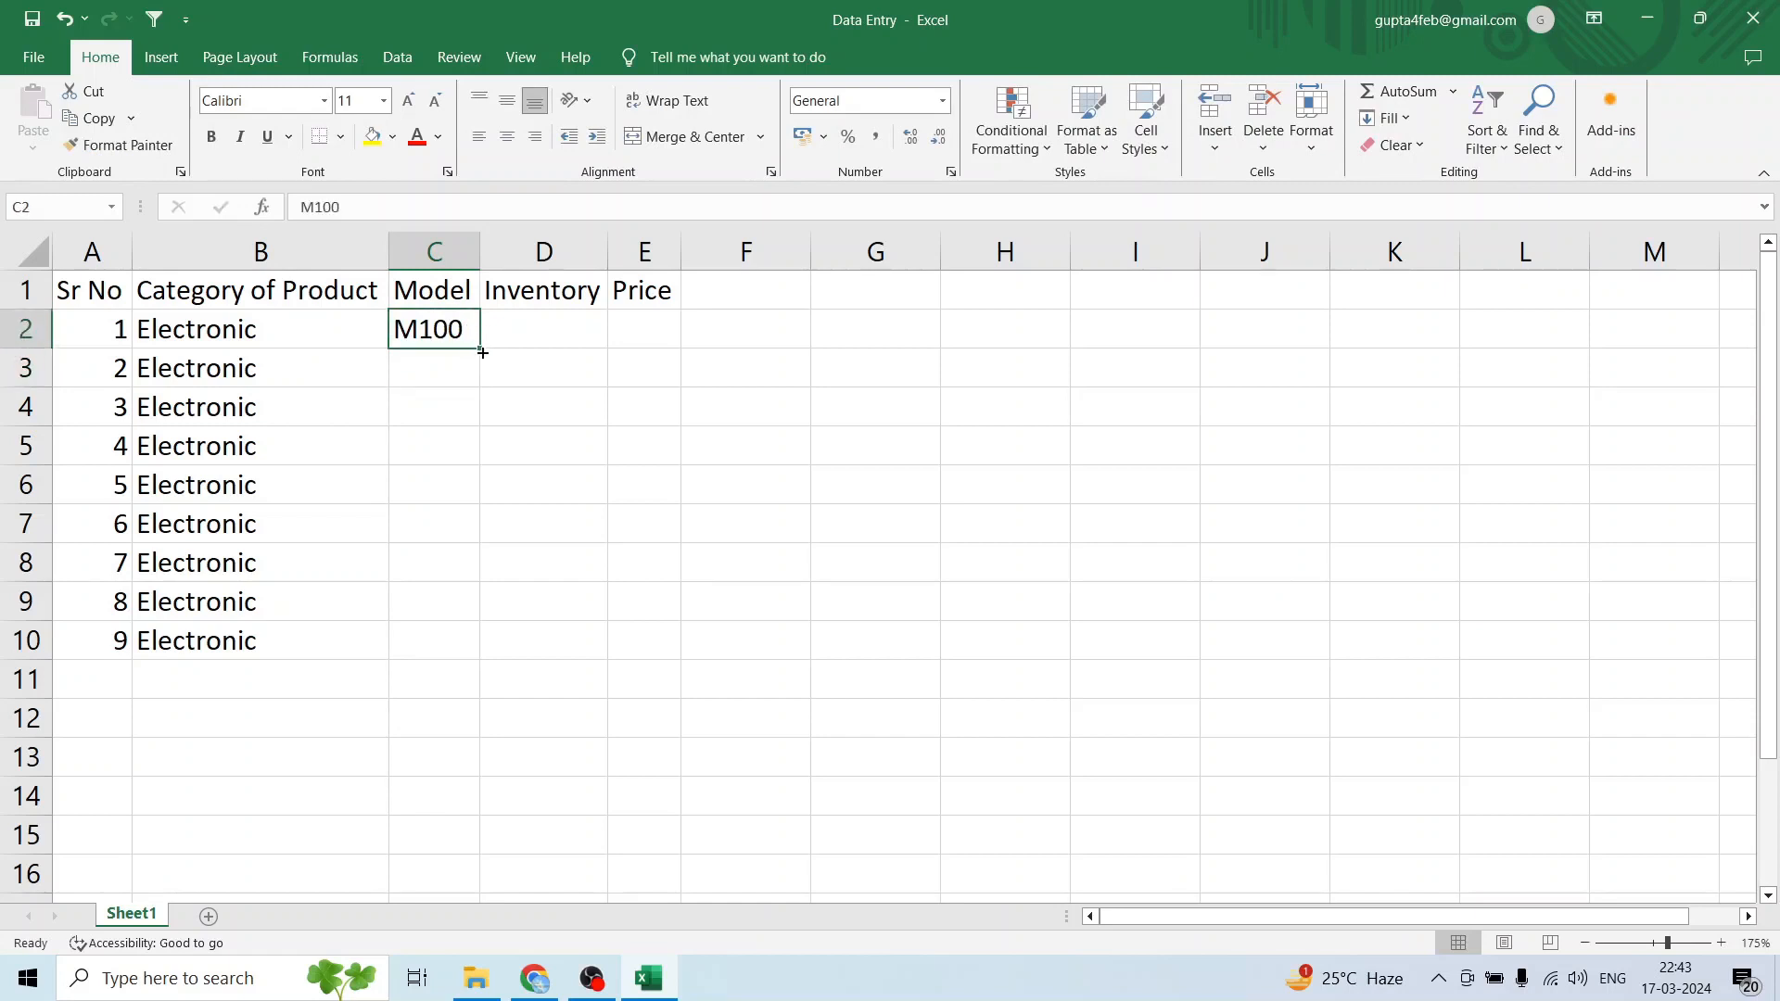
left_click_drag(482, 352, 447, 652)
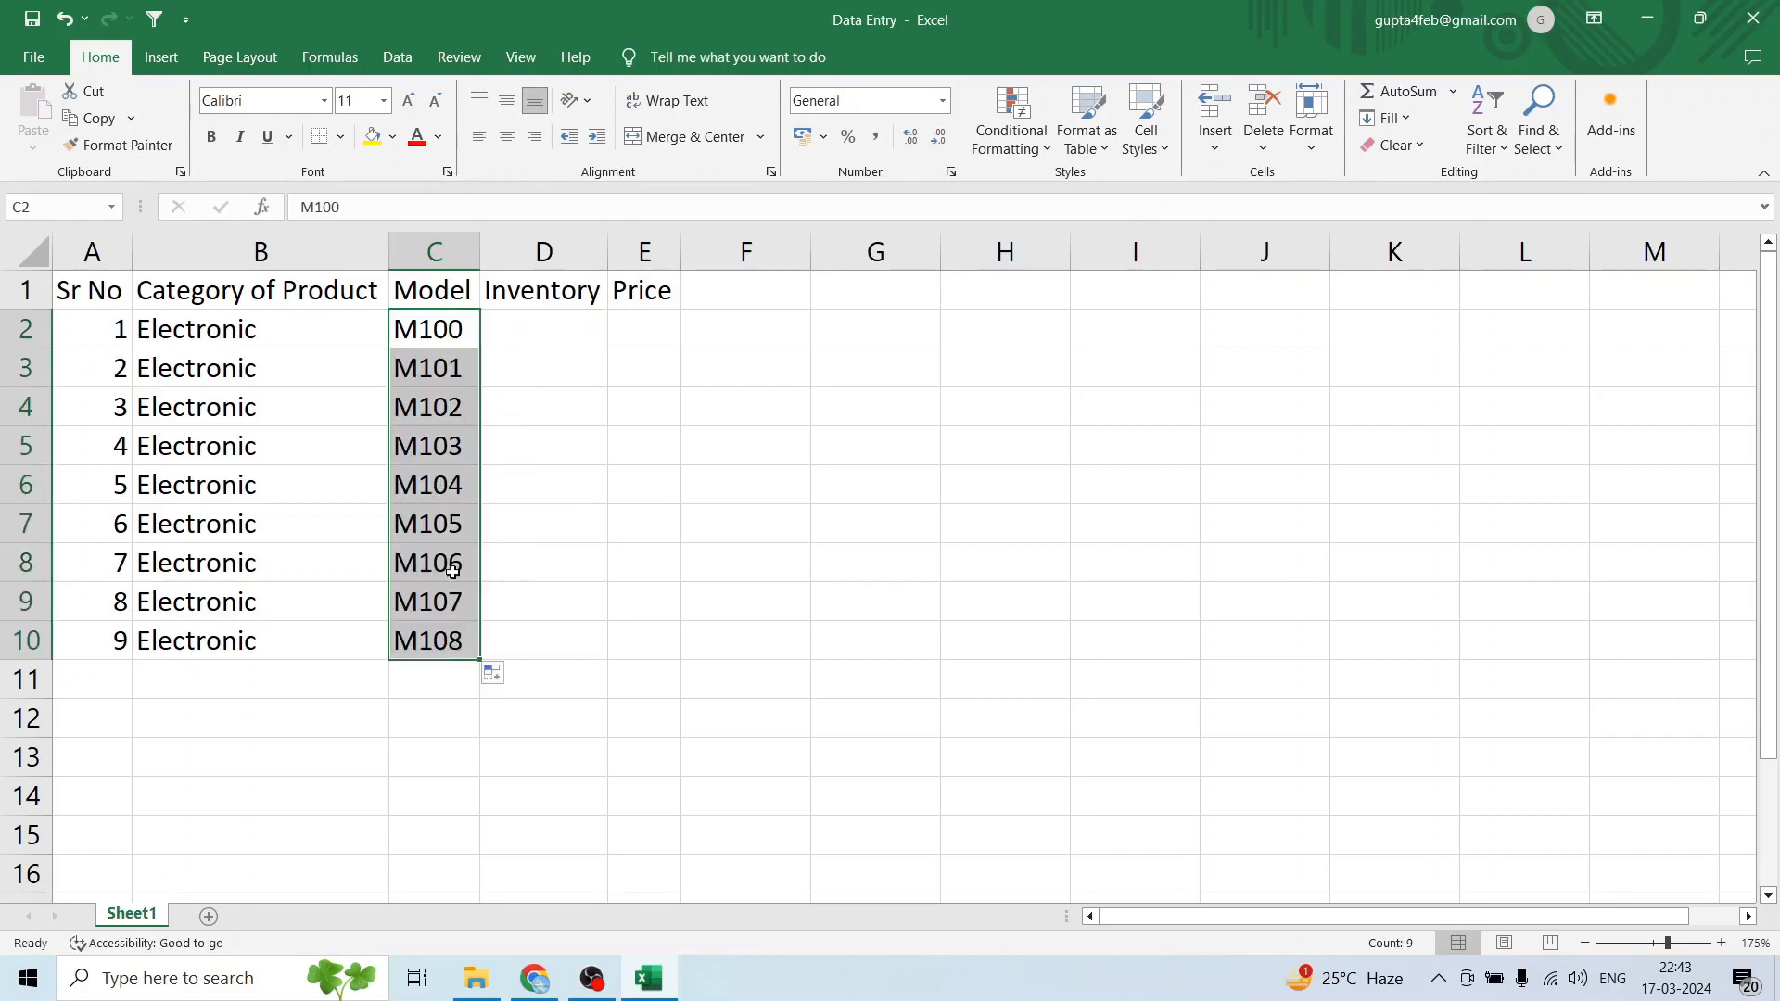
left_click(442, 324)
left_click_drag(442, 323, 425, 634)
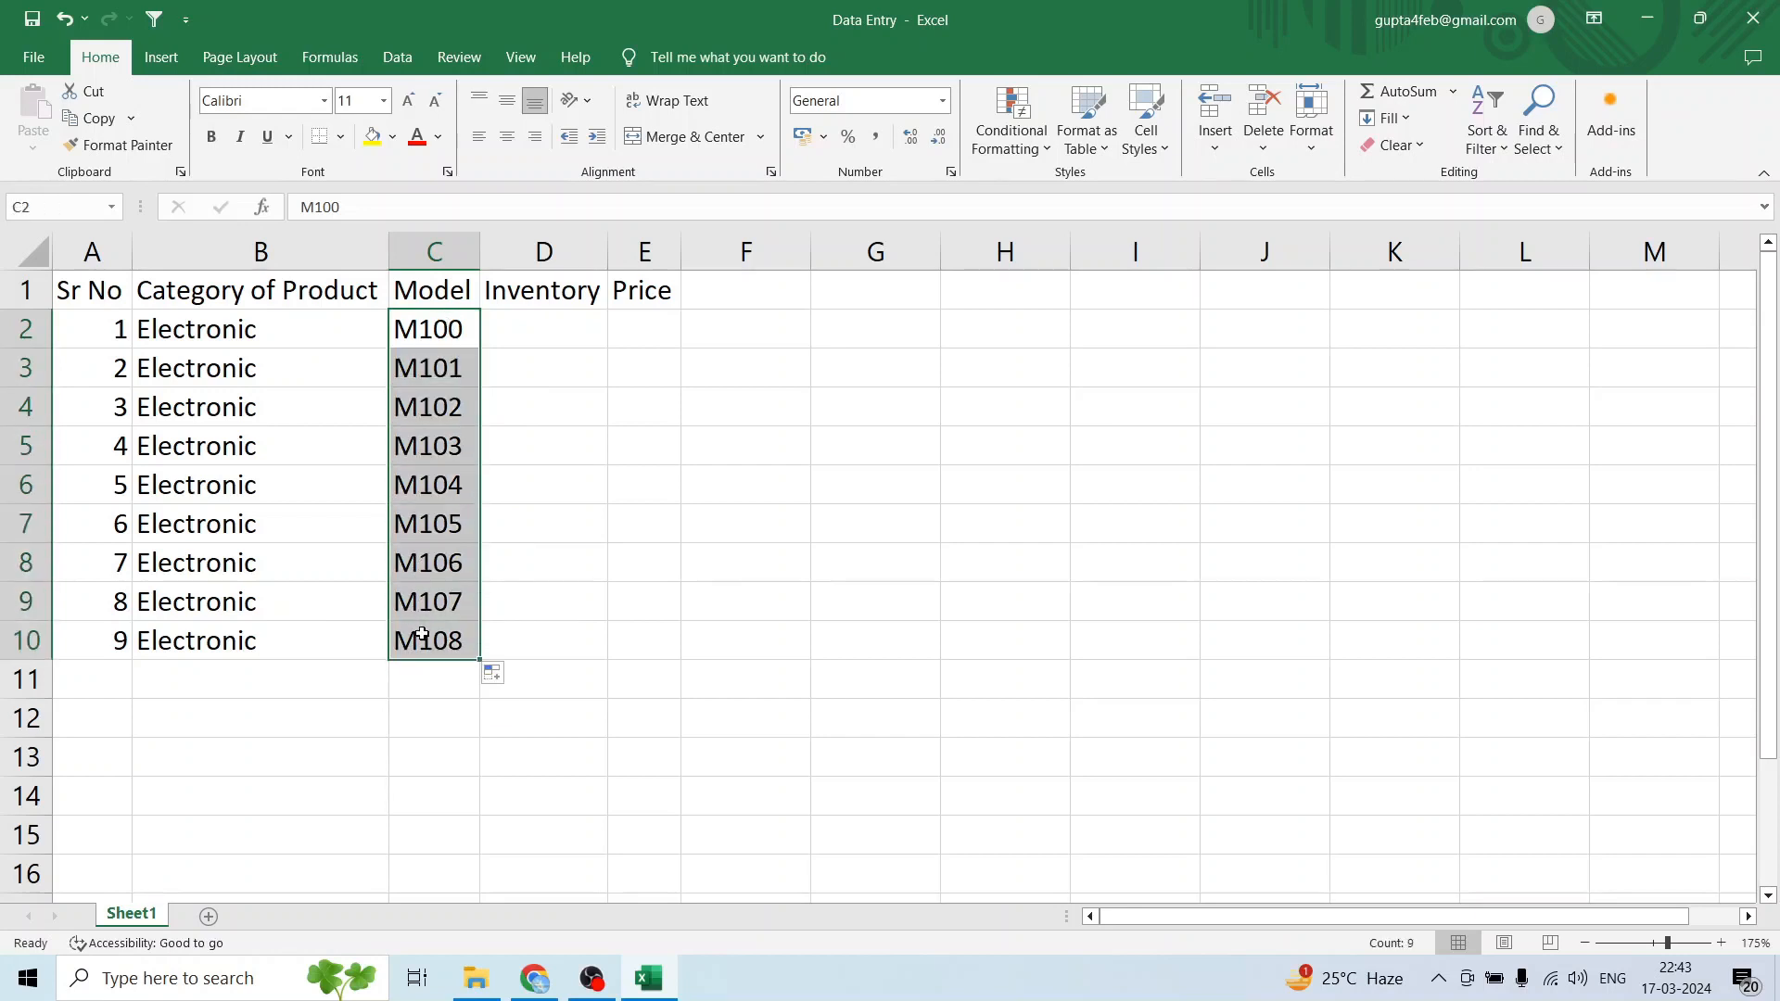
left_click(442, 331)
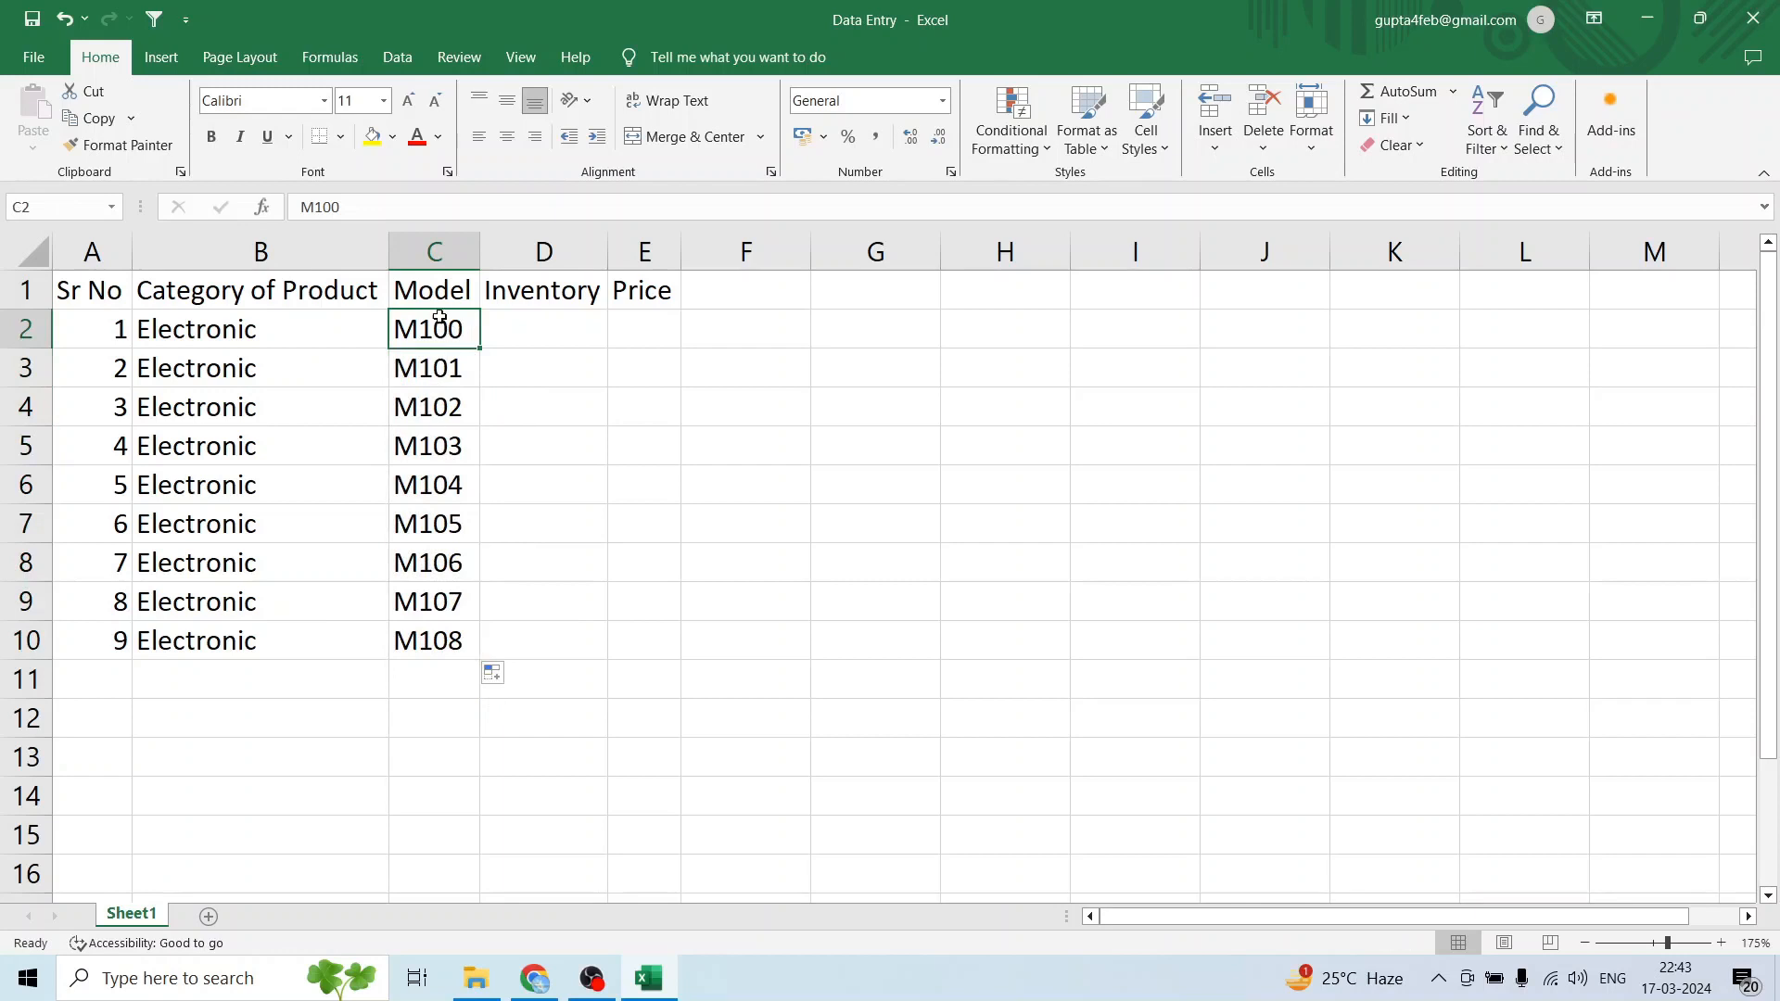
Insert a column headed Product Name before the Model column and narrow it closer to its heading.
left_click(468, 249)
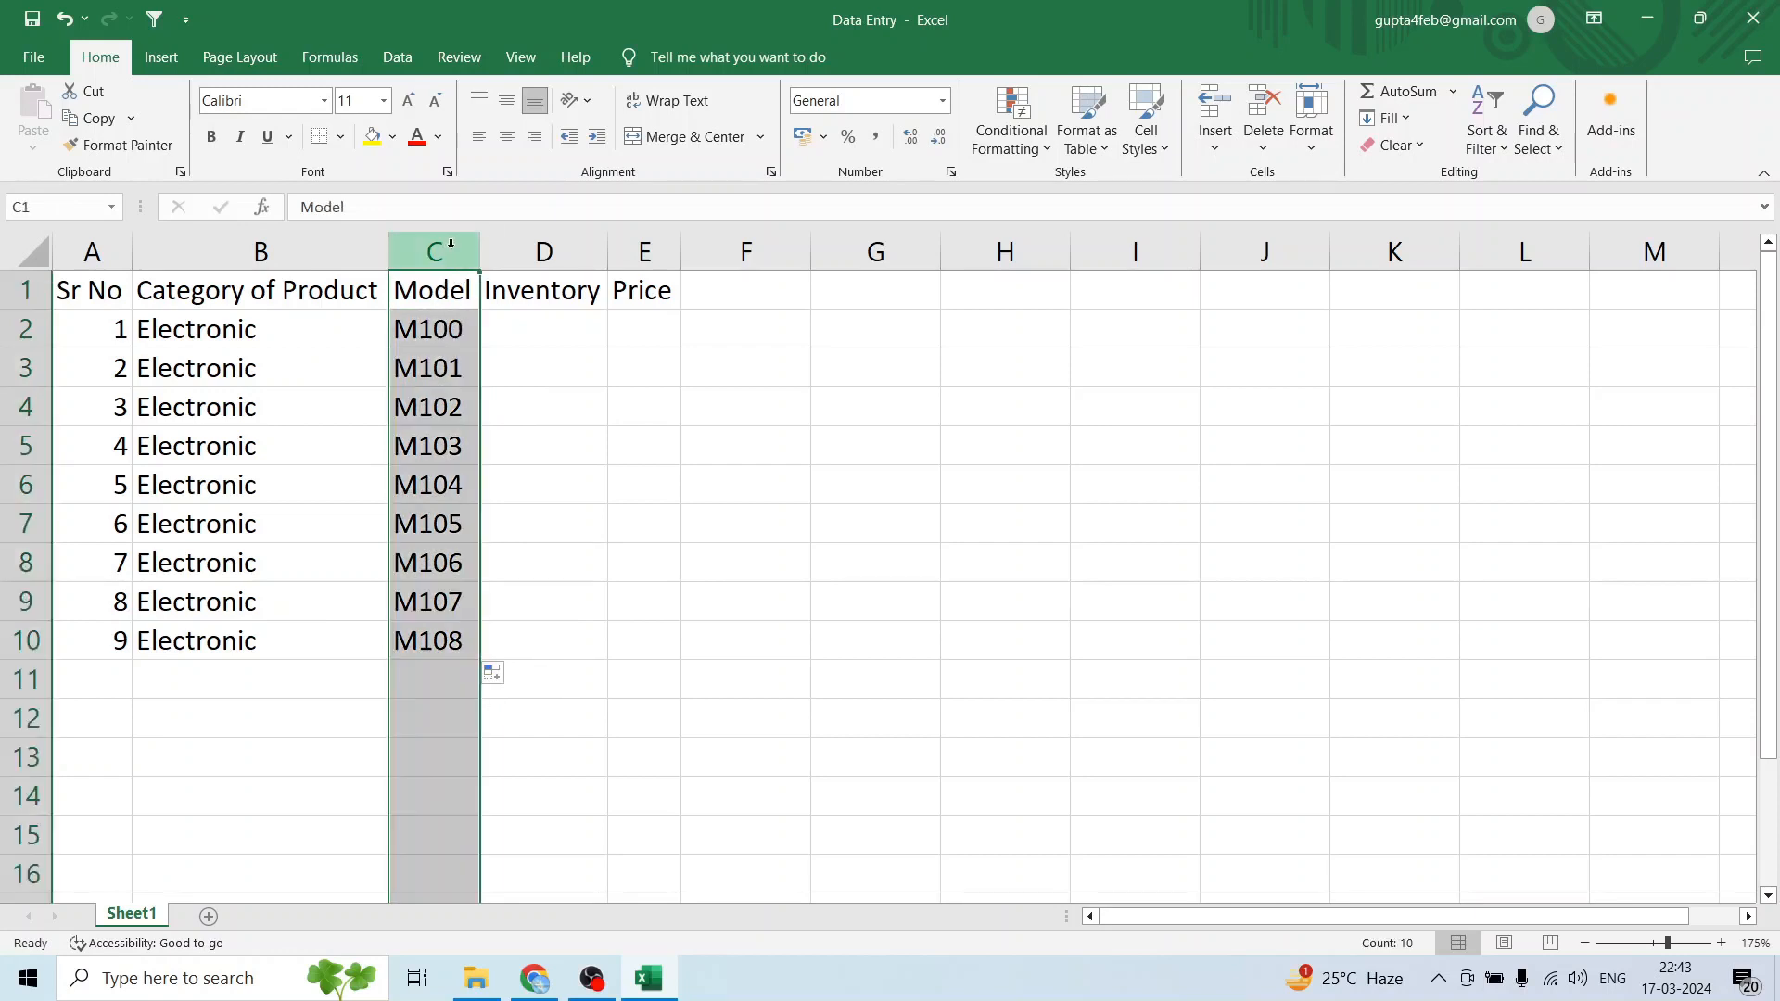
left_click(1215, 106)
left_click(490, 288)
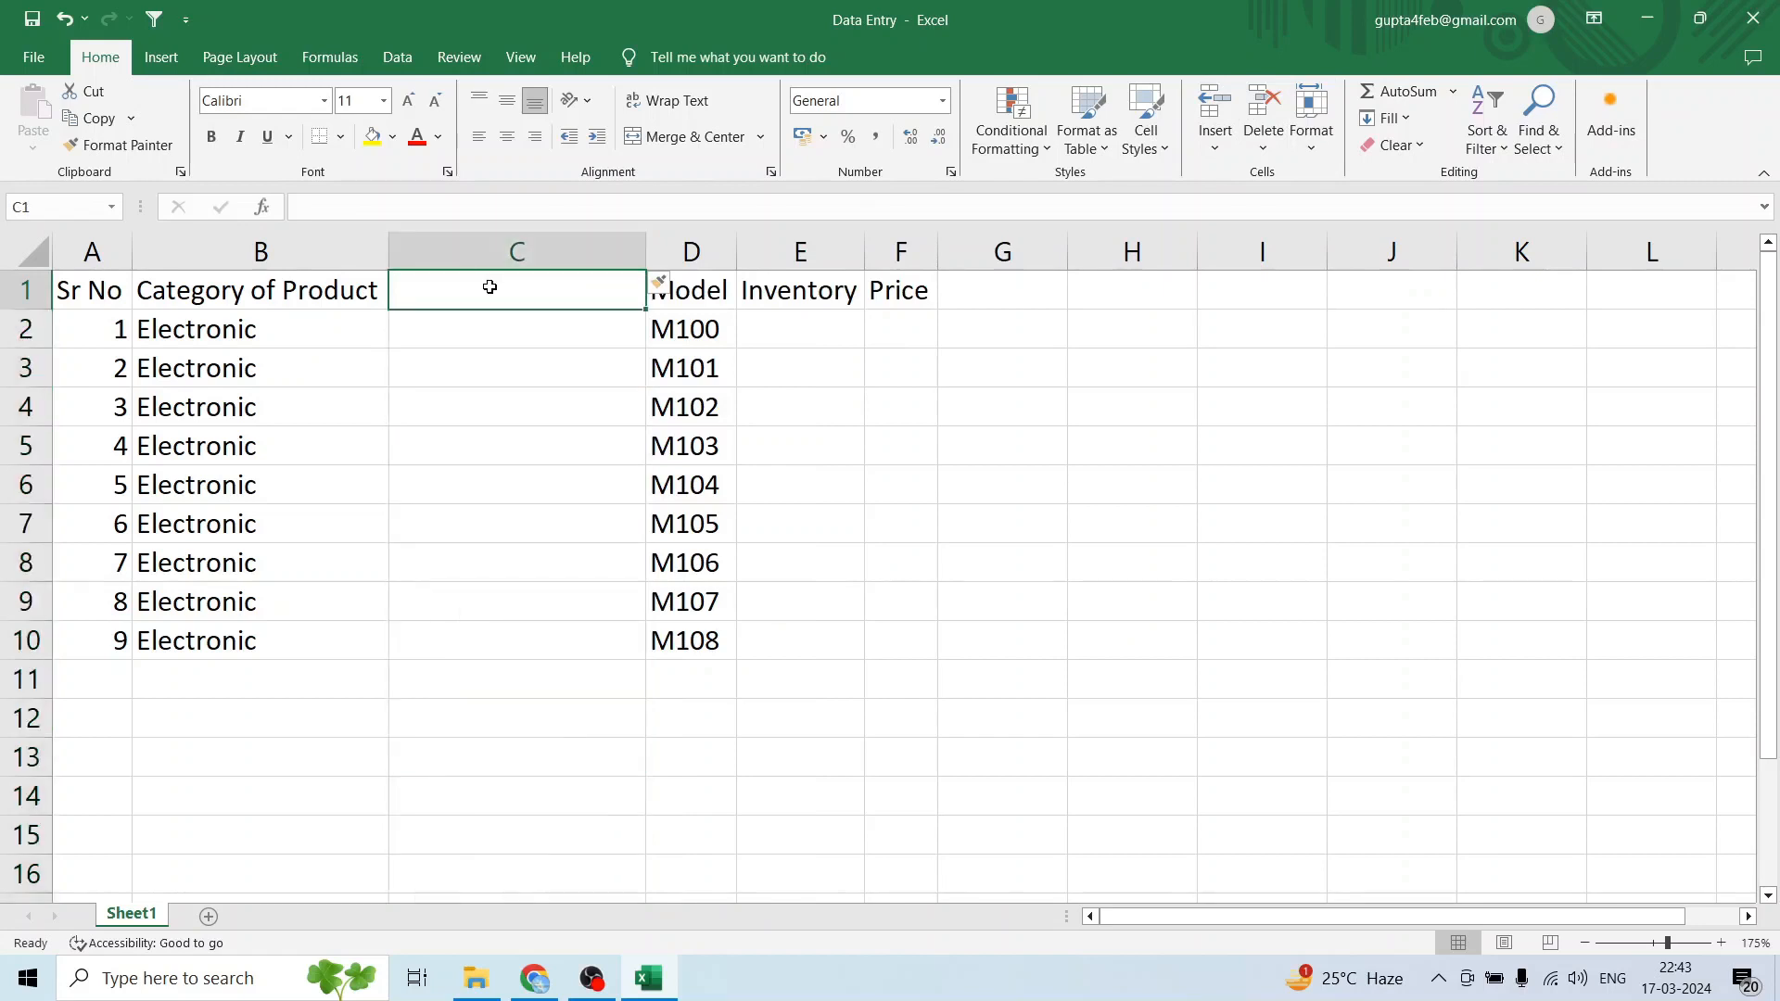
type("Prod")
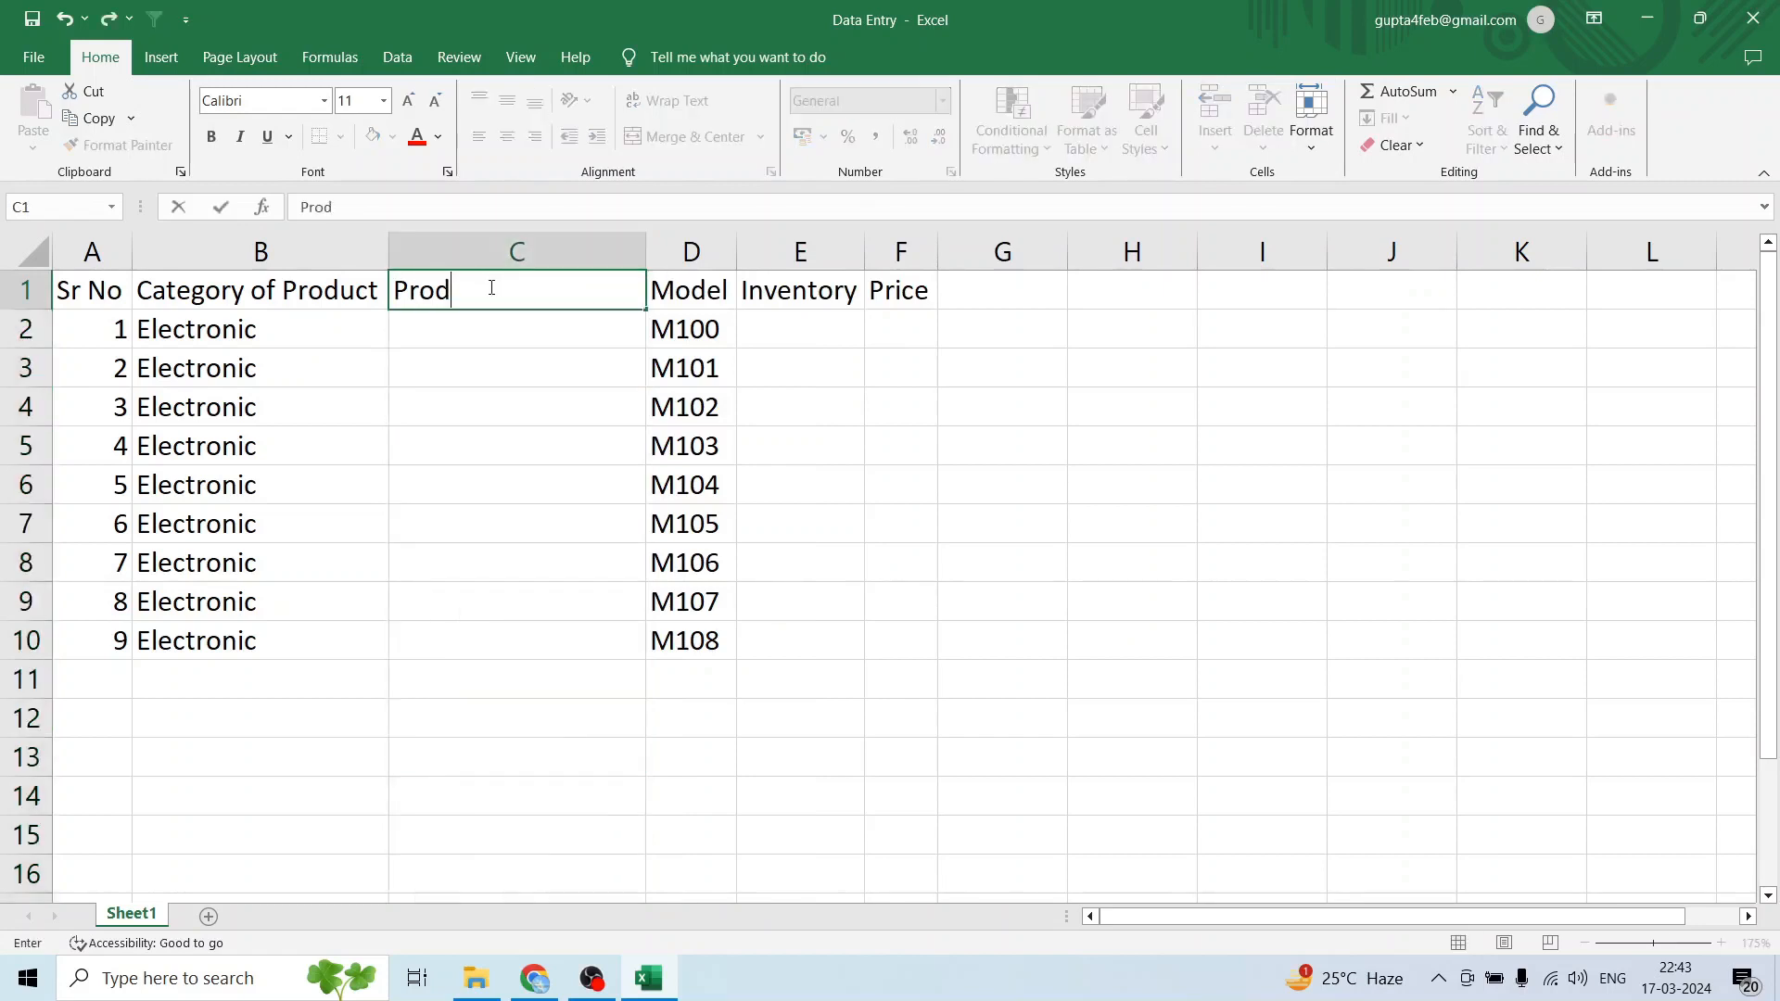
type("ucy")
type("t")
type(" Name")
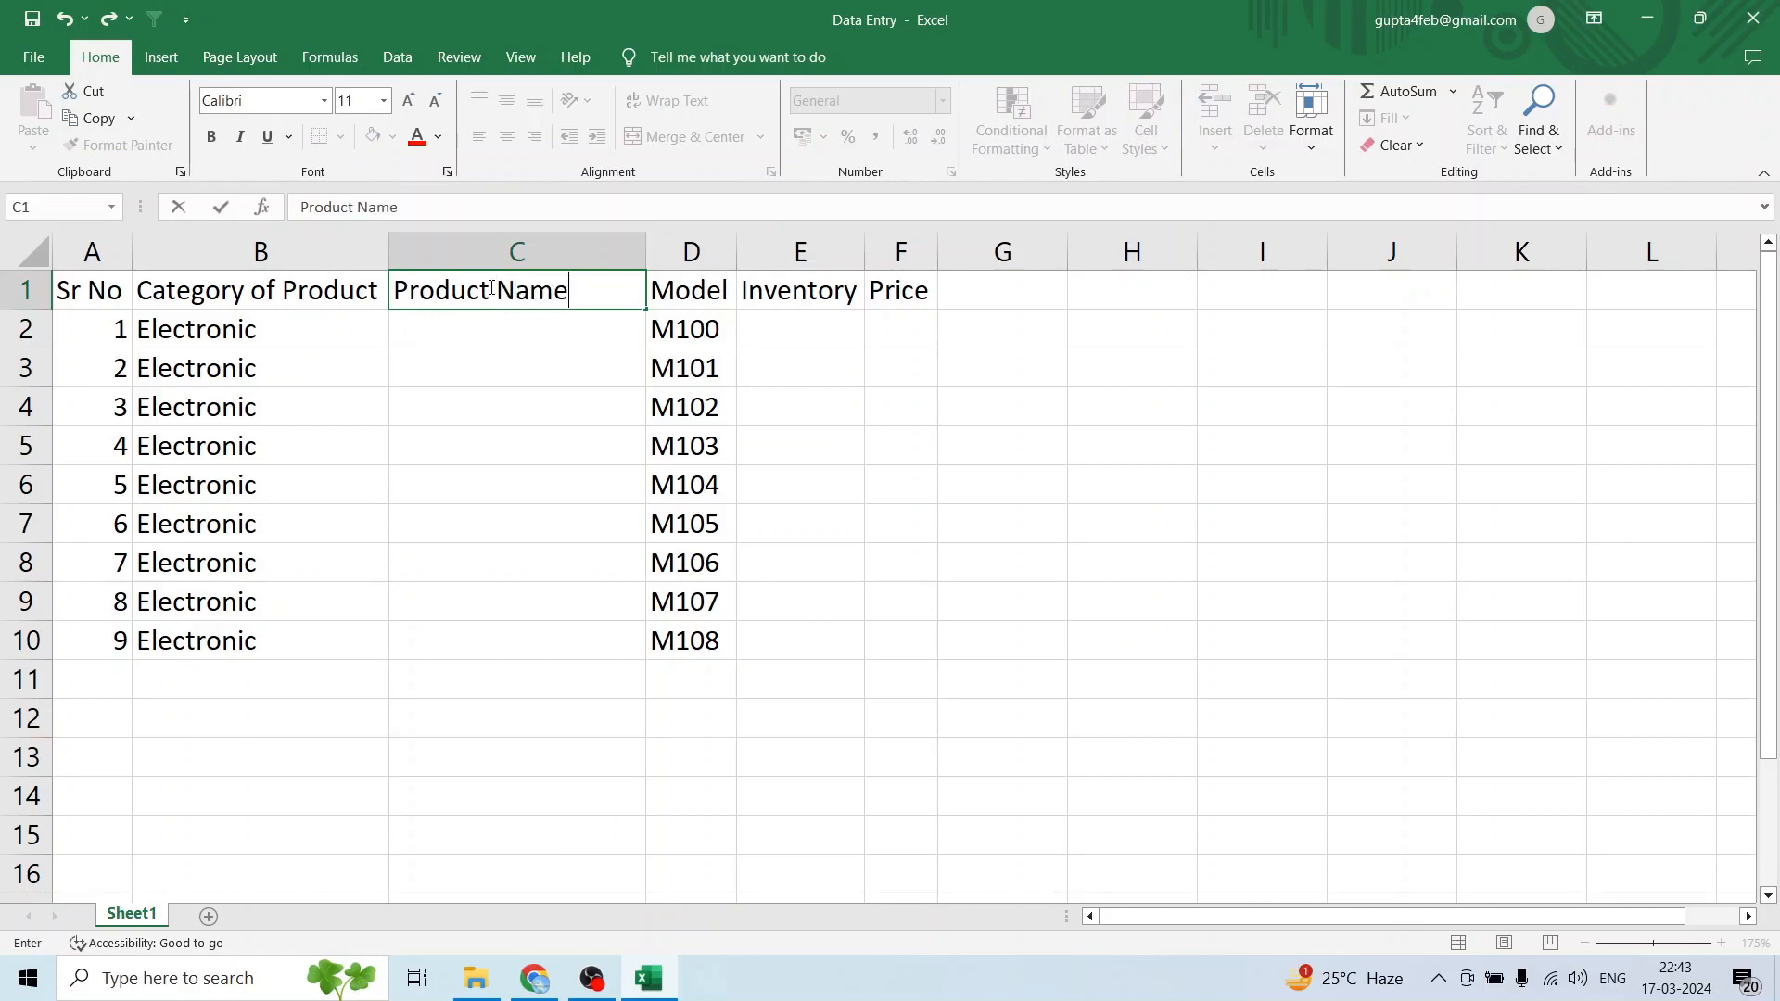
key("Return")
left_click_drag(646, 252, 595, 252)
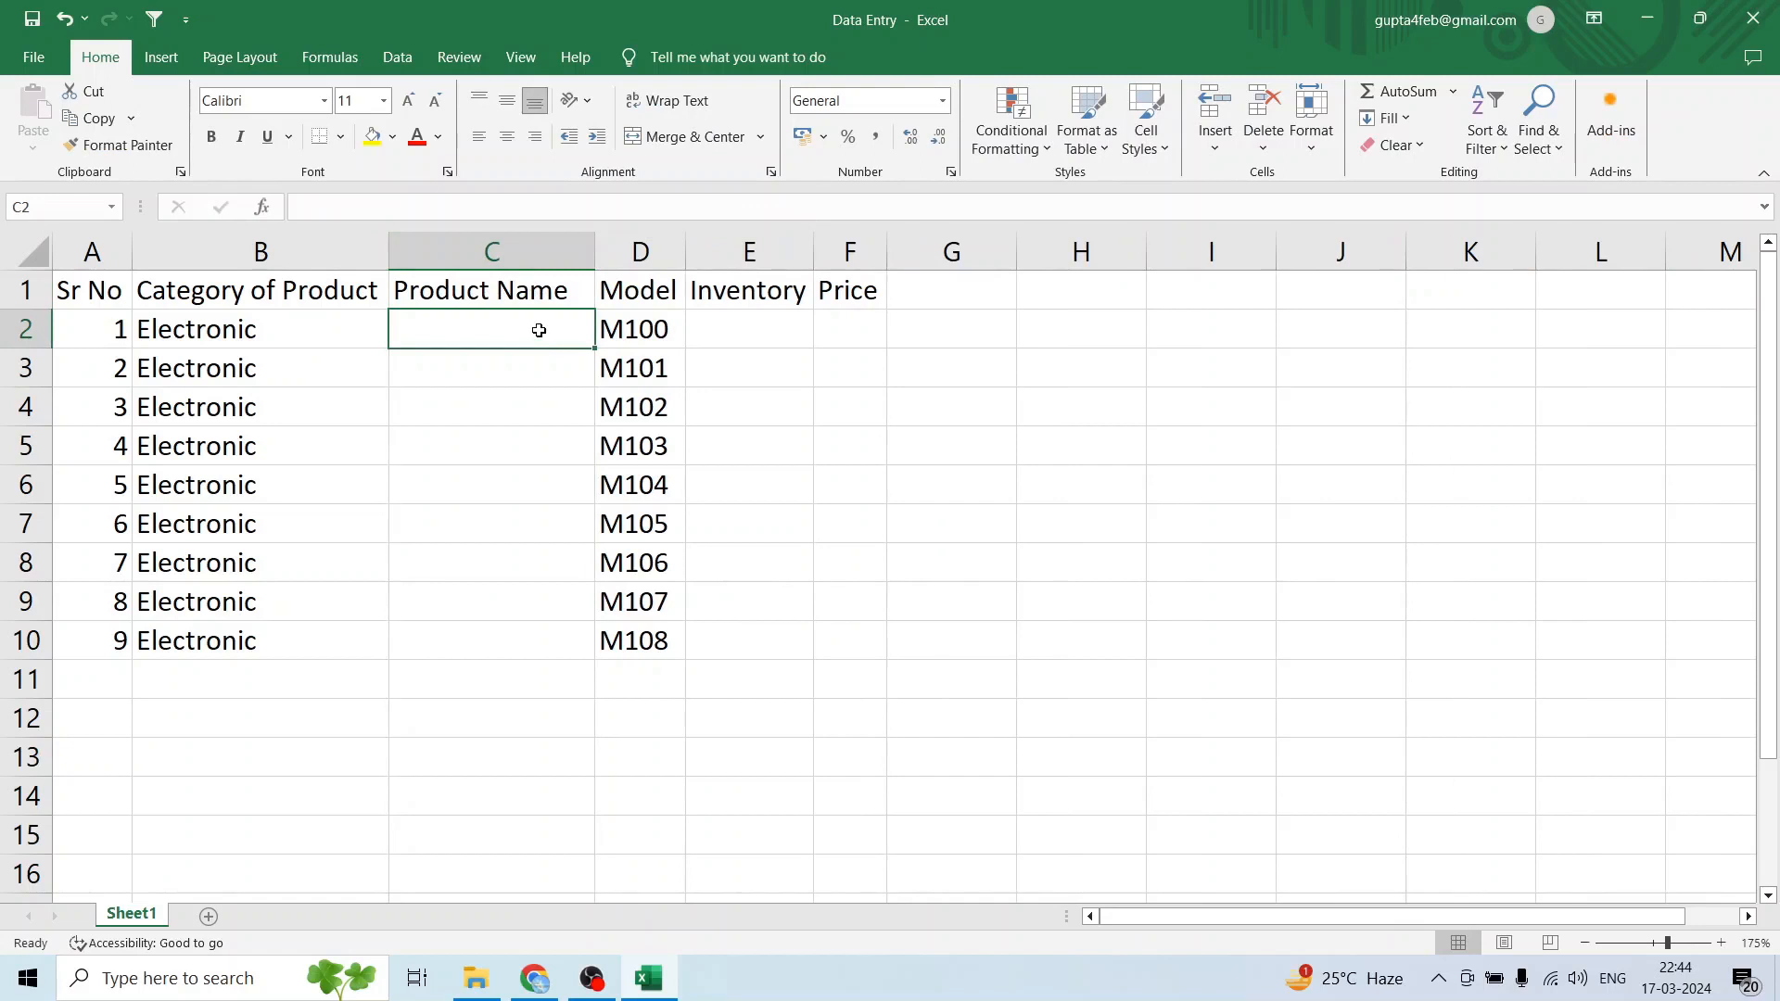
Enter Mobile in cell C2 under Product Name and fill it down to C10.
type("Phon")
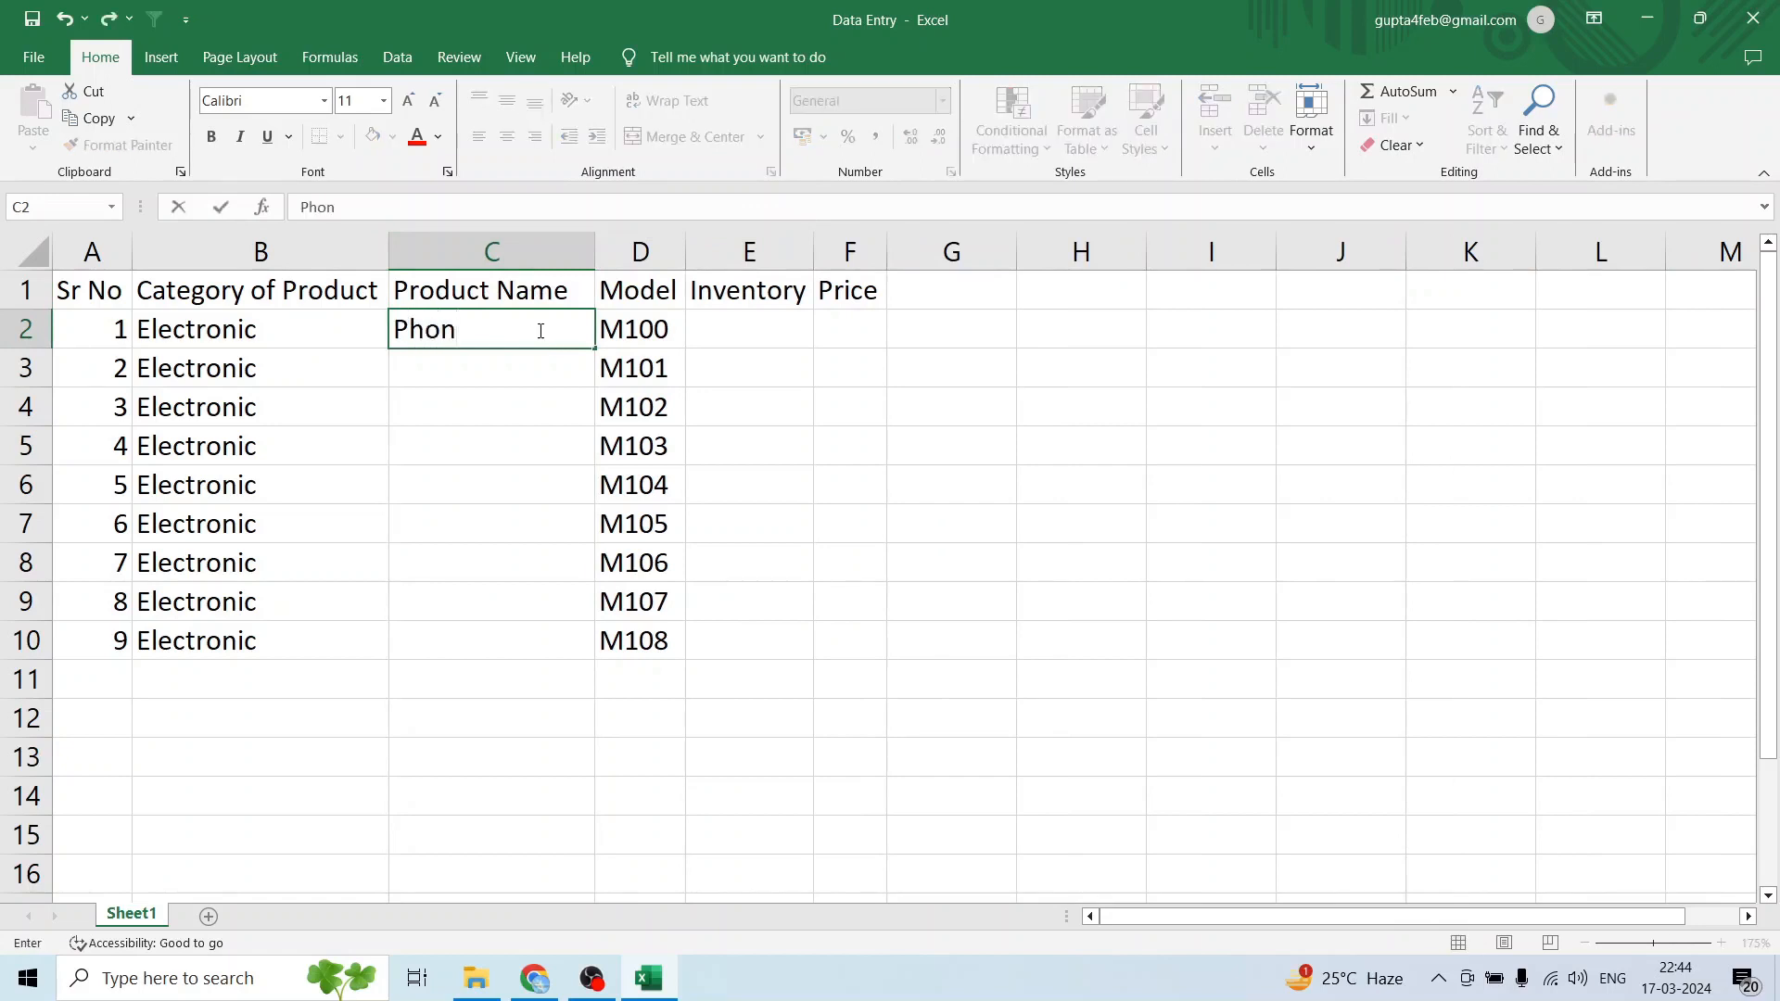
key("BackSpace")
key("BackSpace")
key("BackSpace")
key("BackSpace")
type("Mobile")
key("Return")
left_click(537, 330)
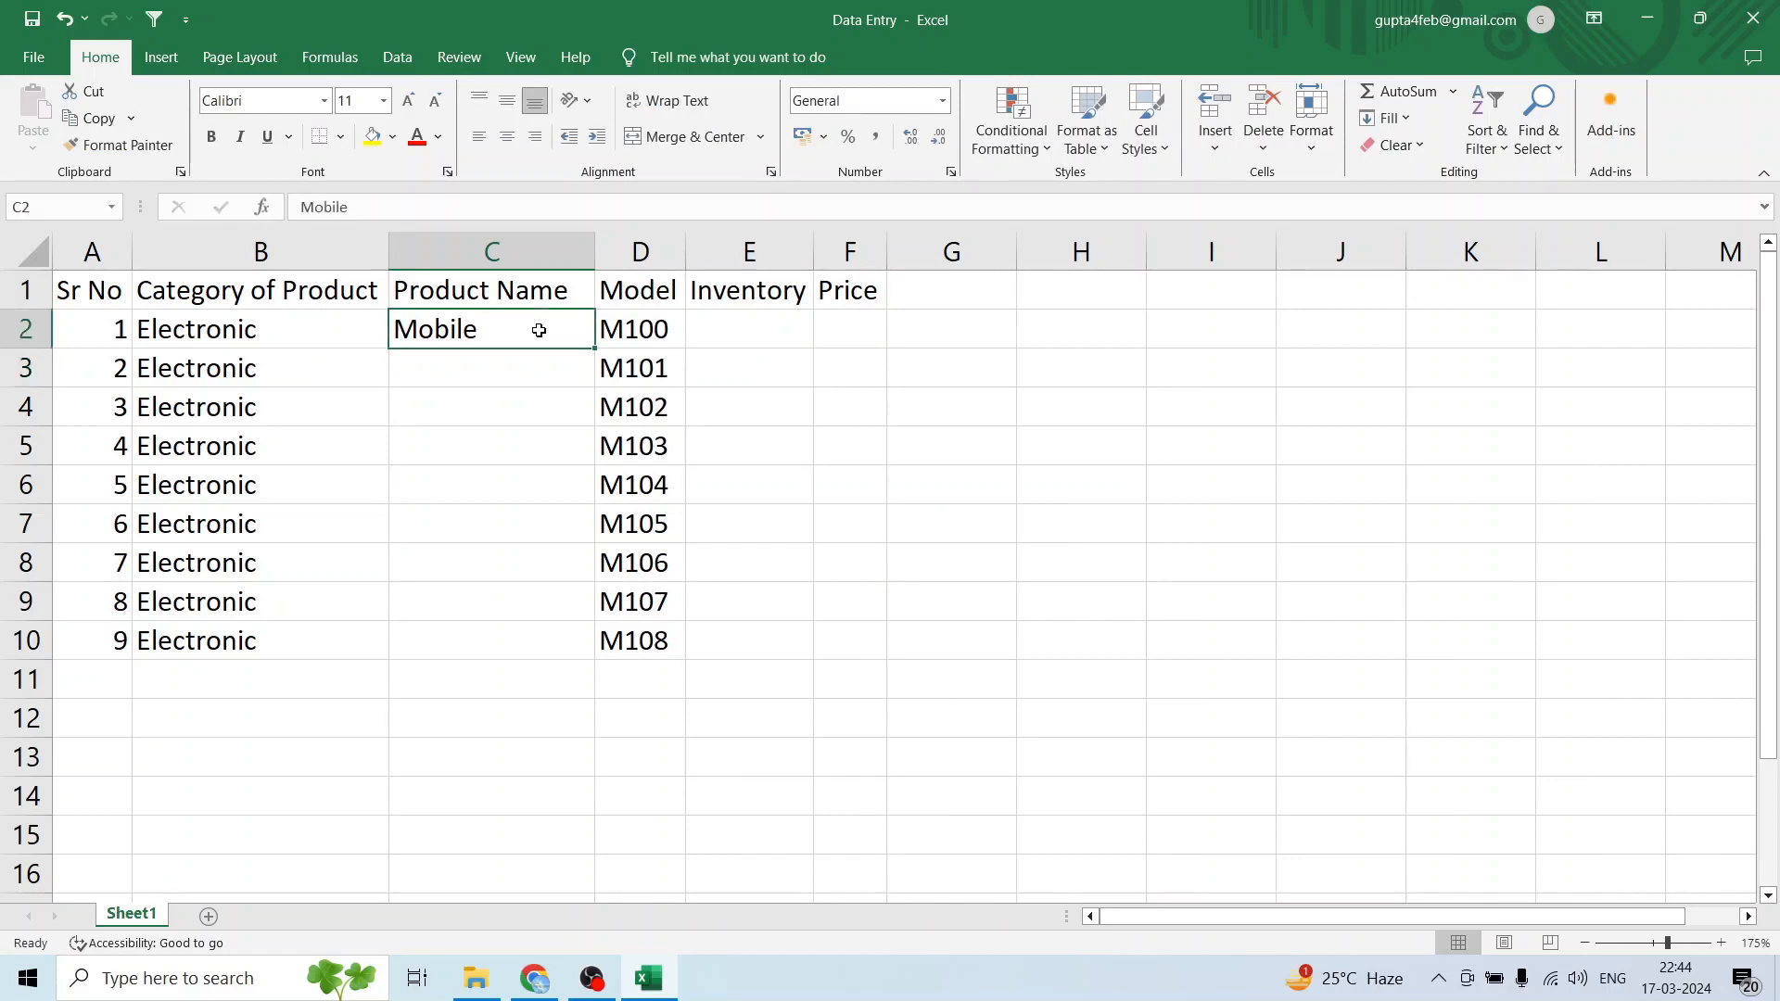
double_click(594, 348)
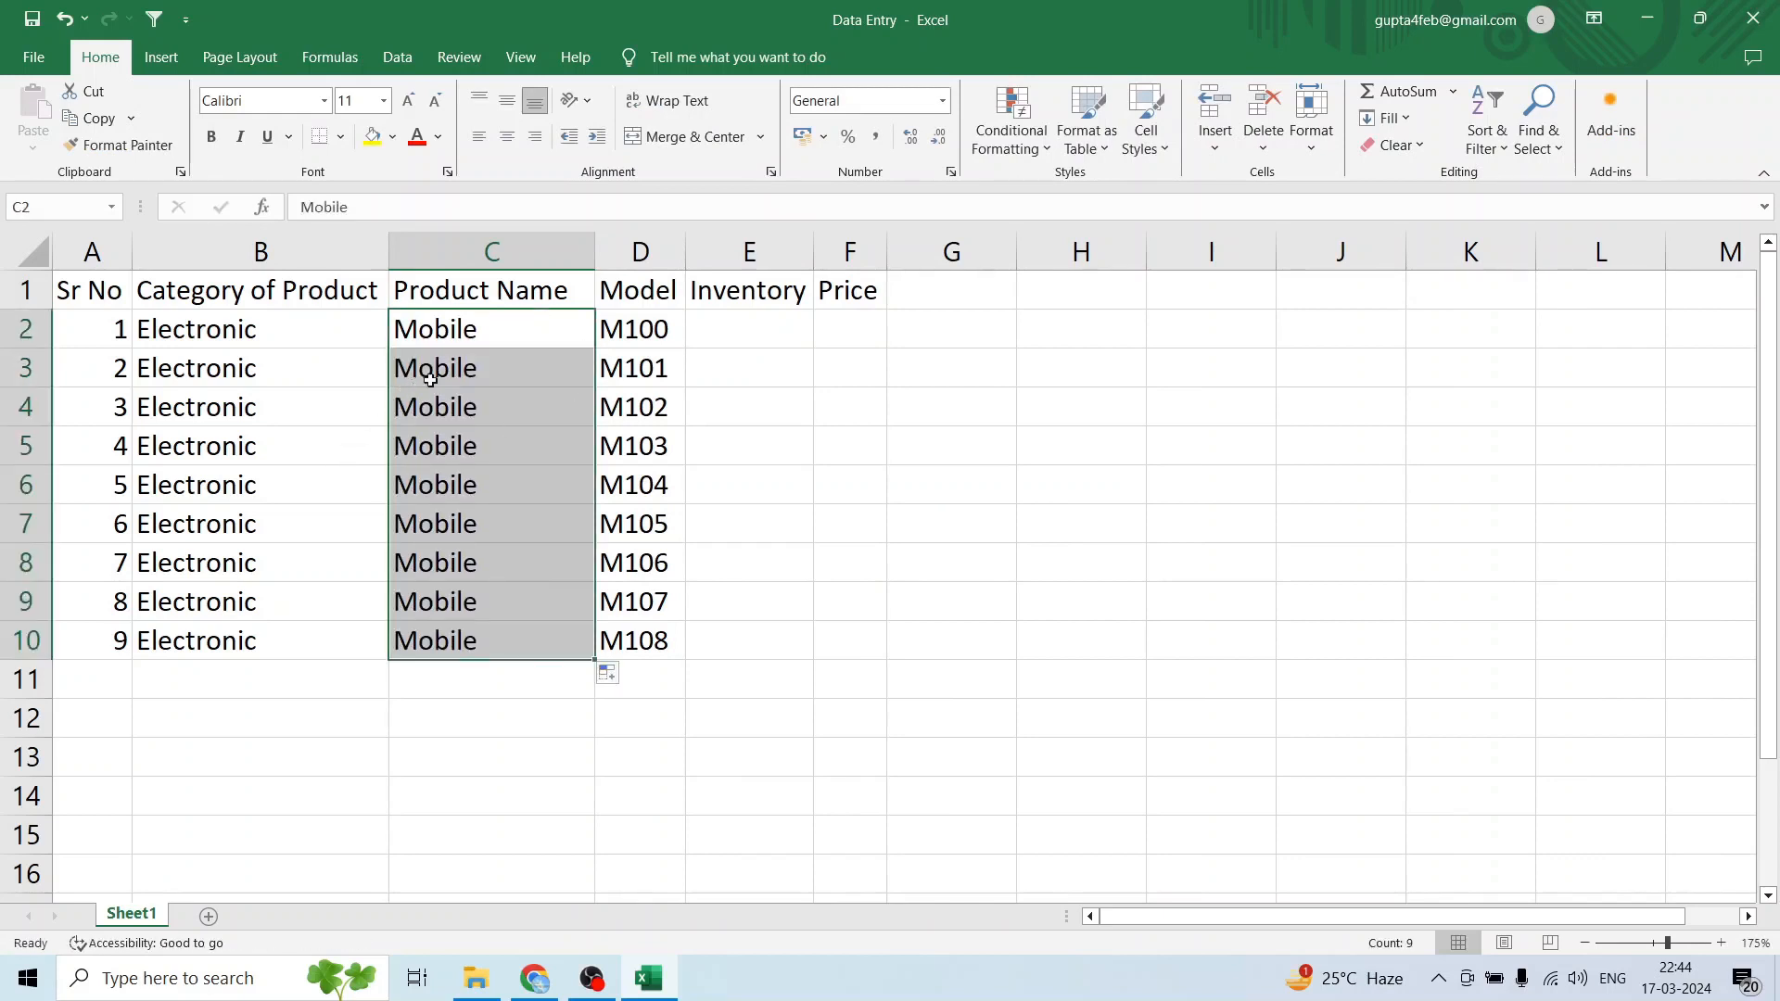
left_click(649, 323)
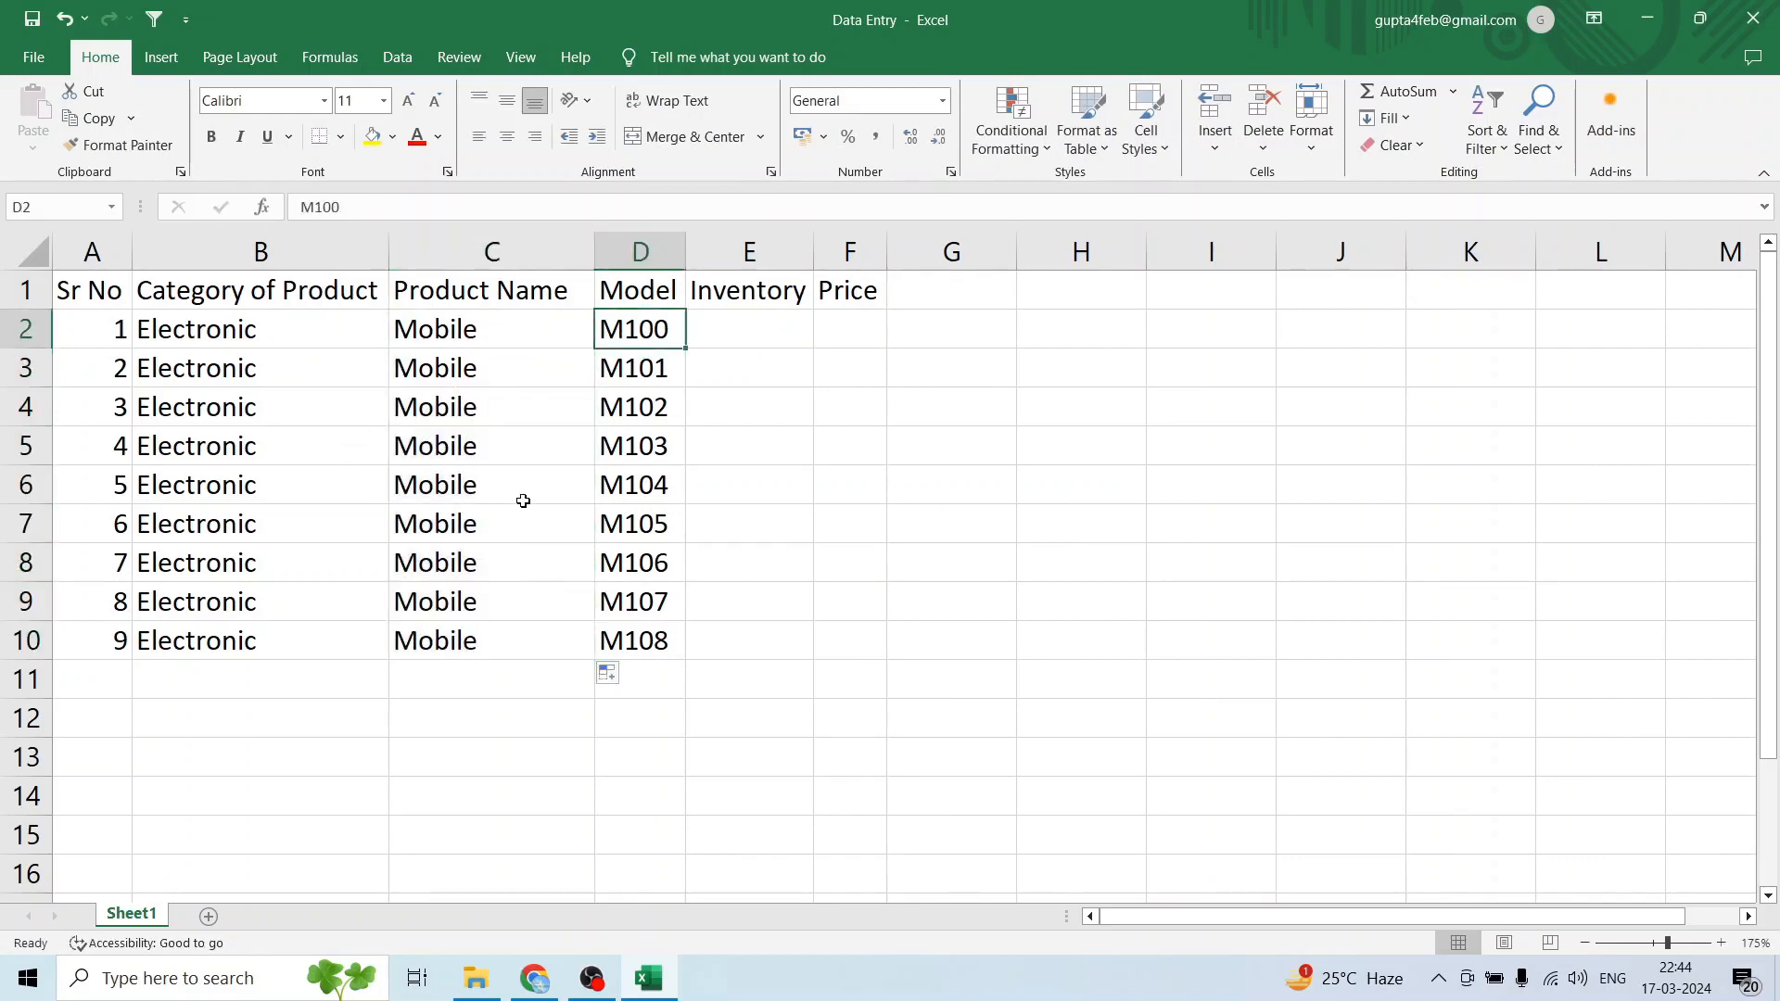
left_click(295, 468)
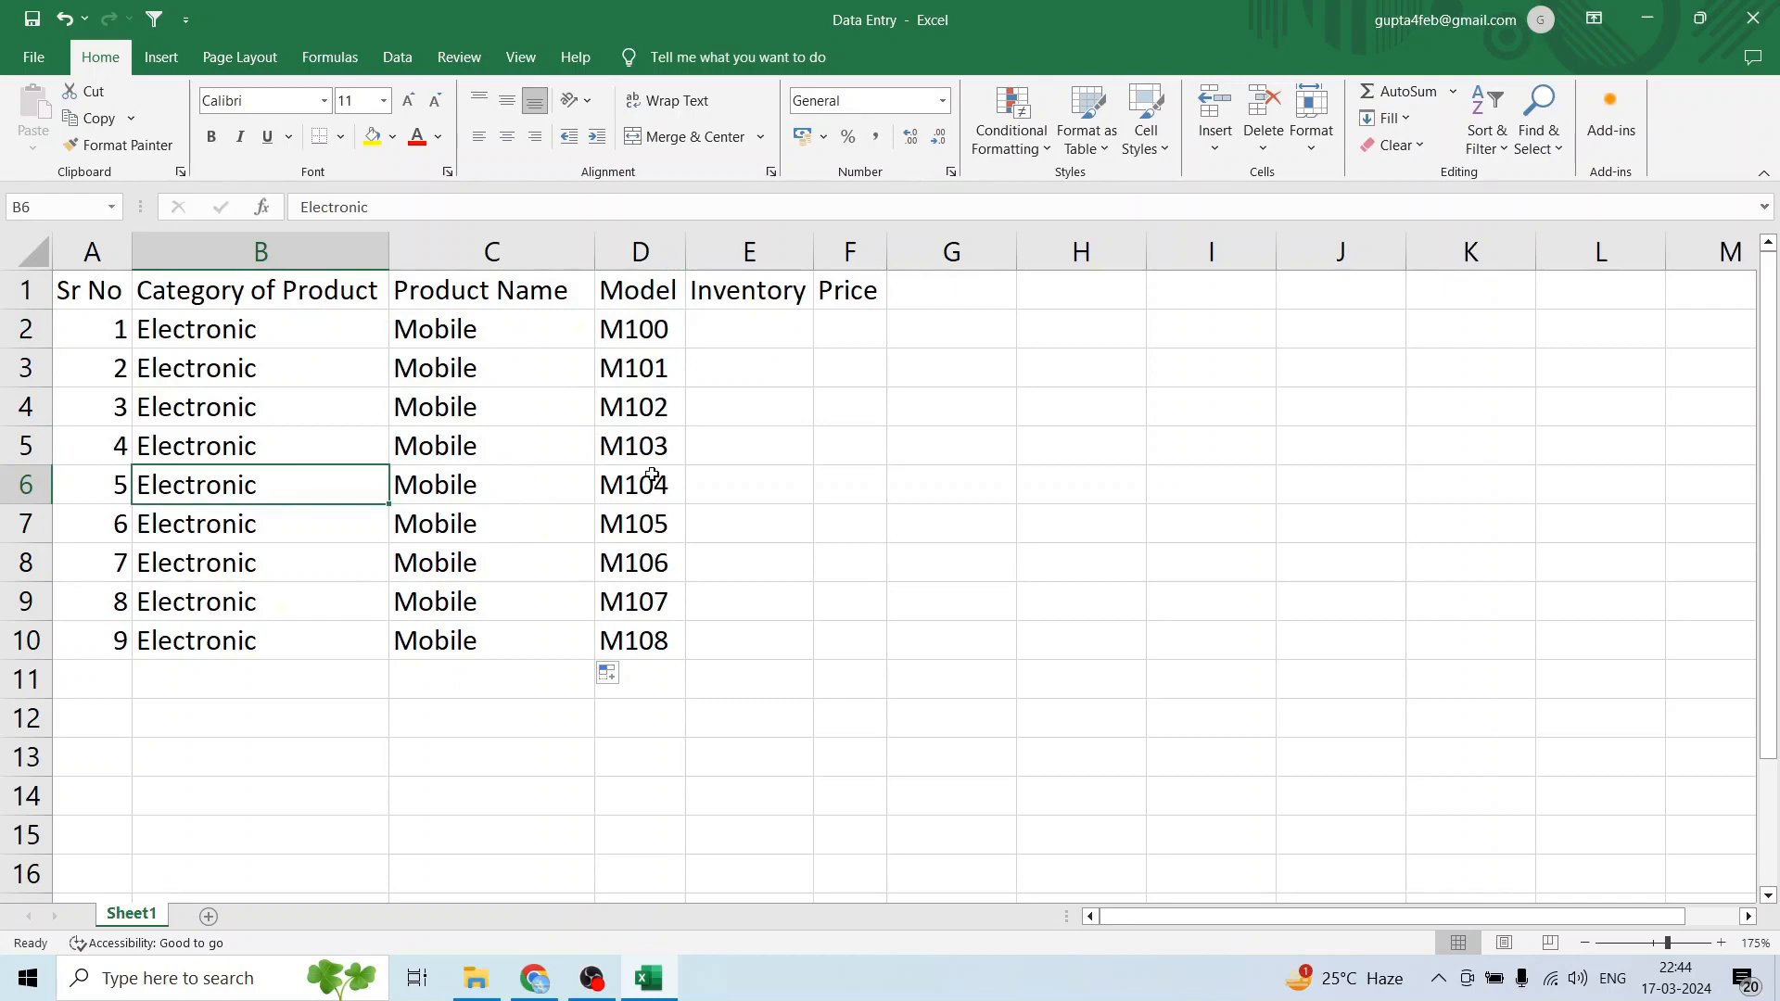
Enter the quantities 25, 30, 50 and 50 in cells E2 to E5 under Inventory.
left_click(761, 334)
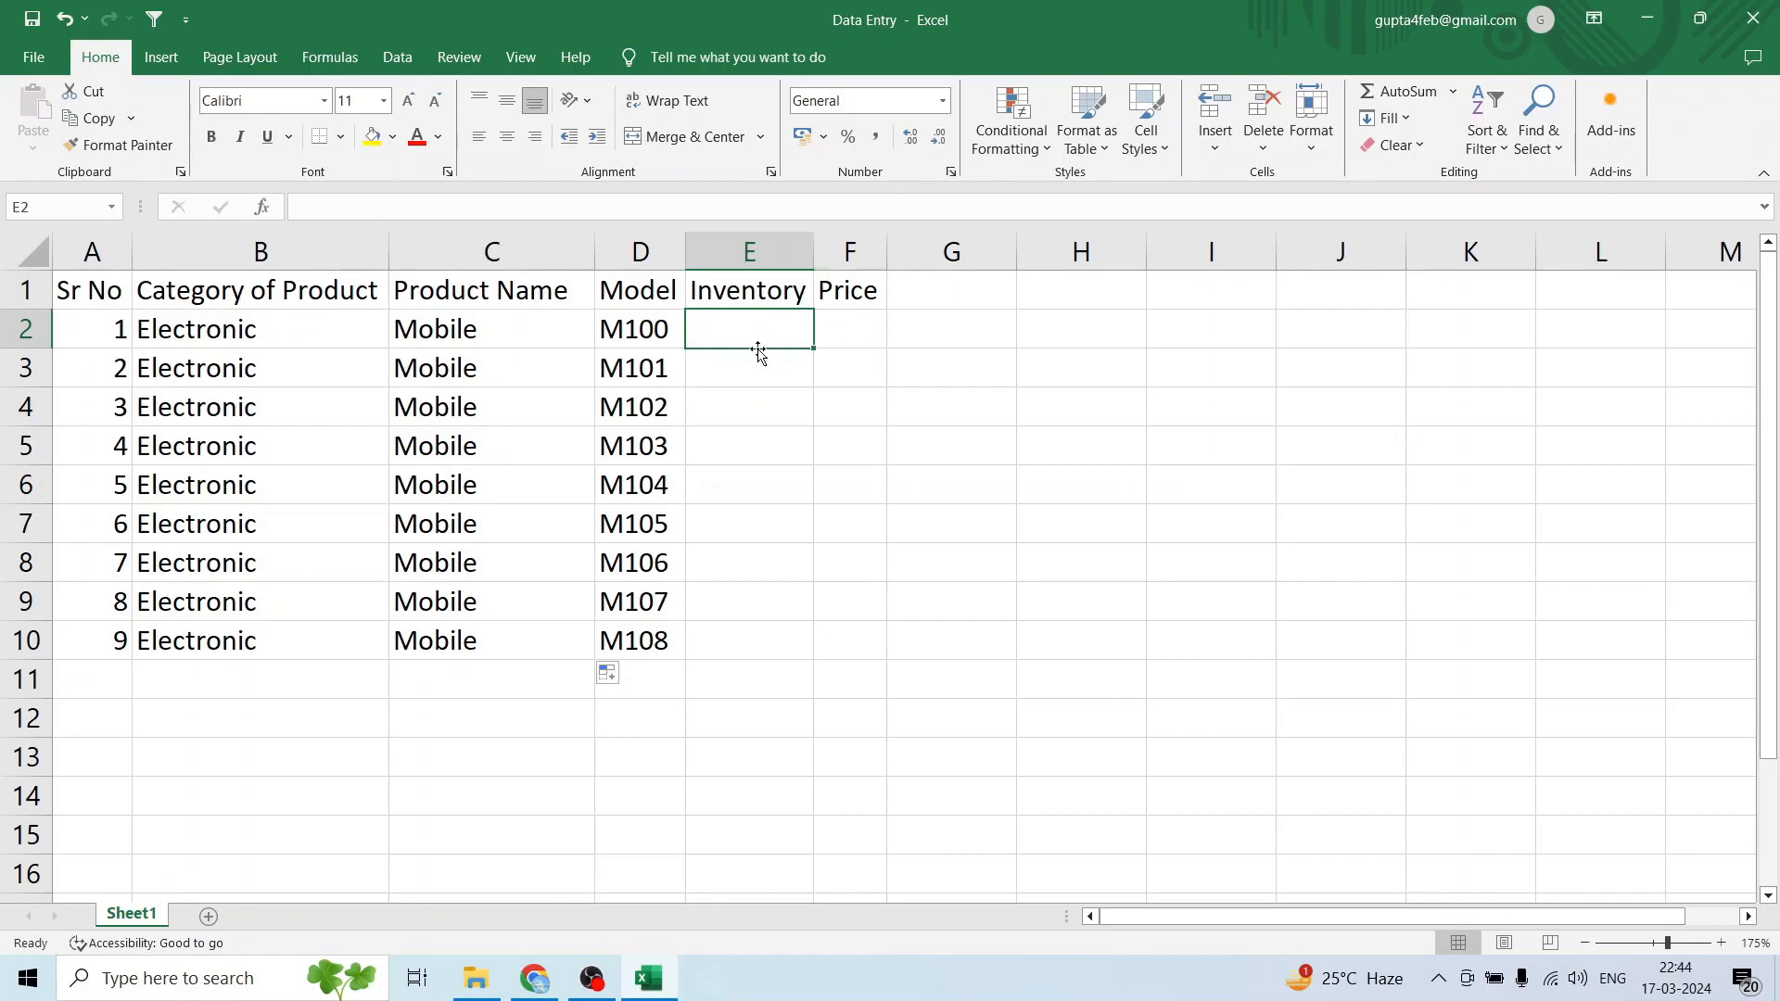
type("25")
key("Return")
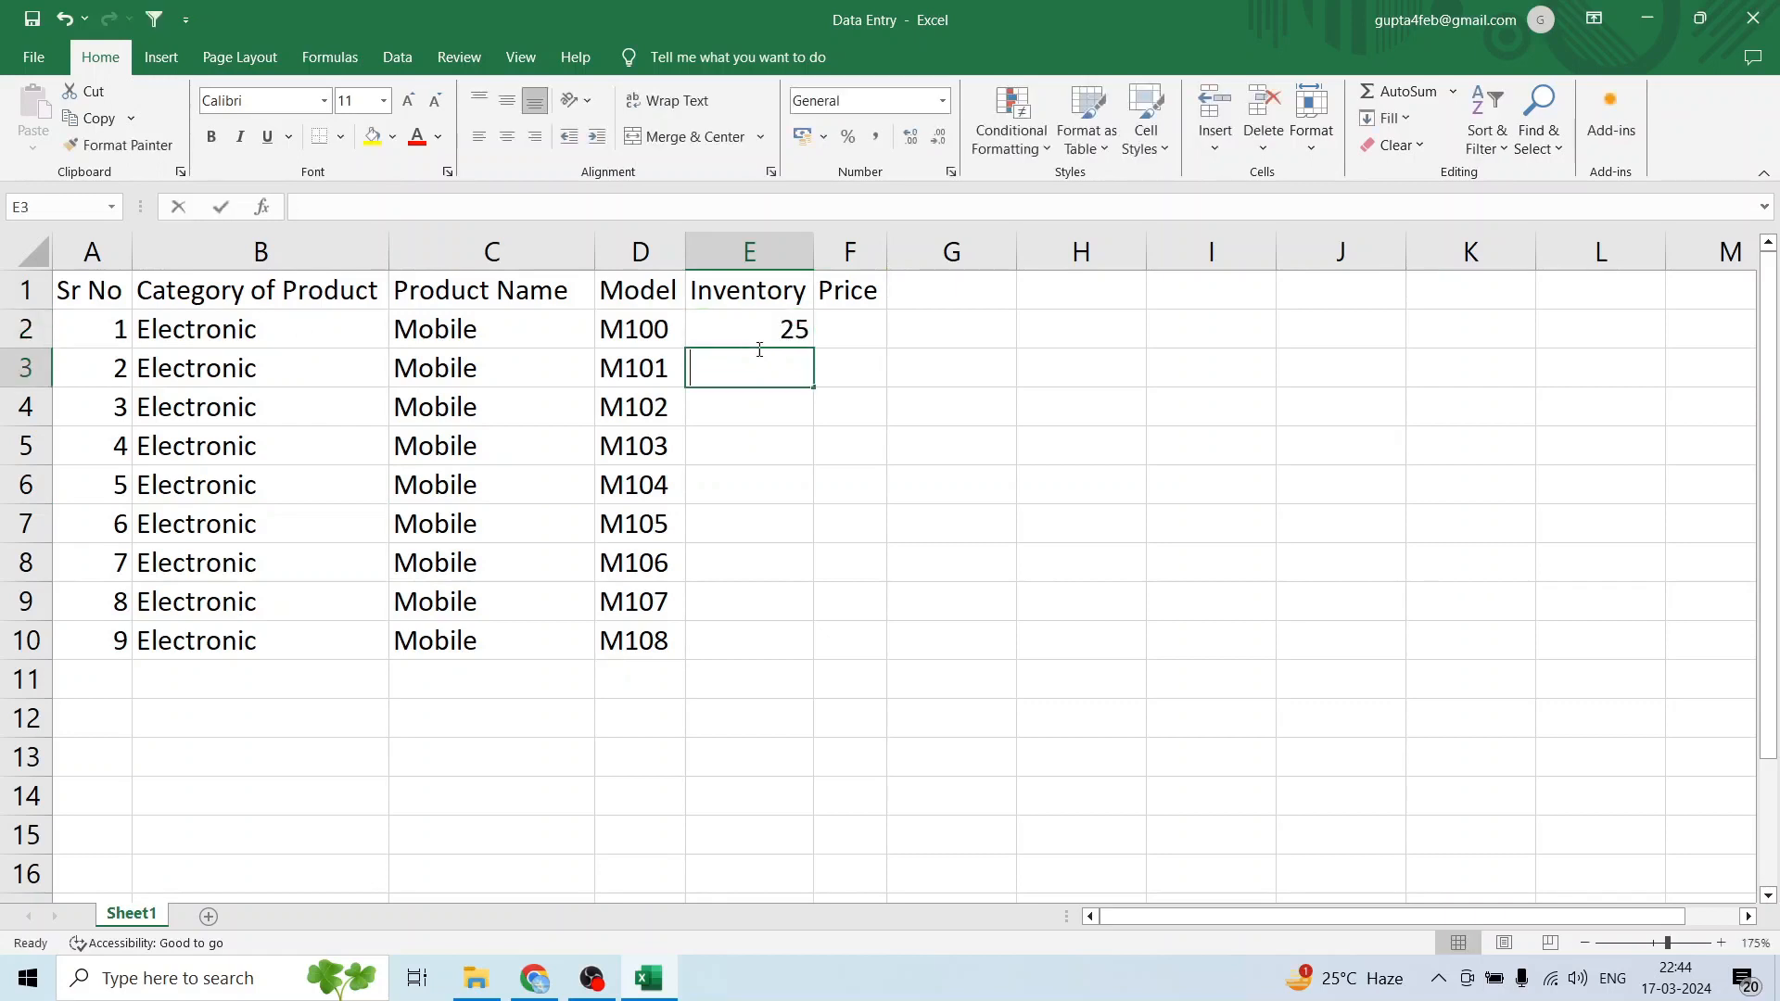
type("30")
key("Return")
type("50")
key("Return")
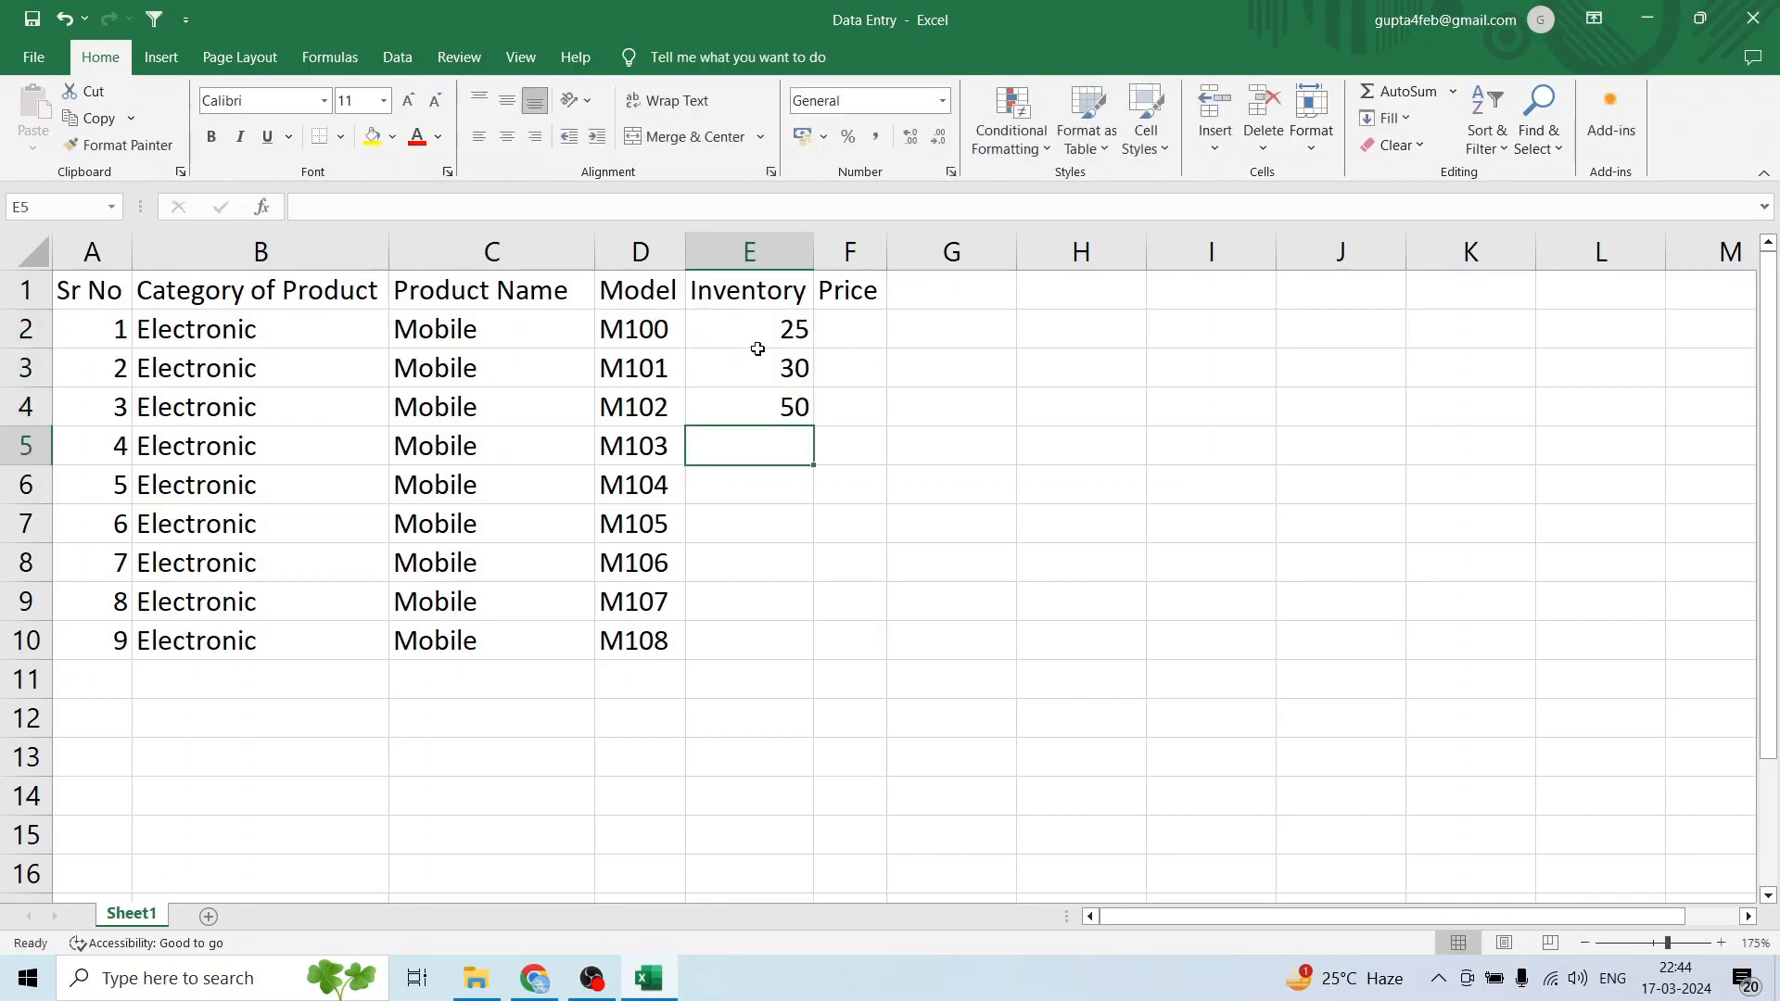
type("50")
key("Return")
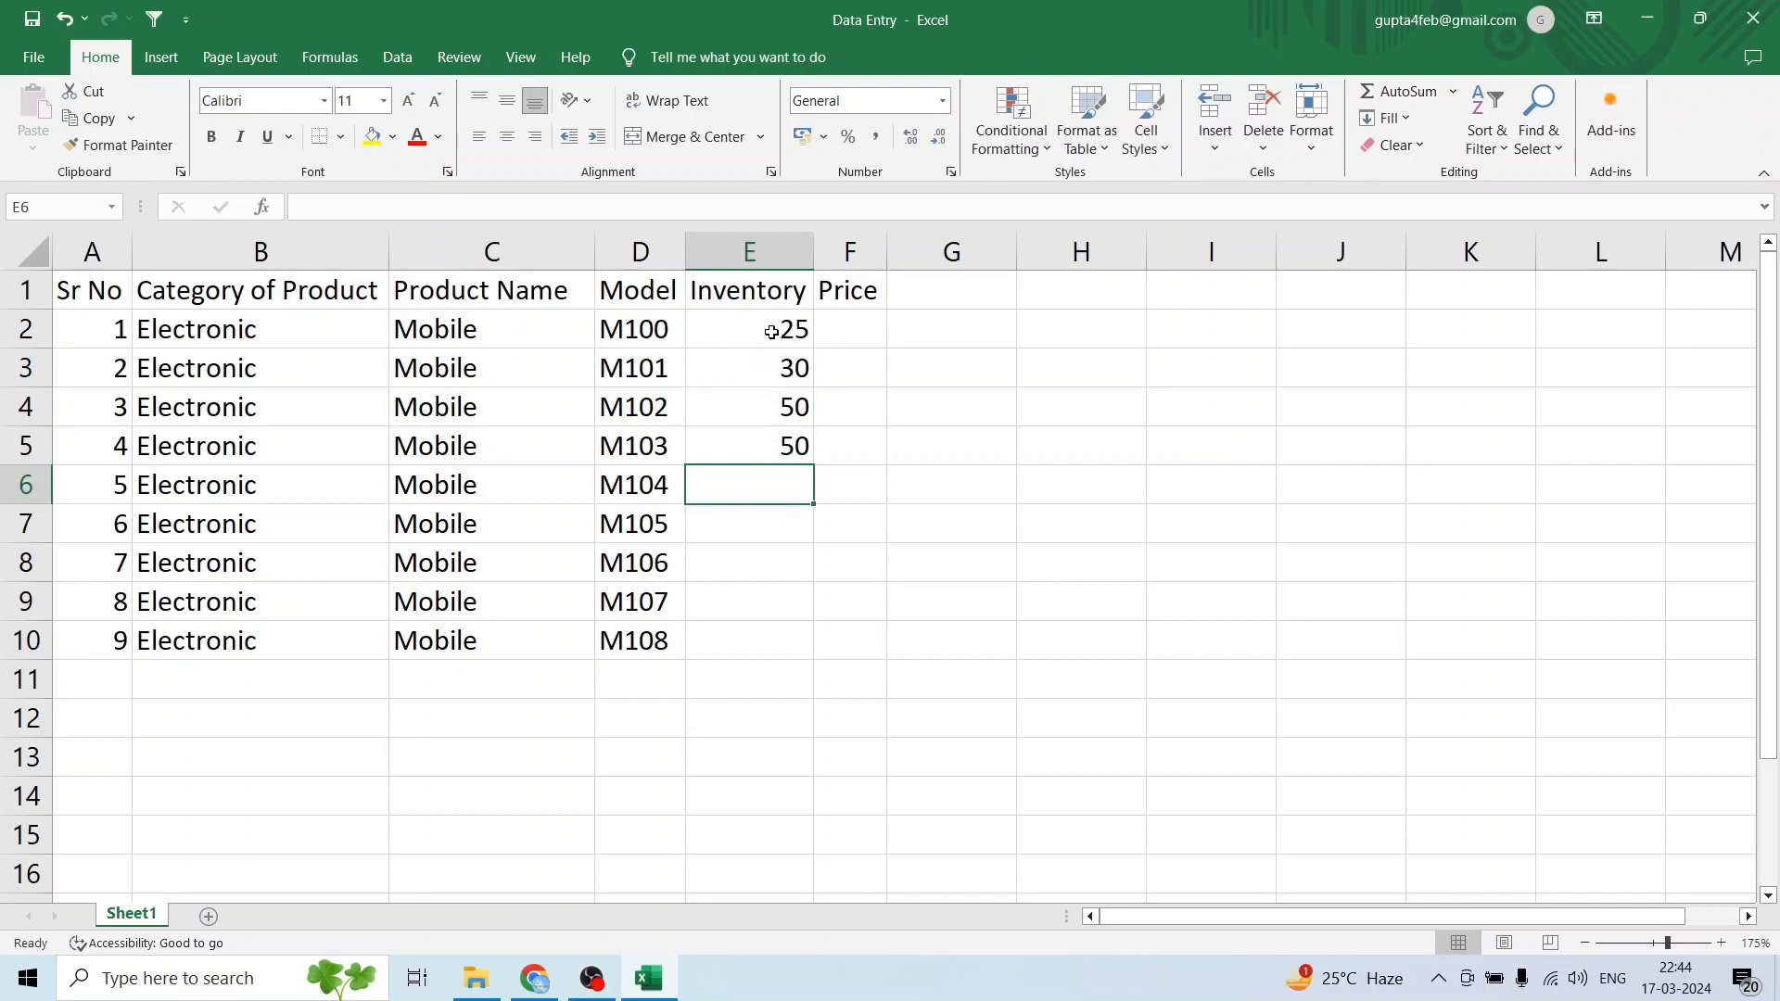
Select range E2:F10 and enter 25, 30, 35, 70, 90, 110, 35, 75 and 25 down E2 to E10 under Inventory.
left_click_drag(761, 325, 835, 631)
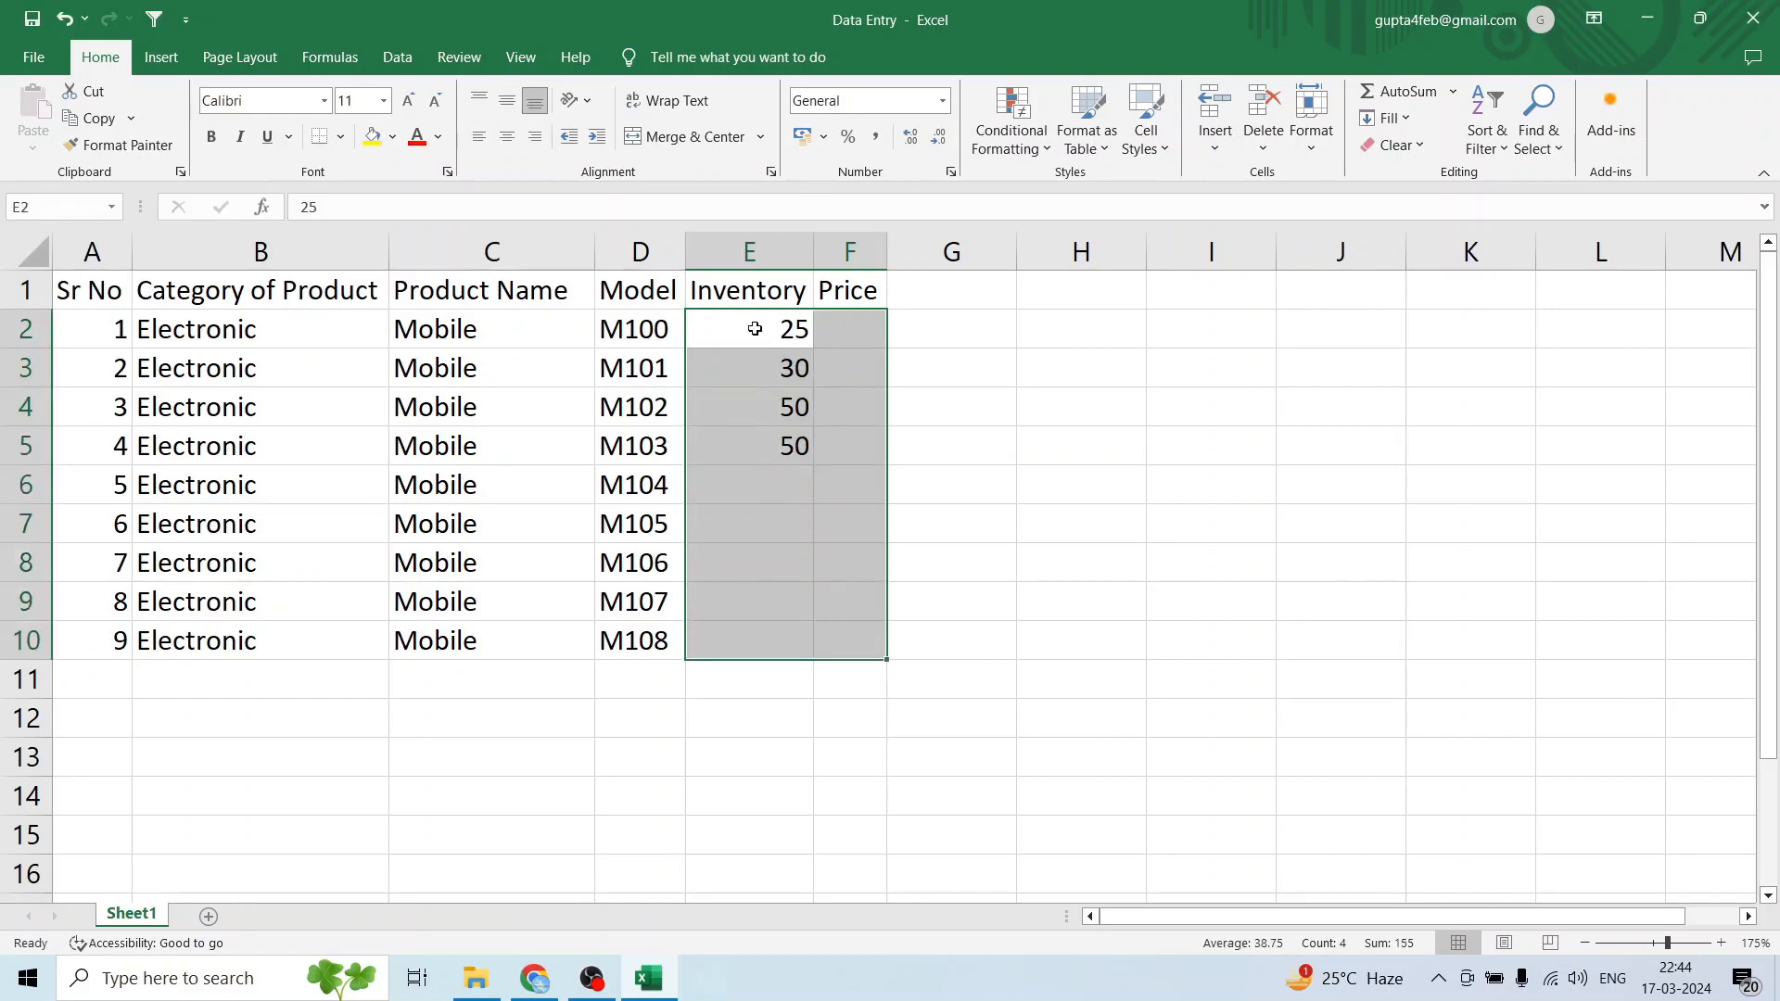
type("25")
key("Return")
type("30")
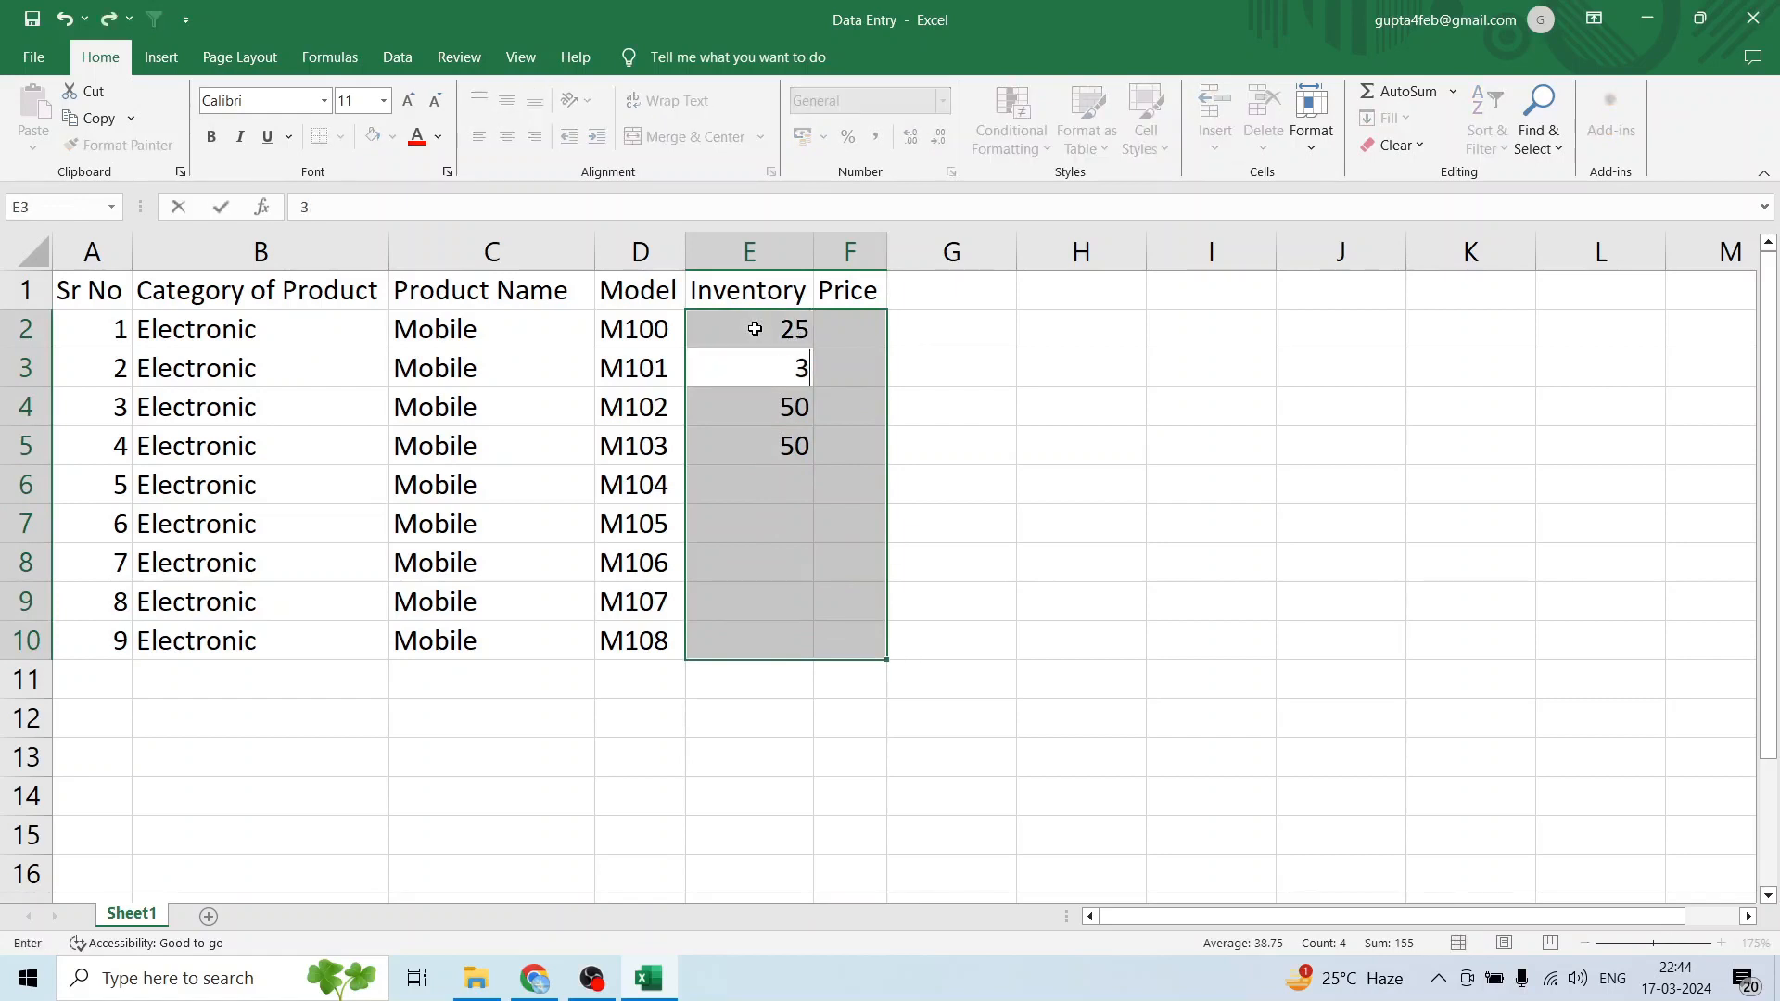
key("Return")
type("35")
key("Return")
type("70")
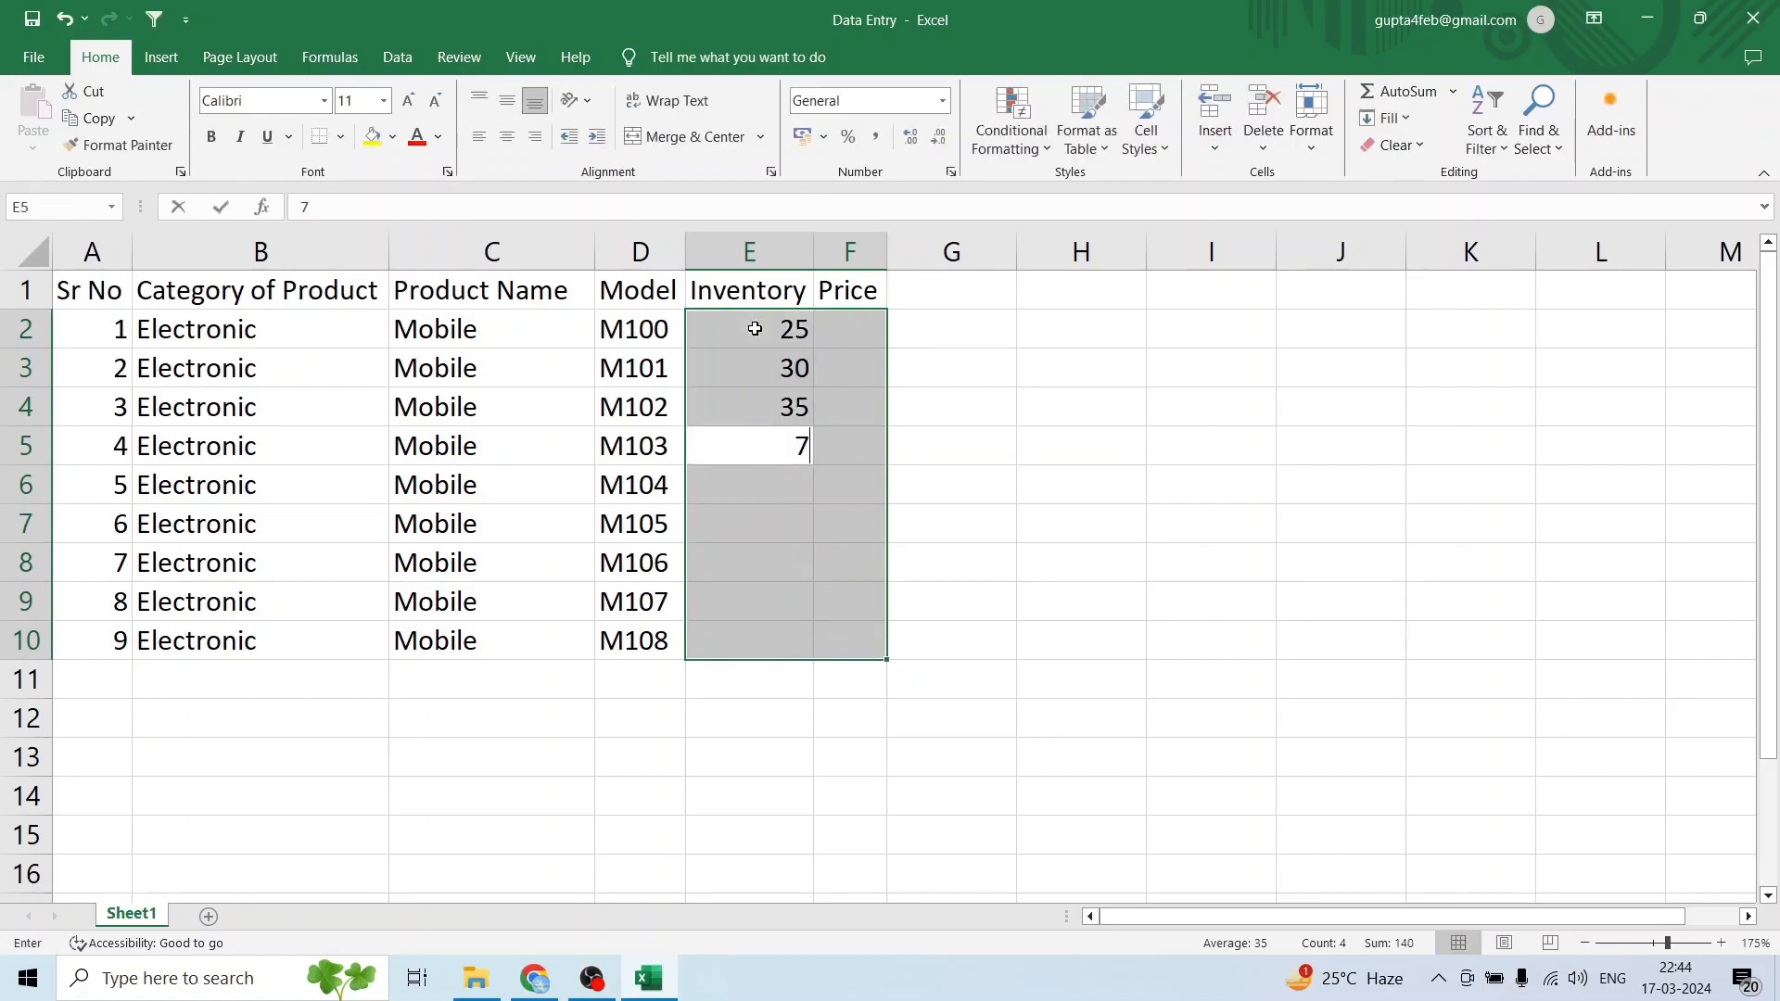
key("Return")
type("90")
key("Return")
type("110")
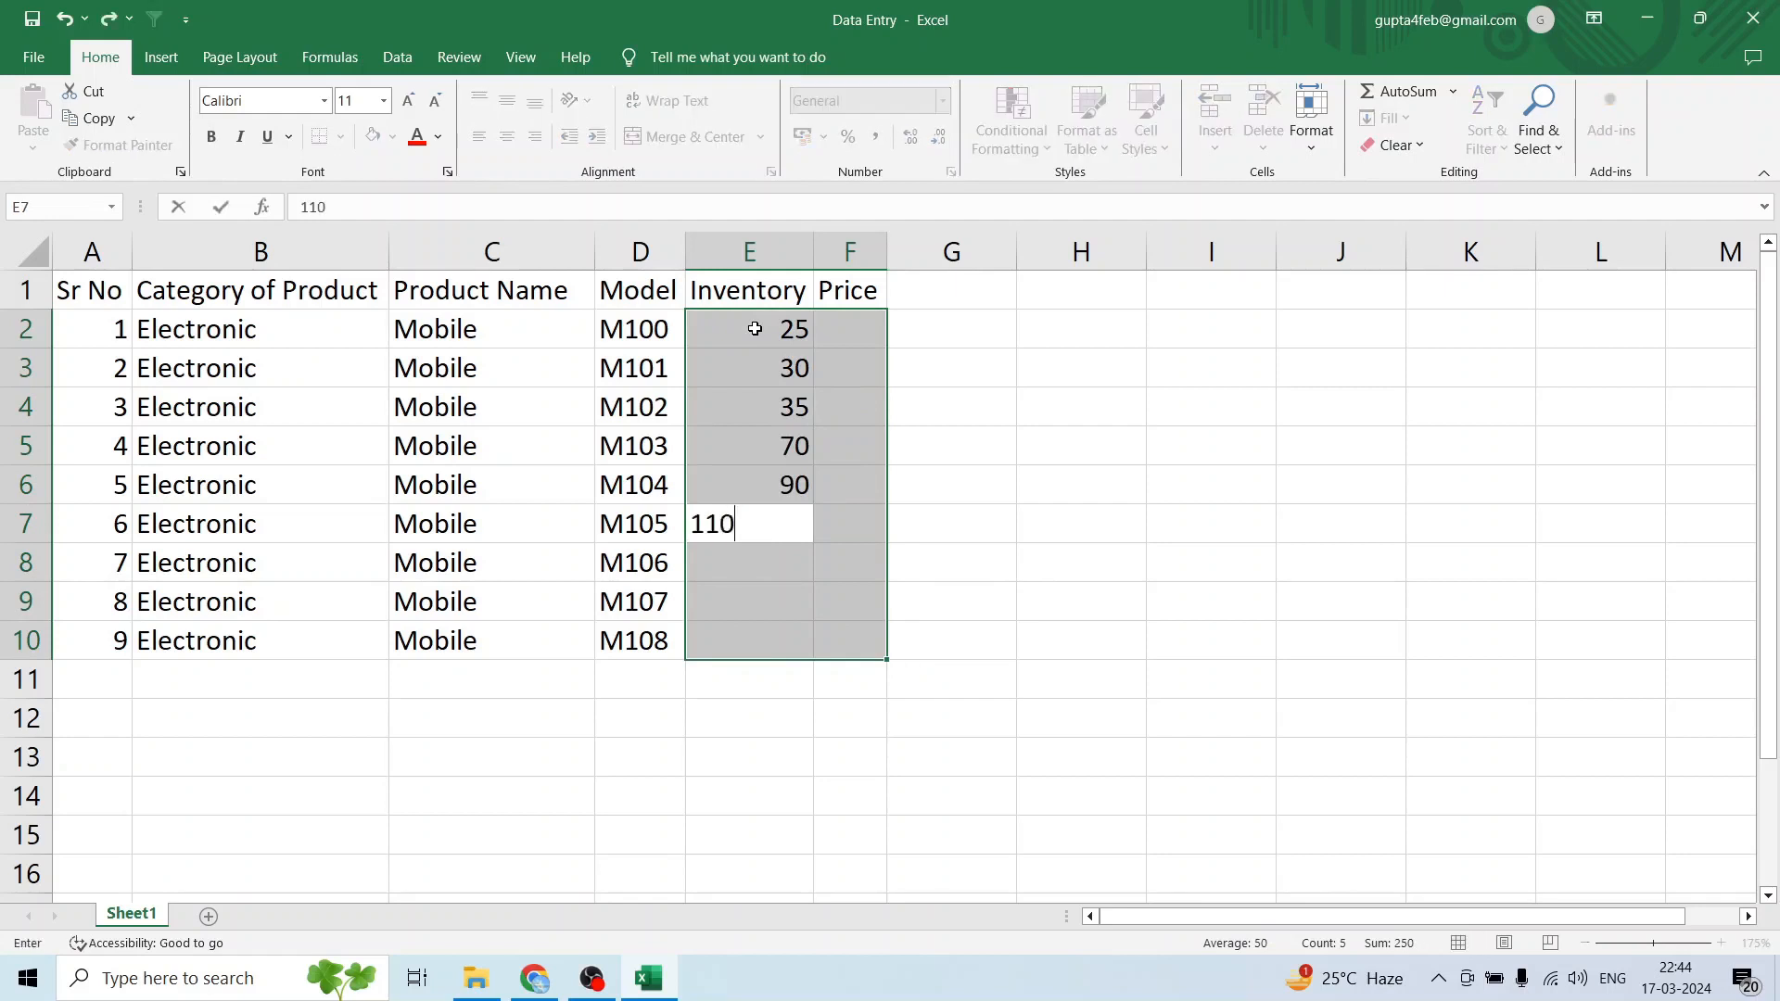
key("Return")
type("35")
key("Return")
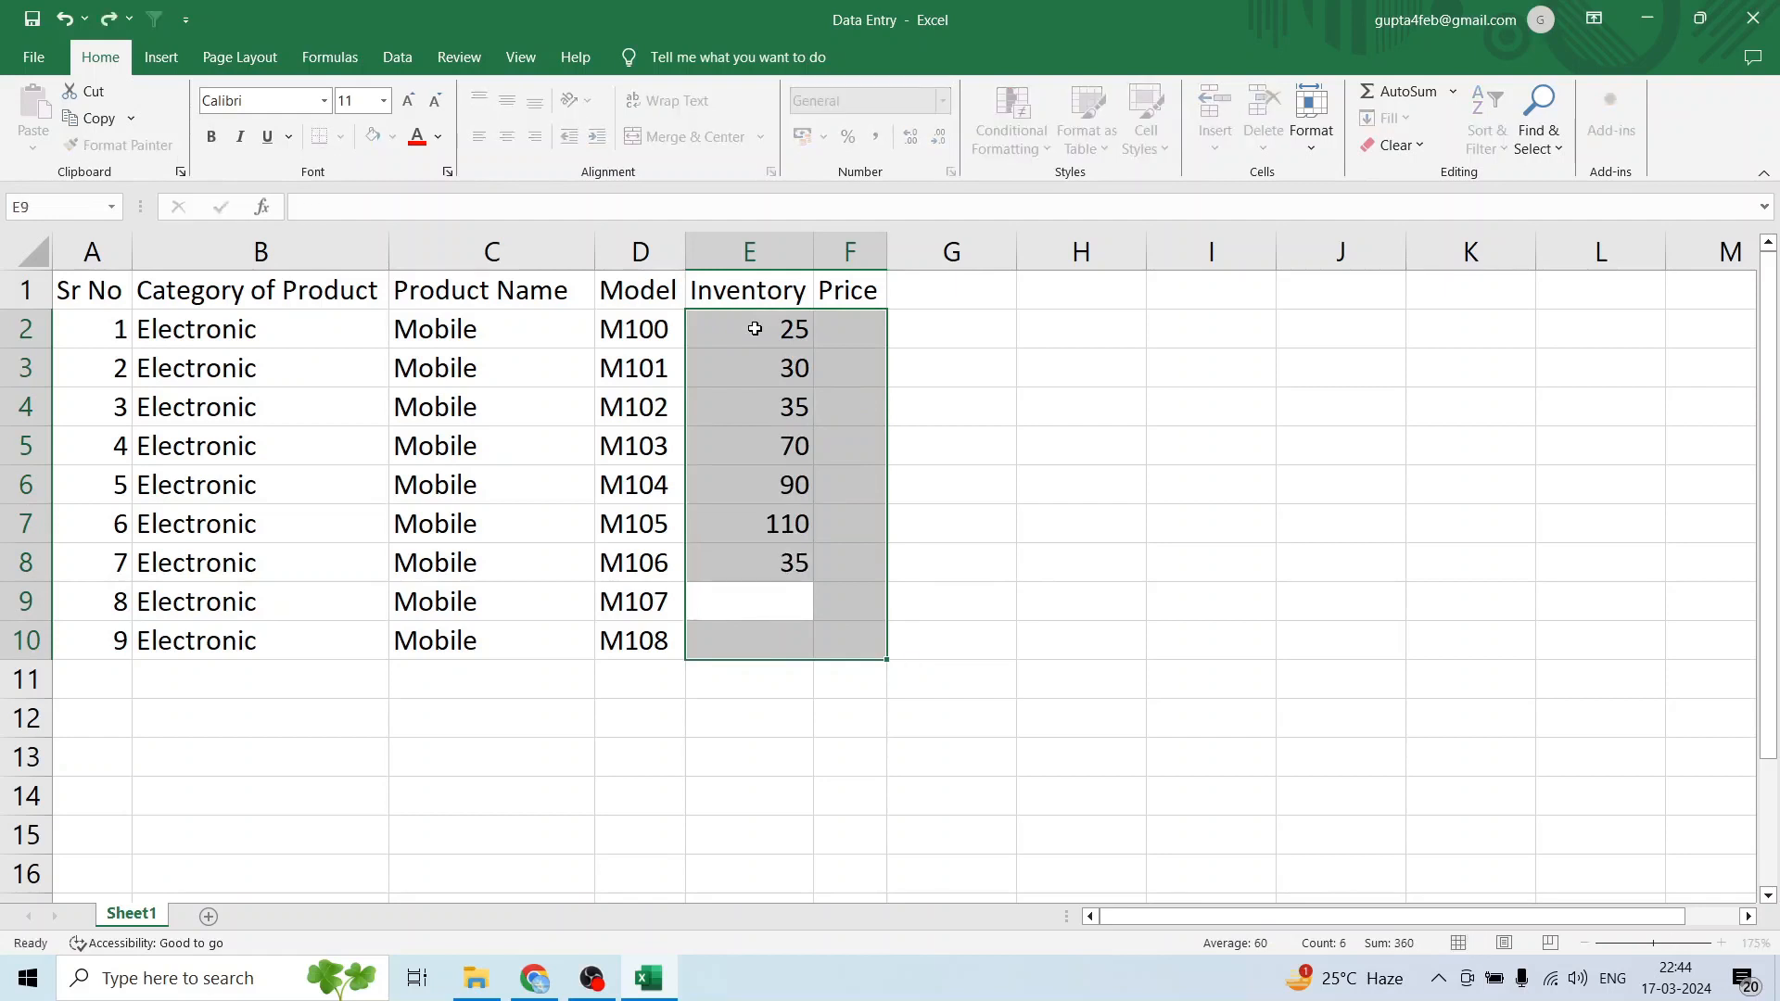
type("75")
key("Return")
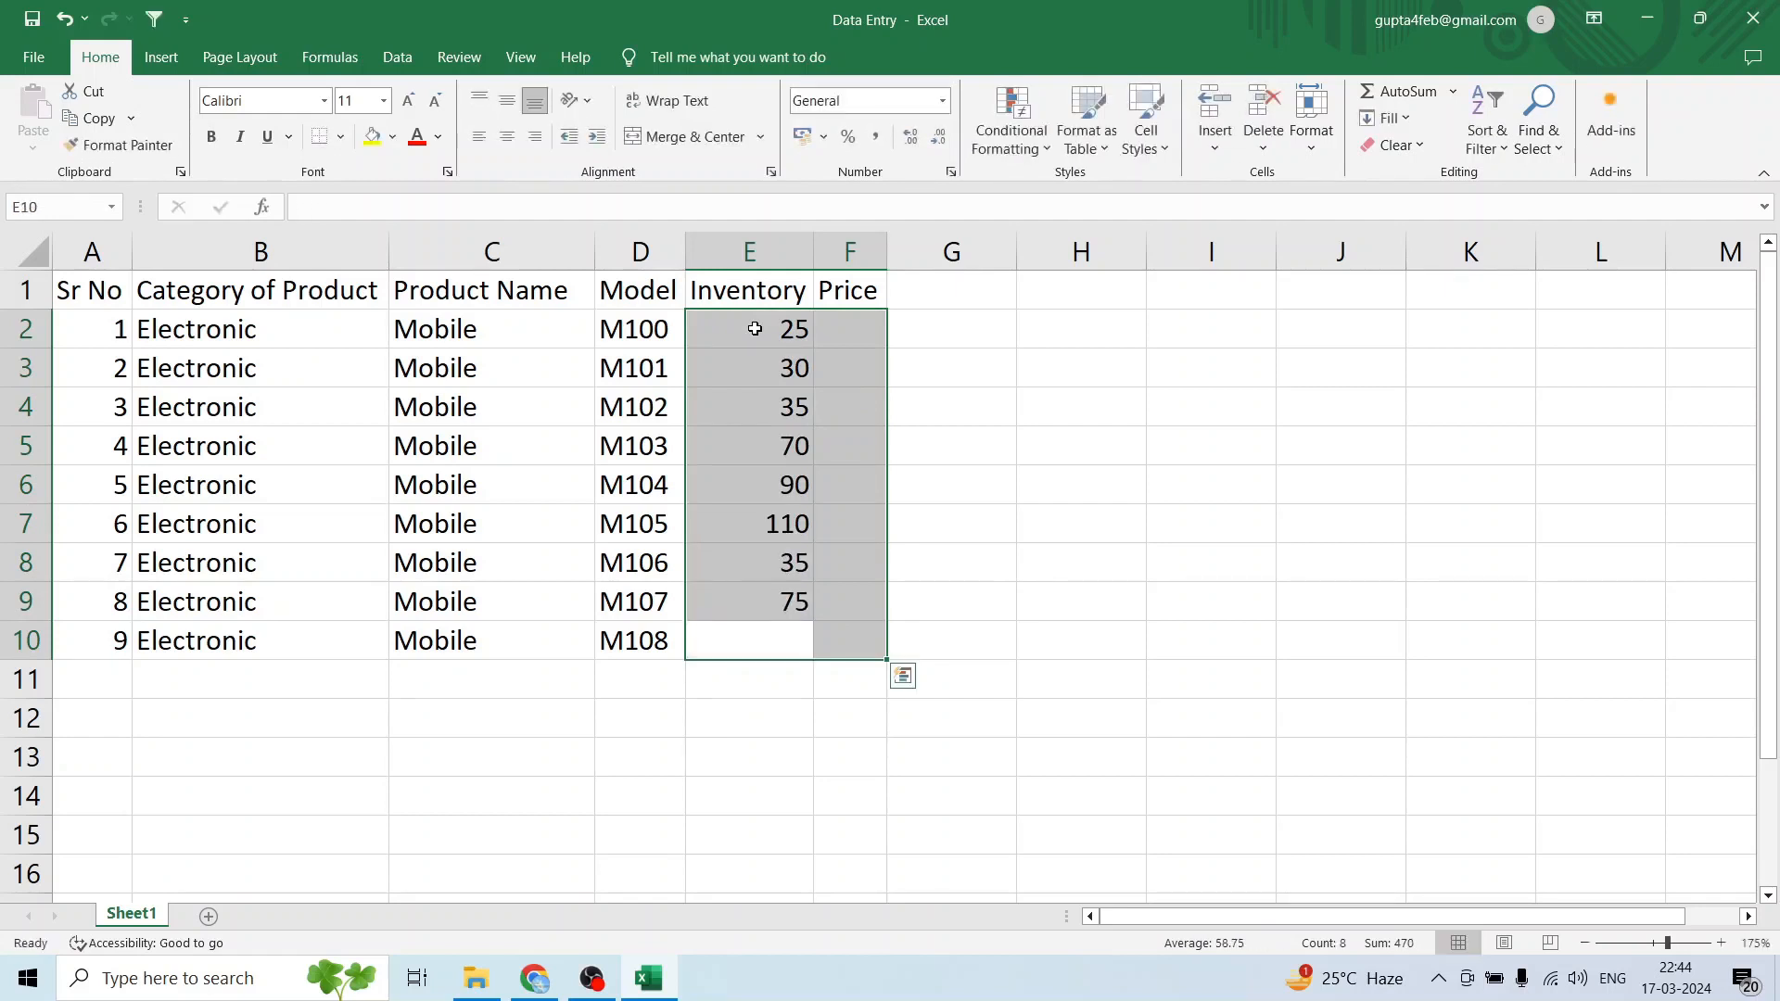
type("25")
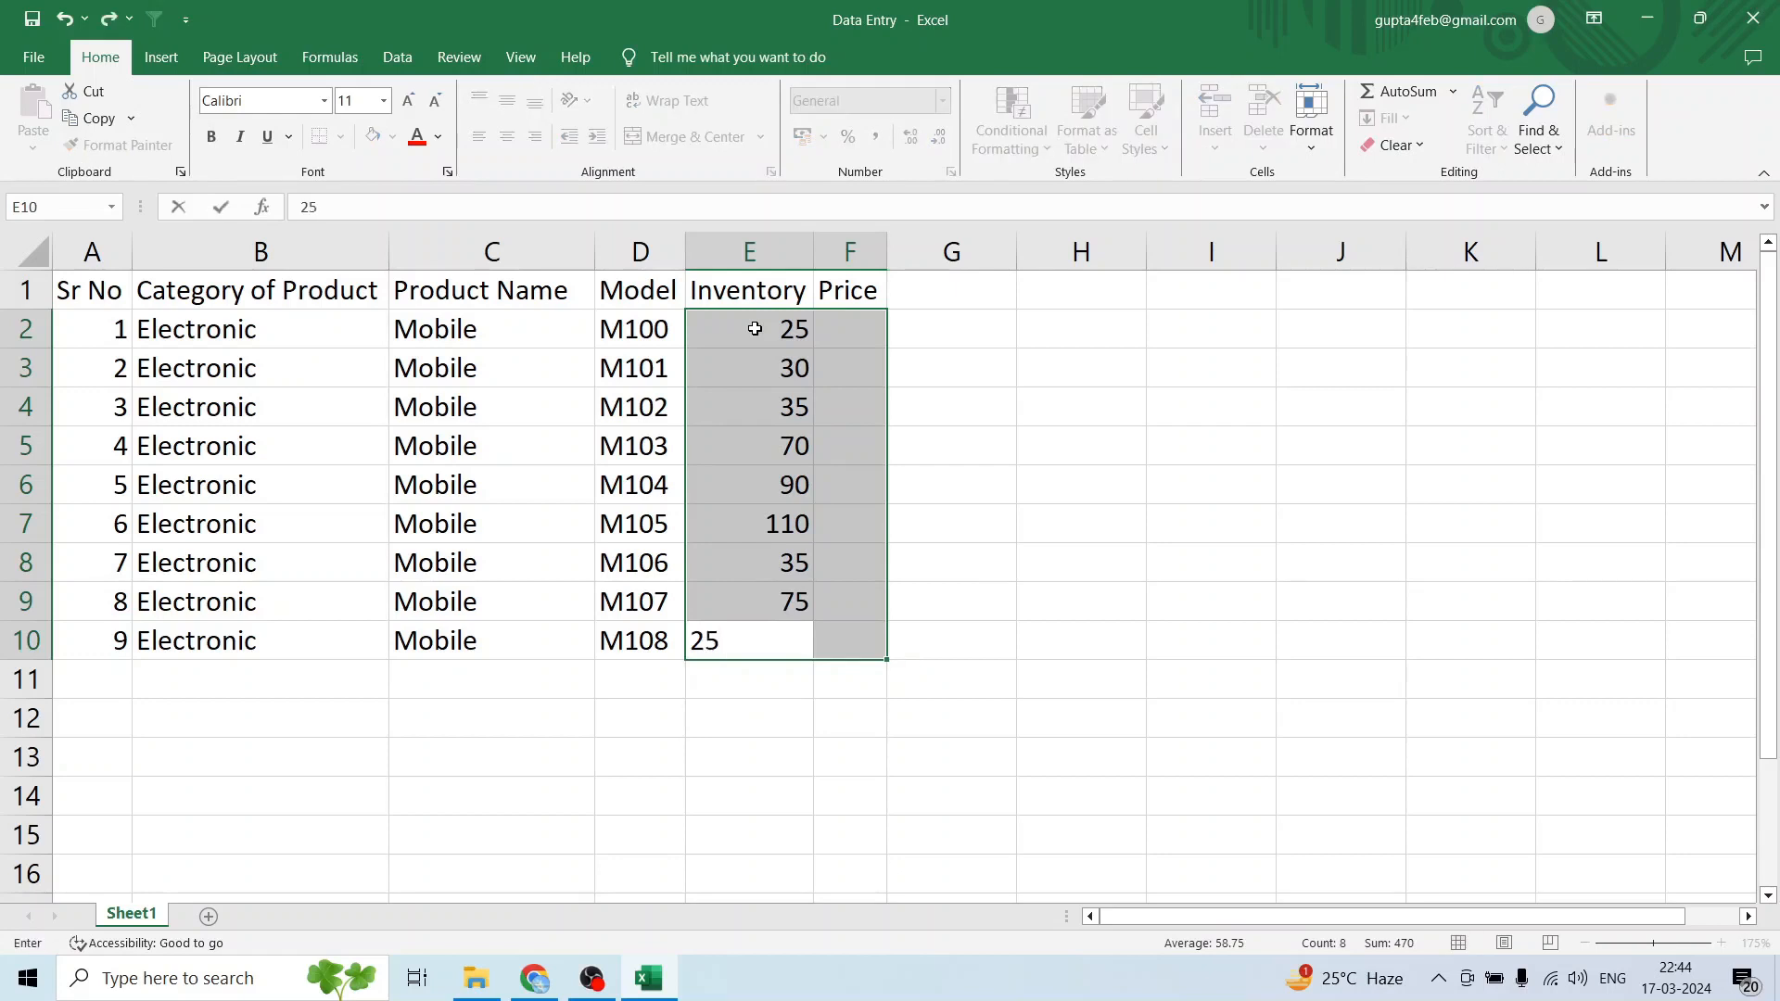
key("Return")
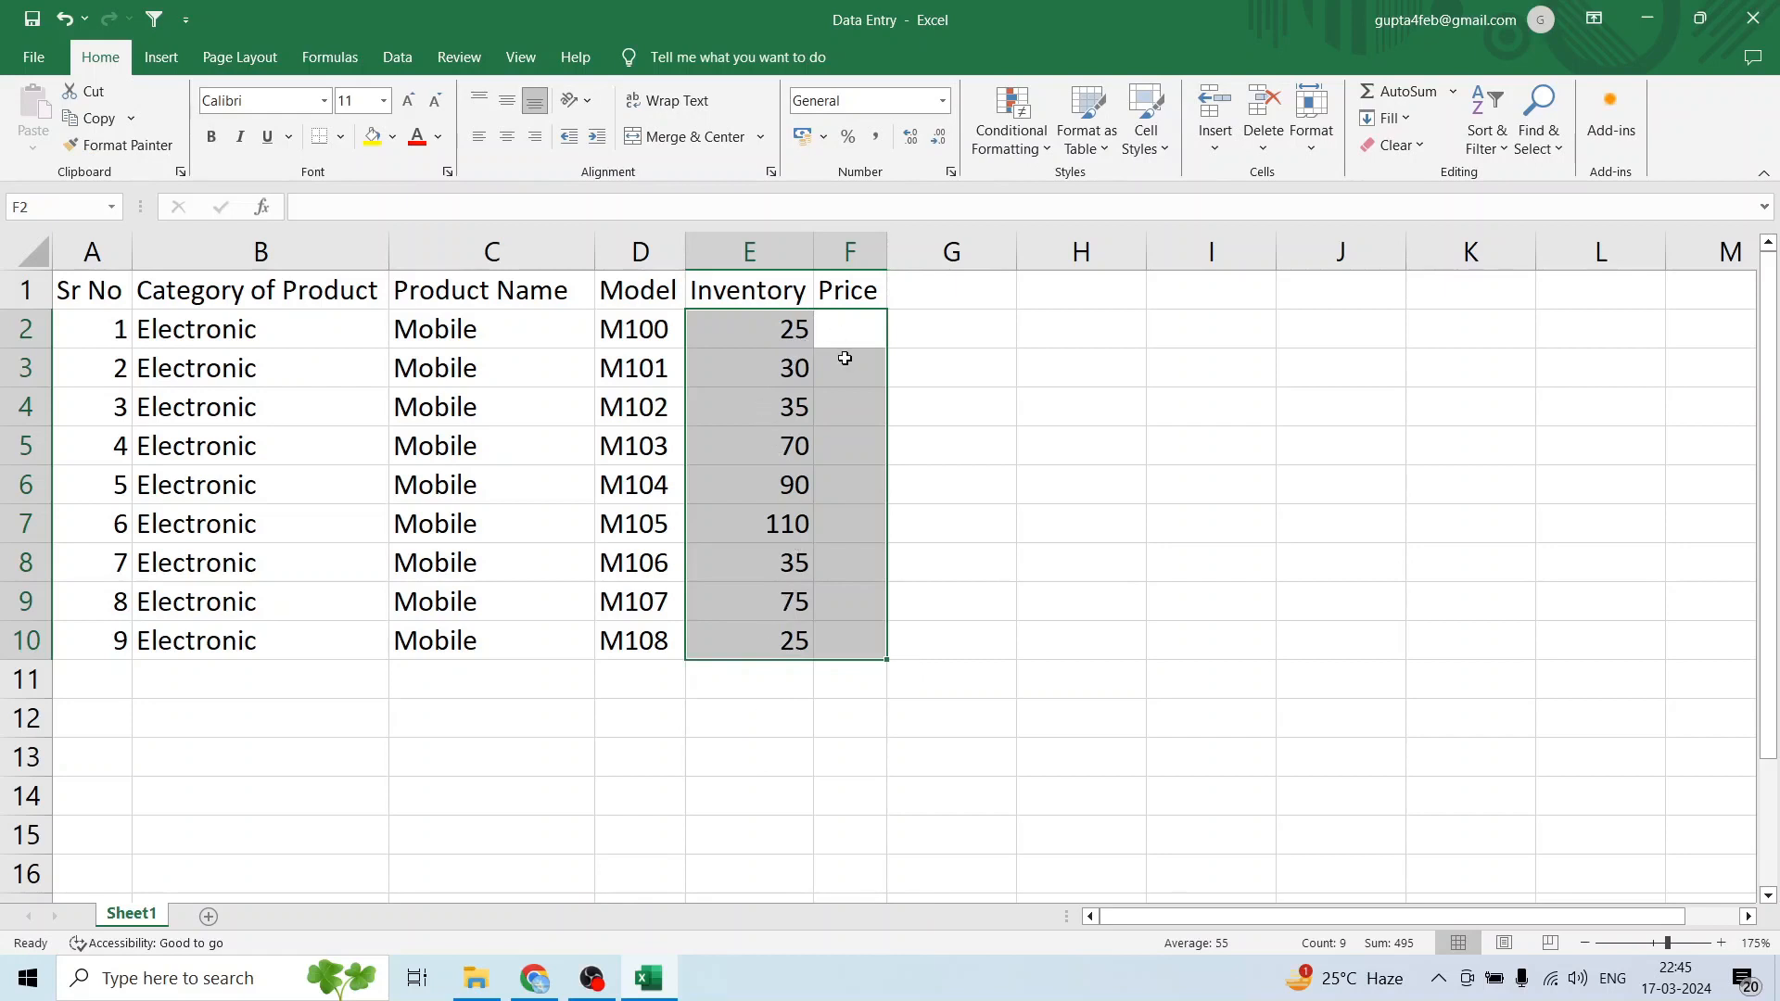
Re-enter 25 in cell E10 without a range selected and move cell by cell back up to F2 under Price.
left_click(780, 644)
type("25")
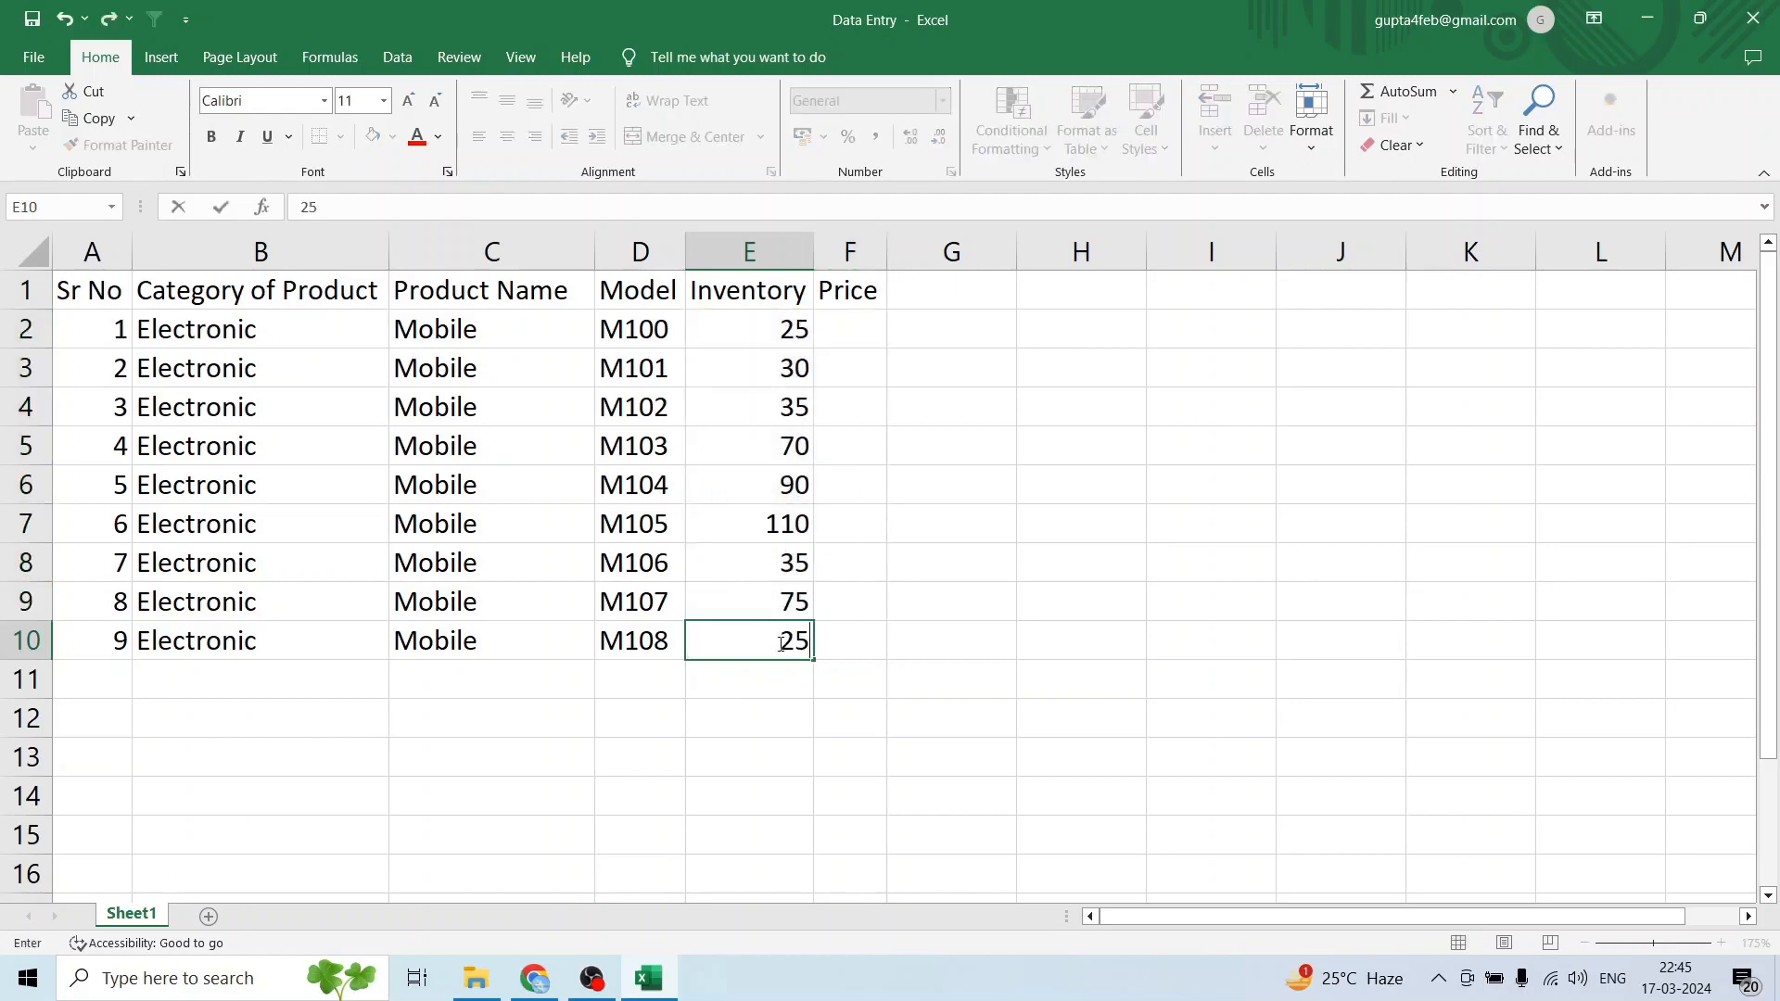
key("Return")
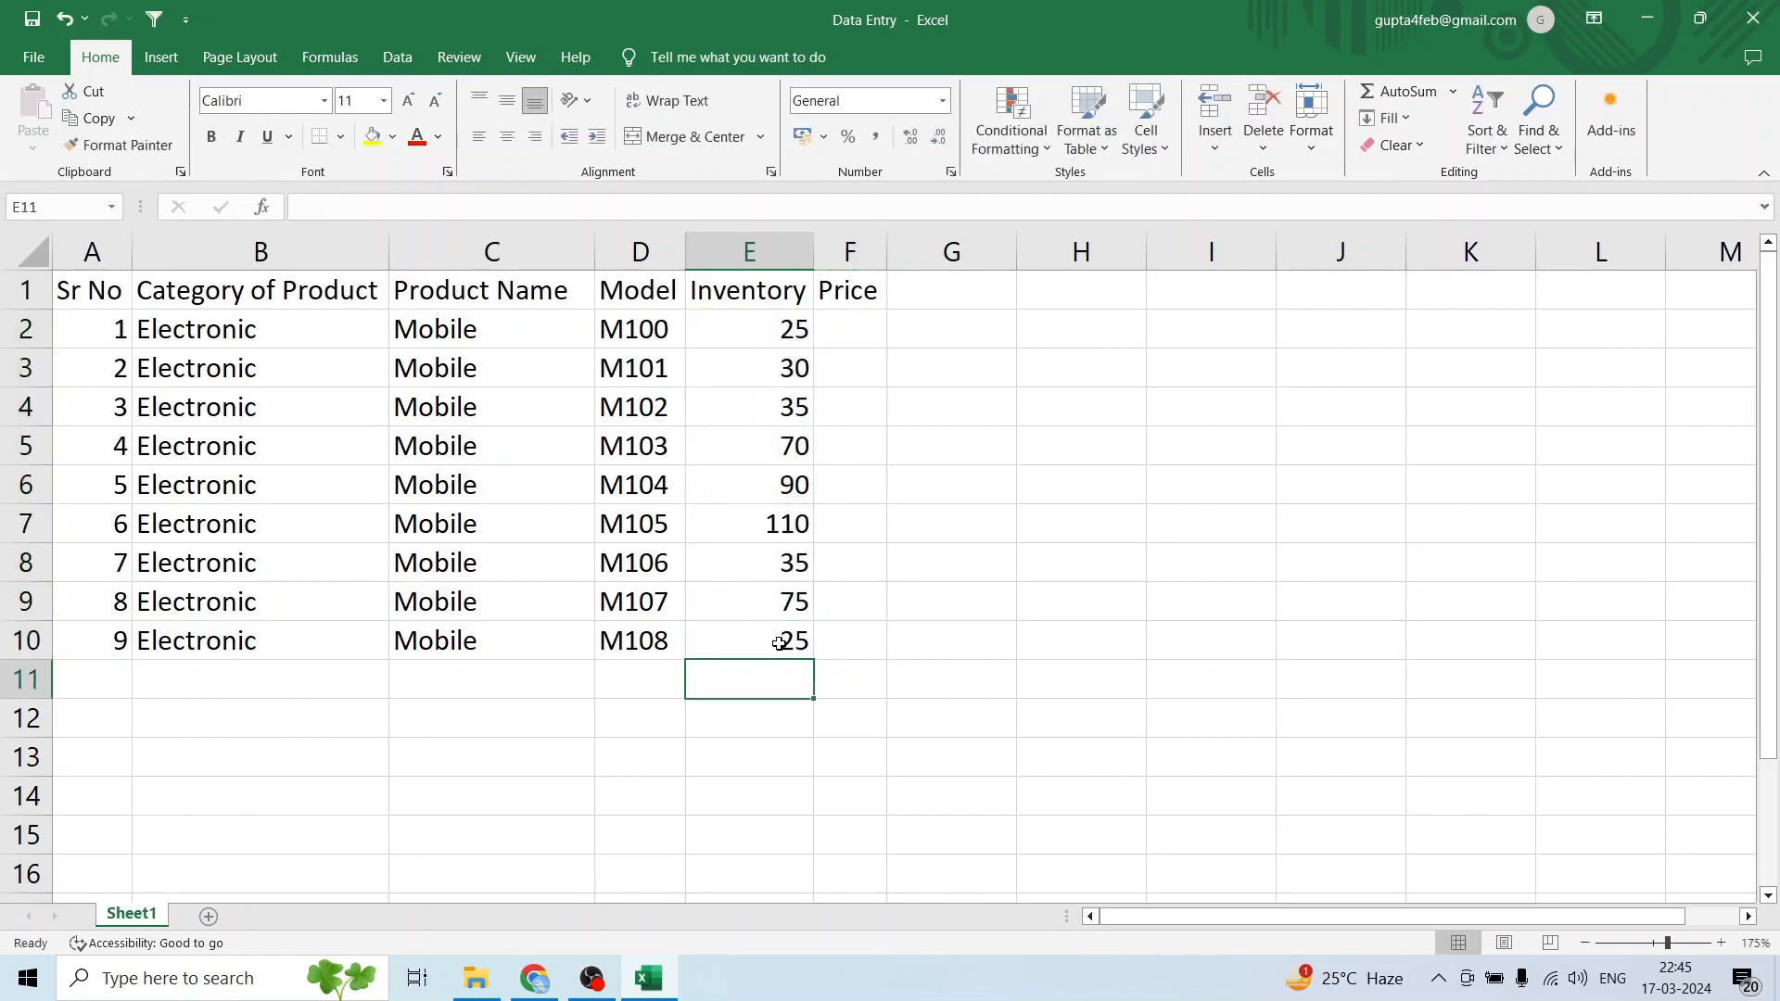
key("Right")
key("Up")
key("Up")
key("Up")
key("Up")
key("Up")
key("Up")
key("Up")
key("Up")
key("Up")
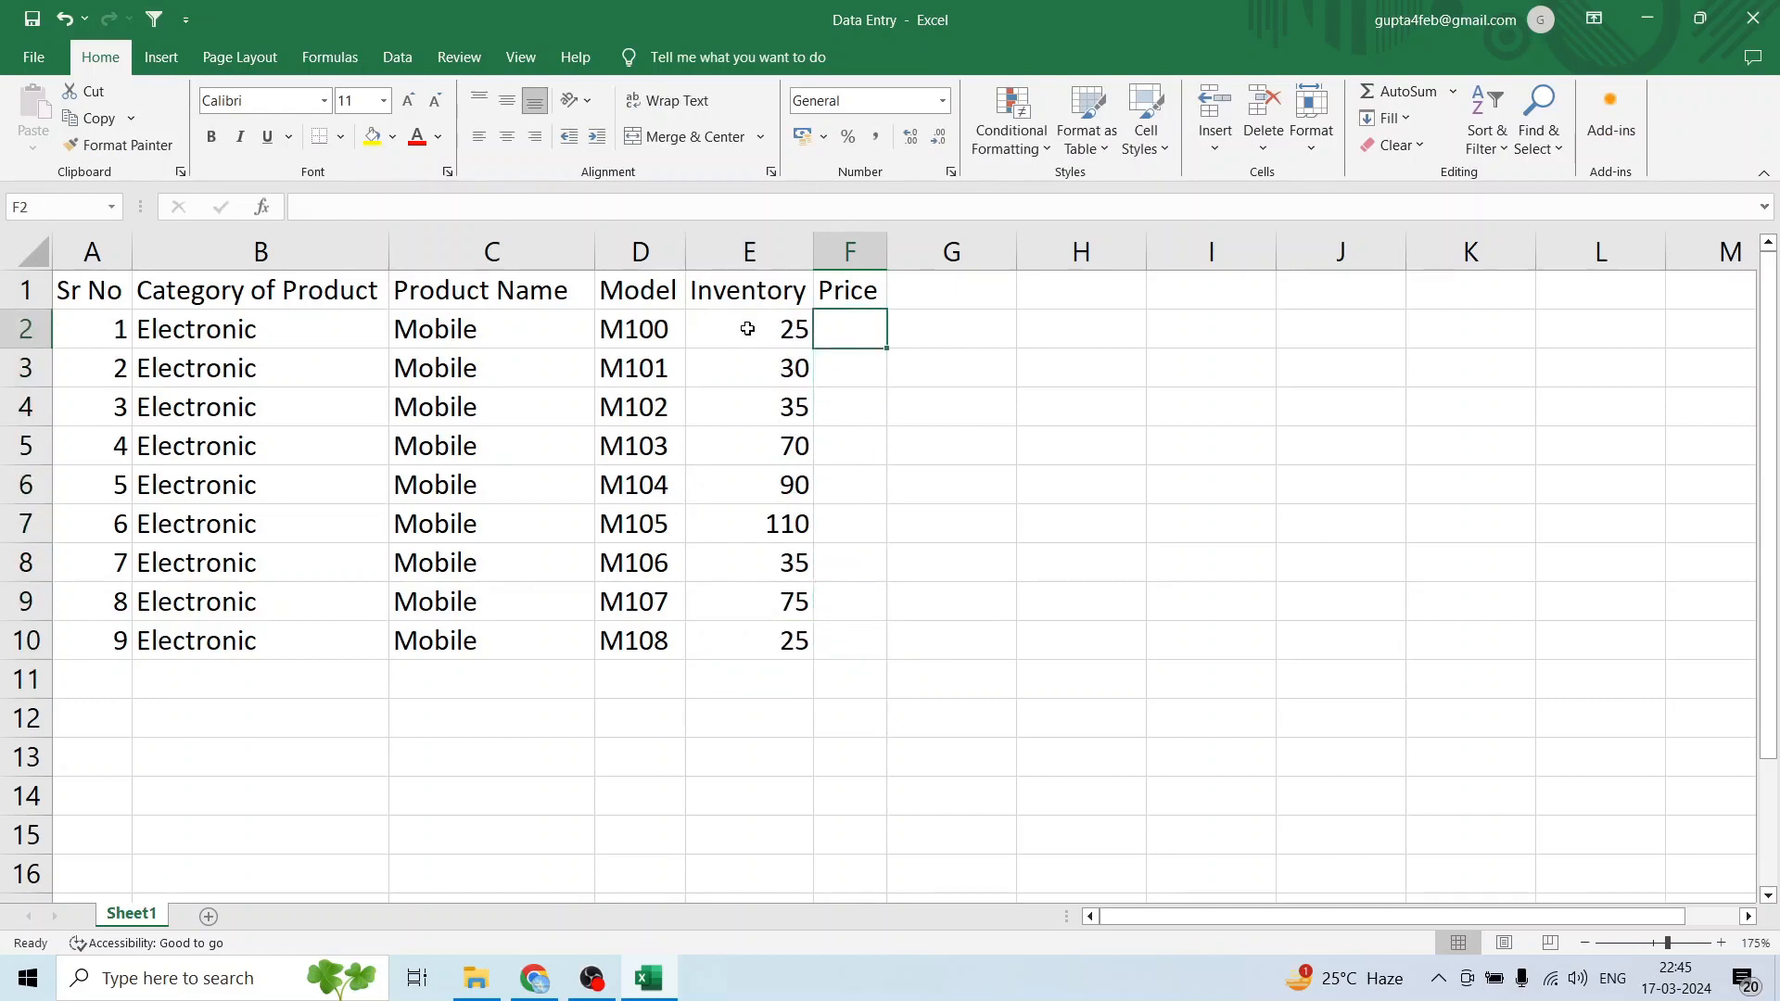
Select the Price cells F2 to F10 and enter 10000 in F2.
left_click_drag(751, 327, 859, 639)
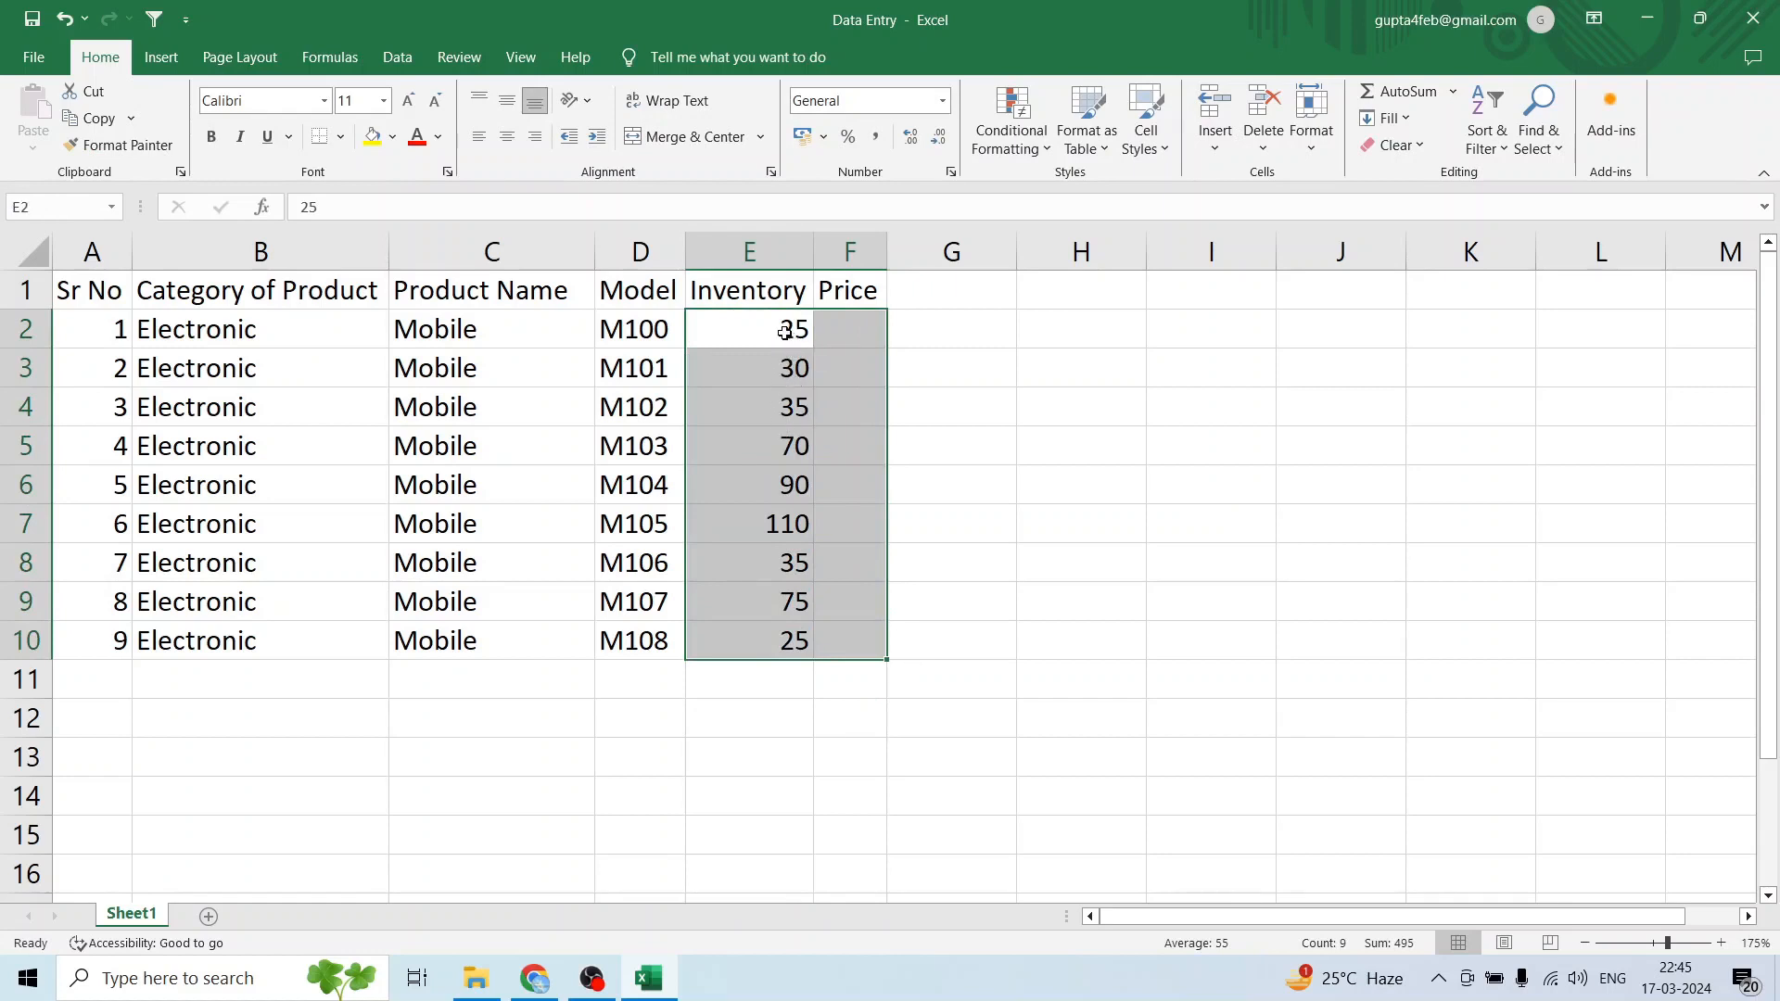
left_click(833, 328)
left_click_drag(839, 331, 840, 629)
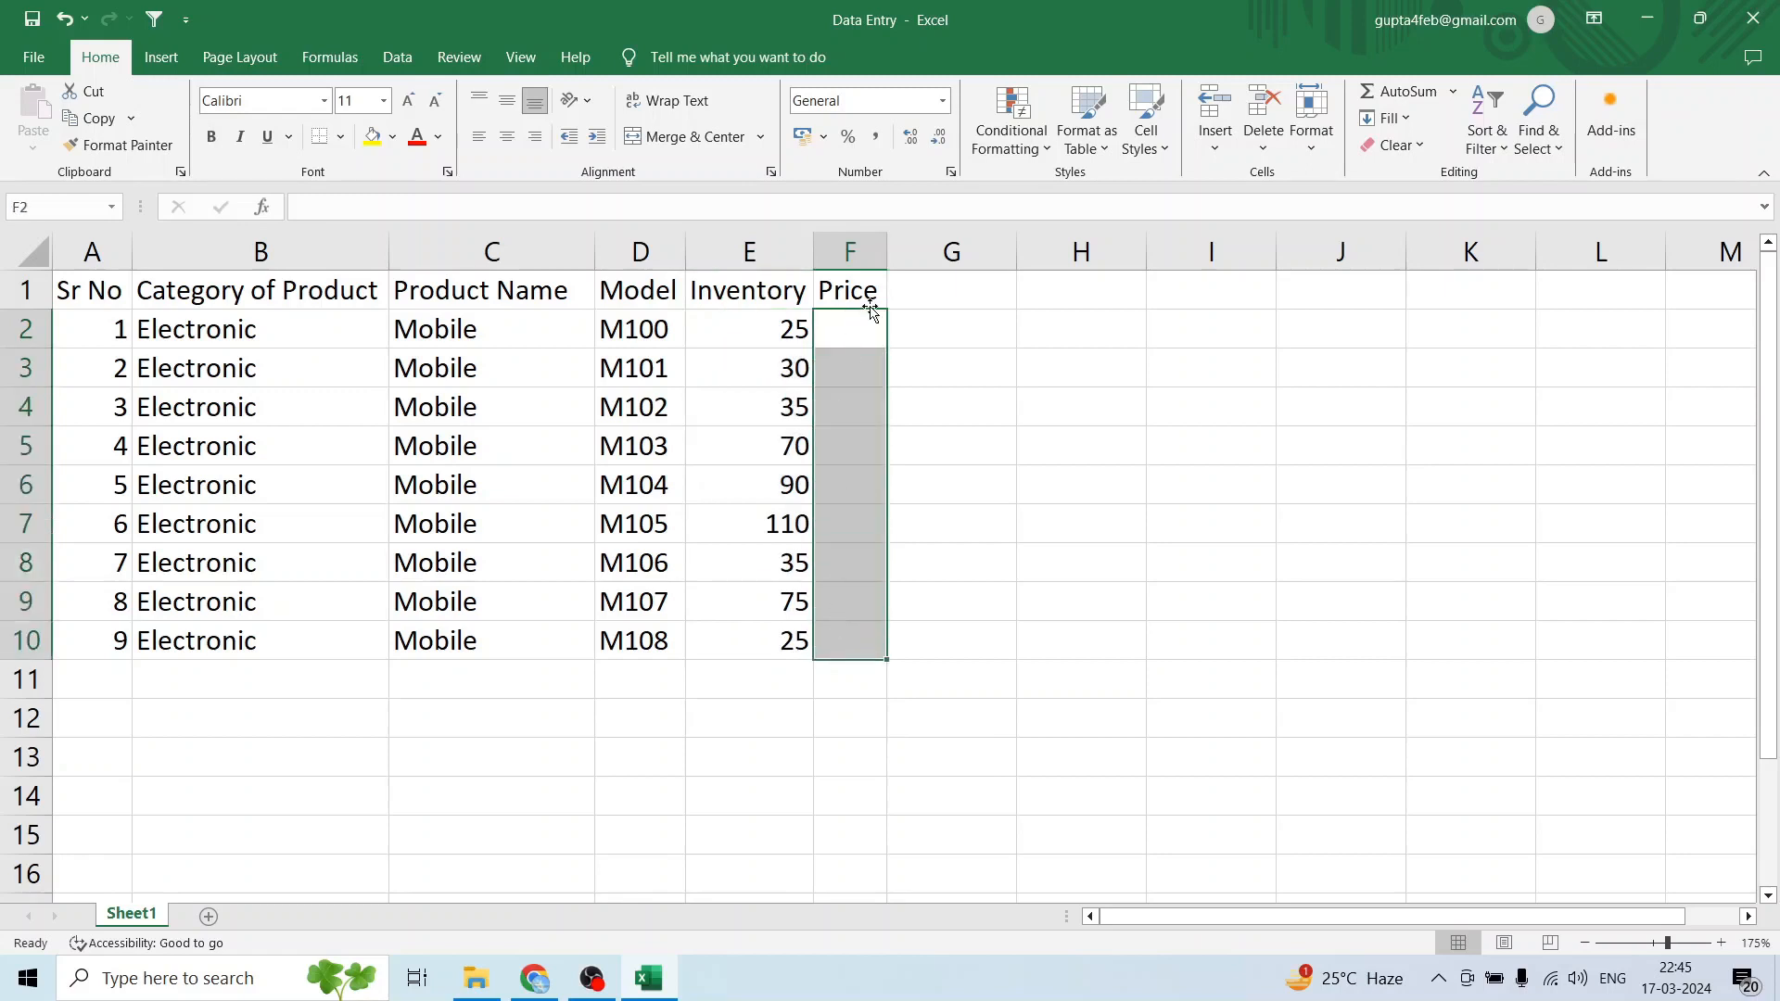
type("1000")
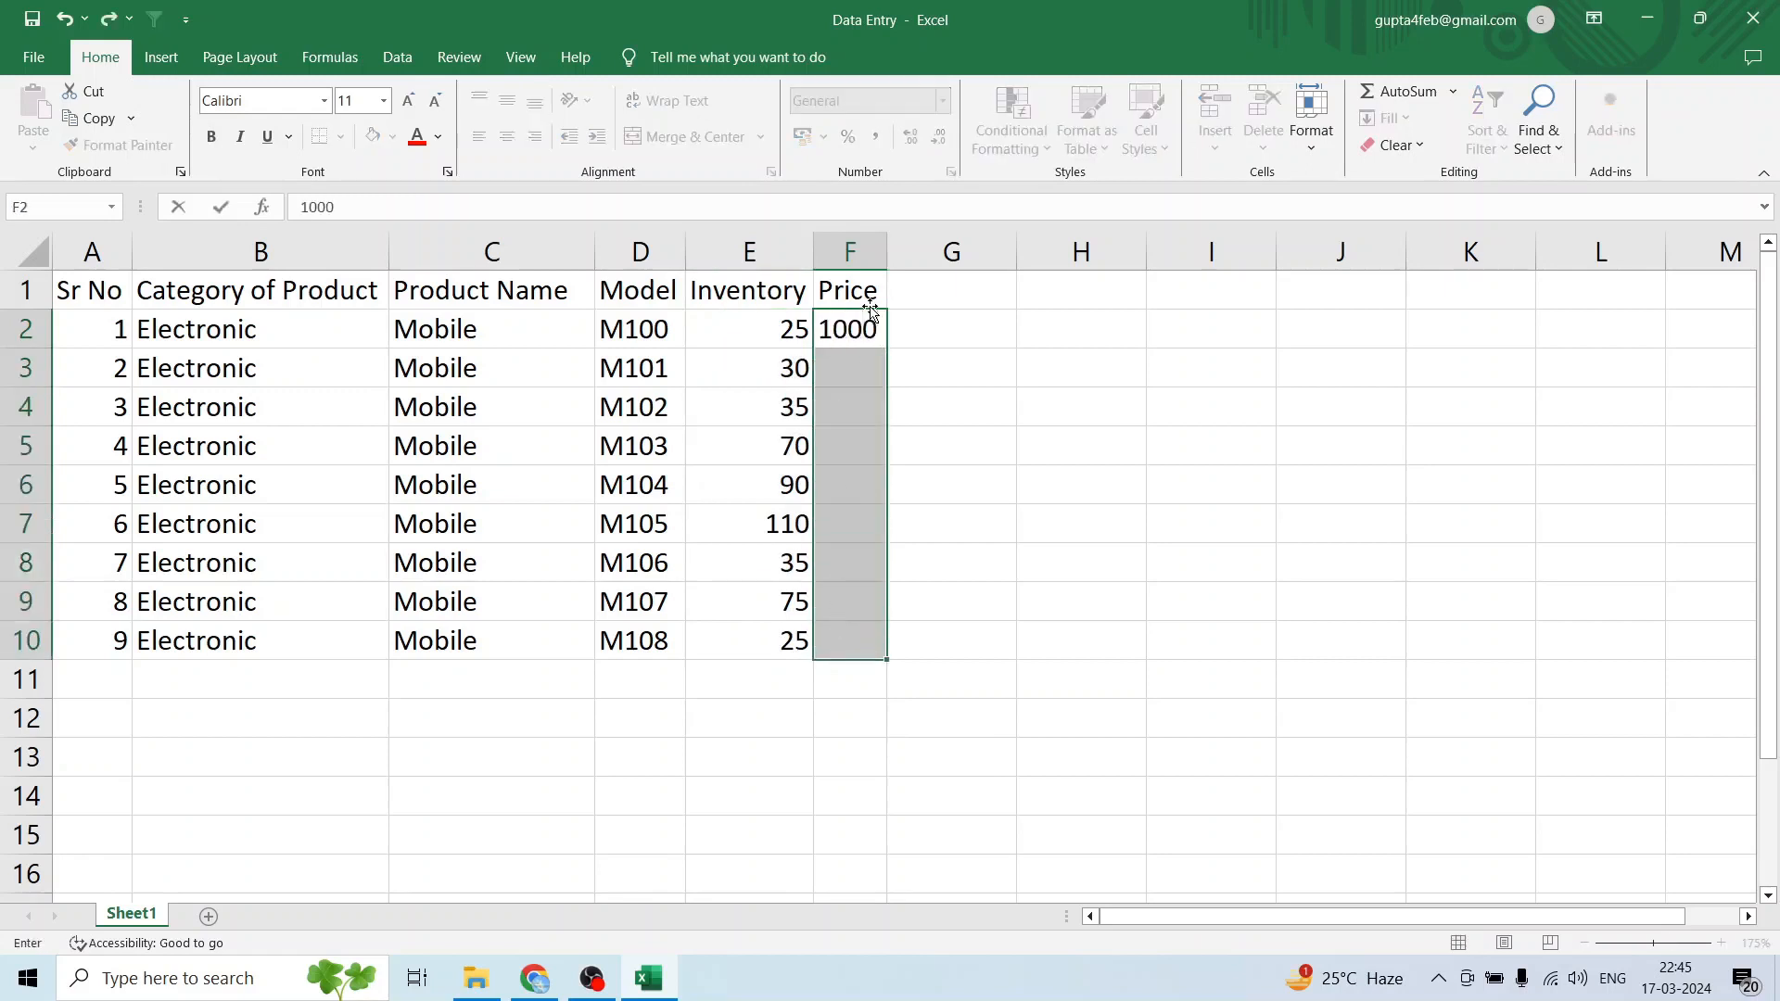
type("0")
key("Return")
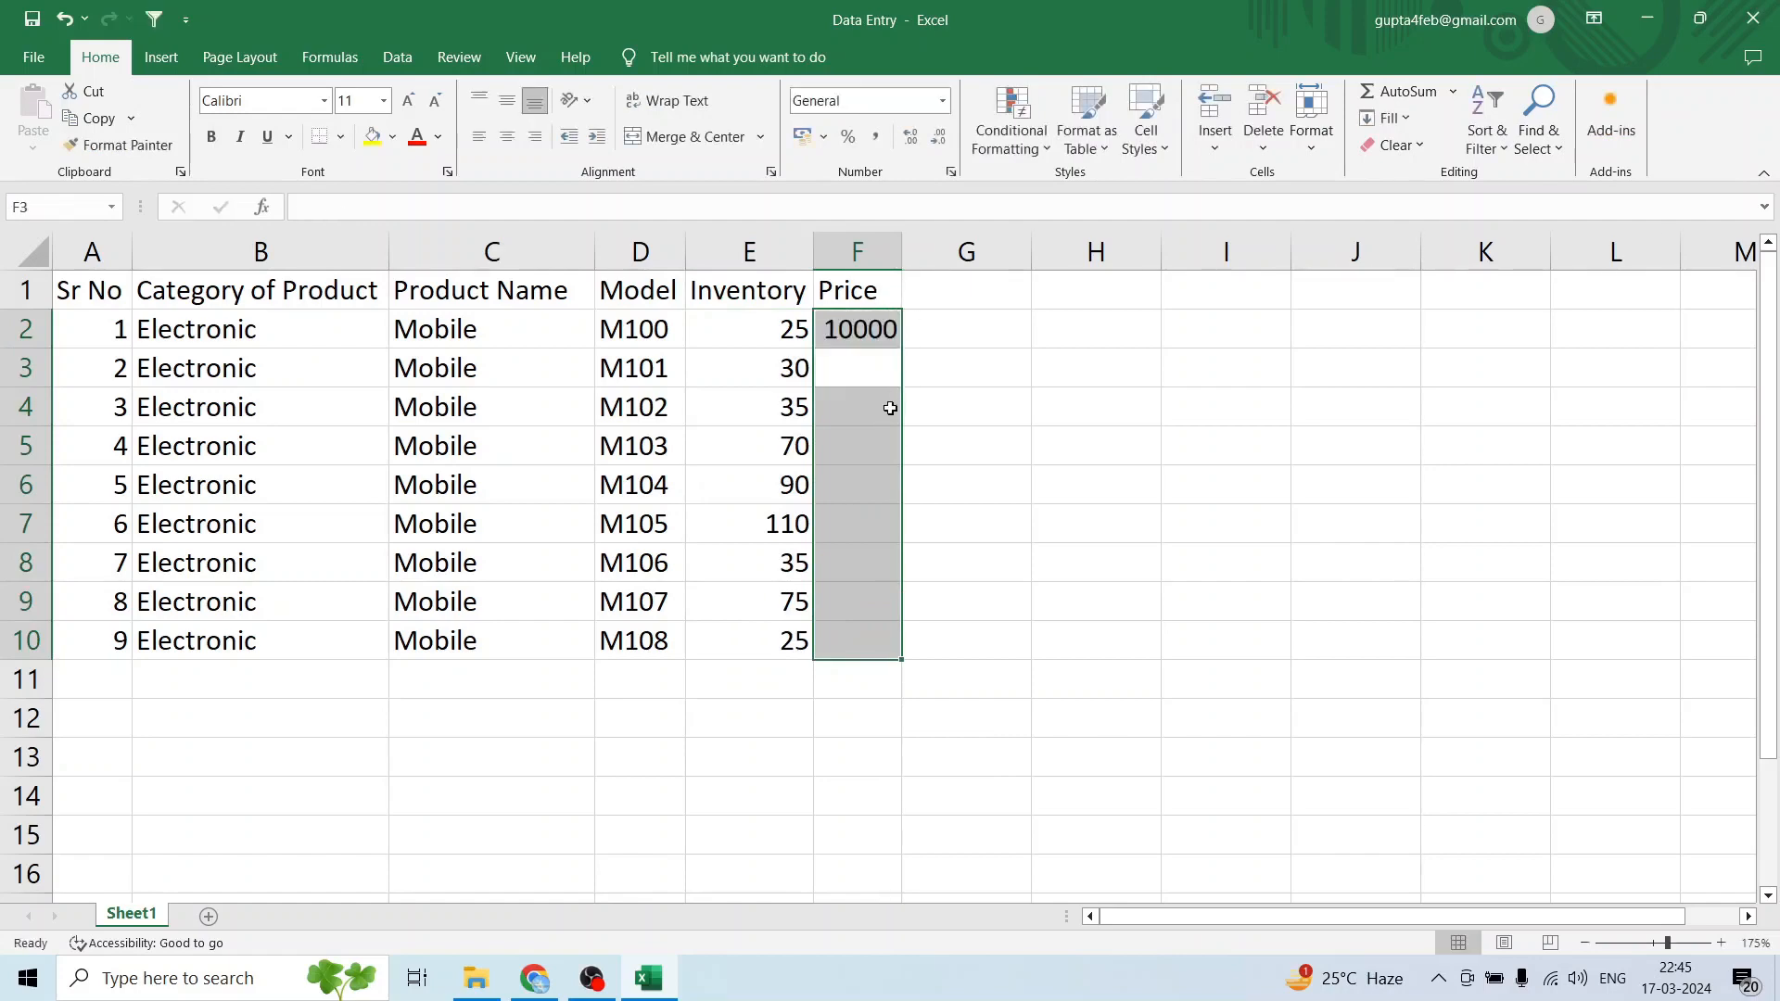
Copy the price in cell F2 down the column to F10.
left_click(864, 324)
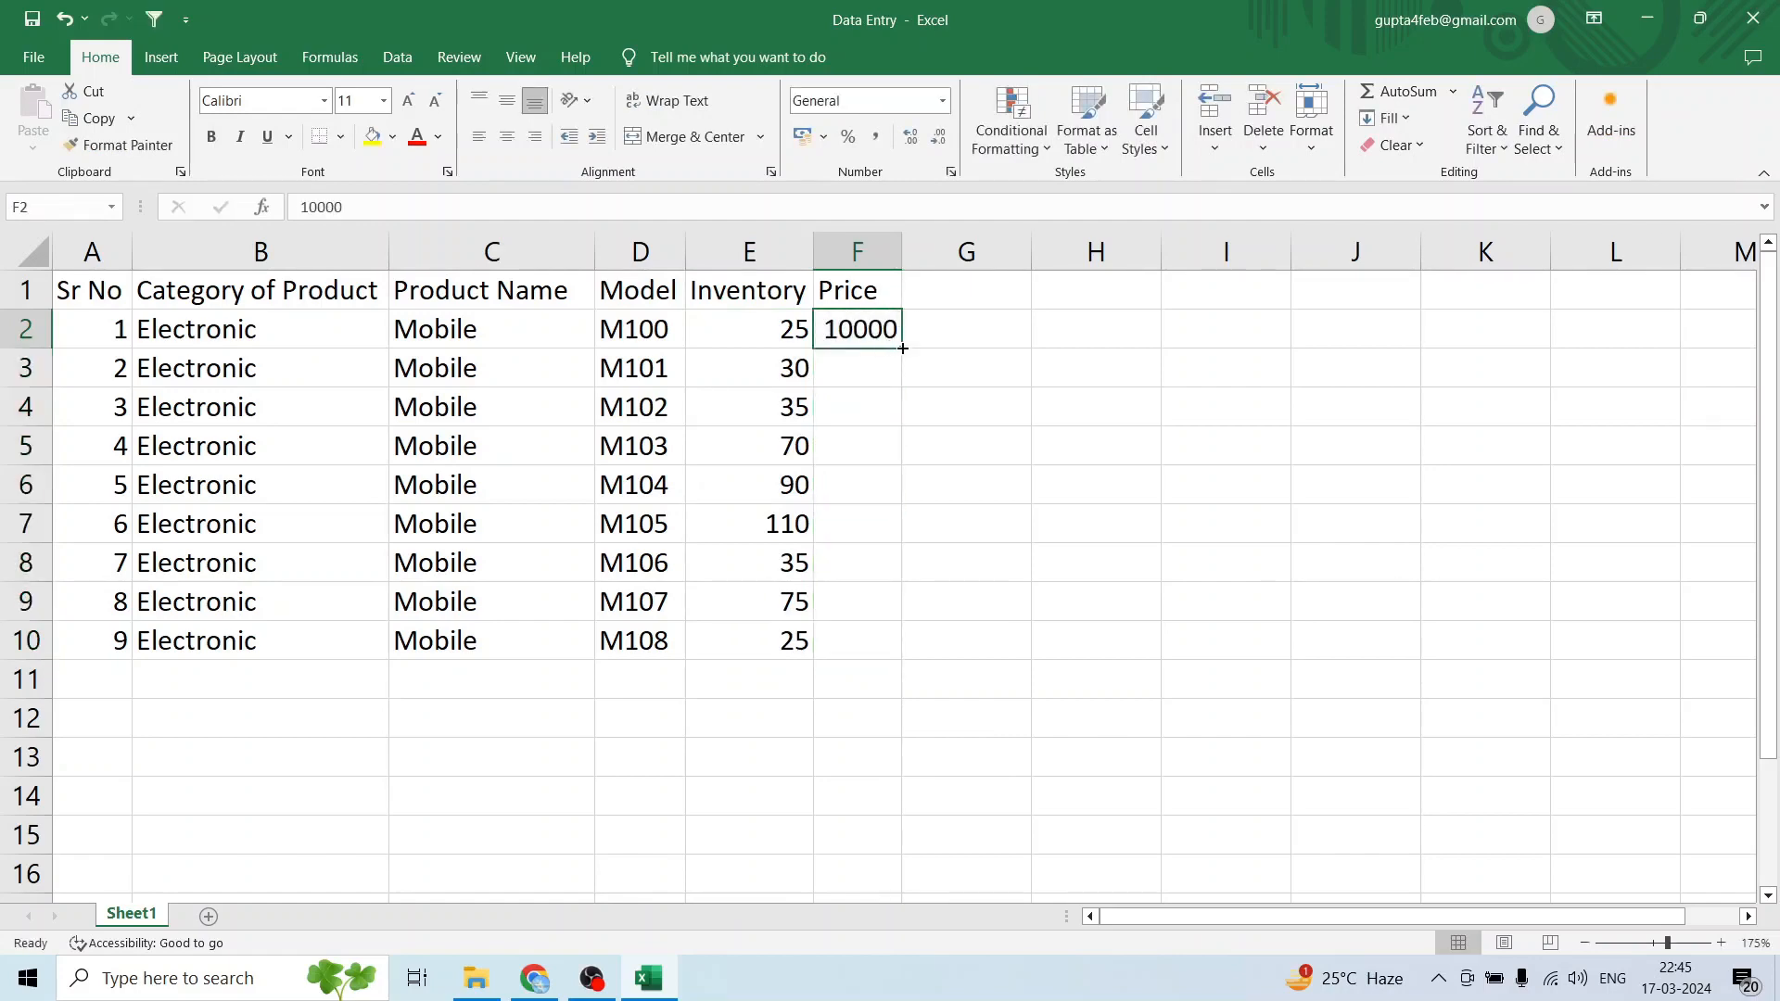
left_click(886, 332)
double_click(905, 345)
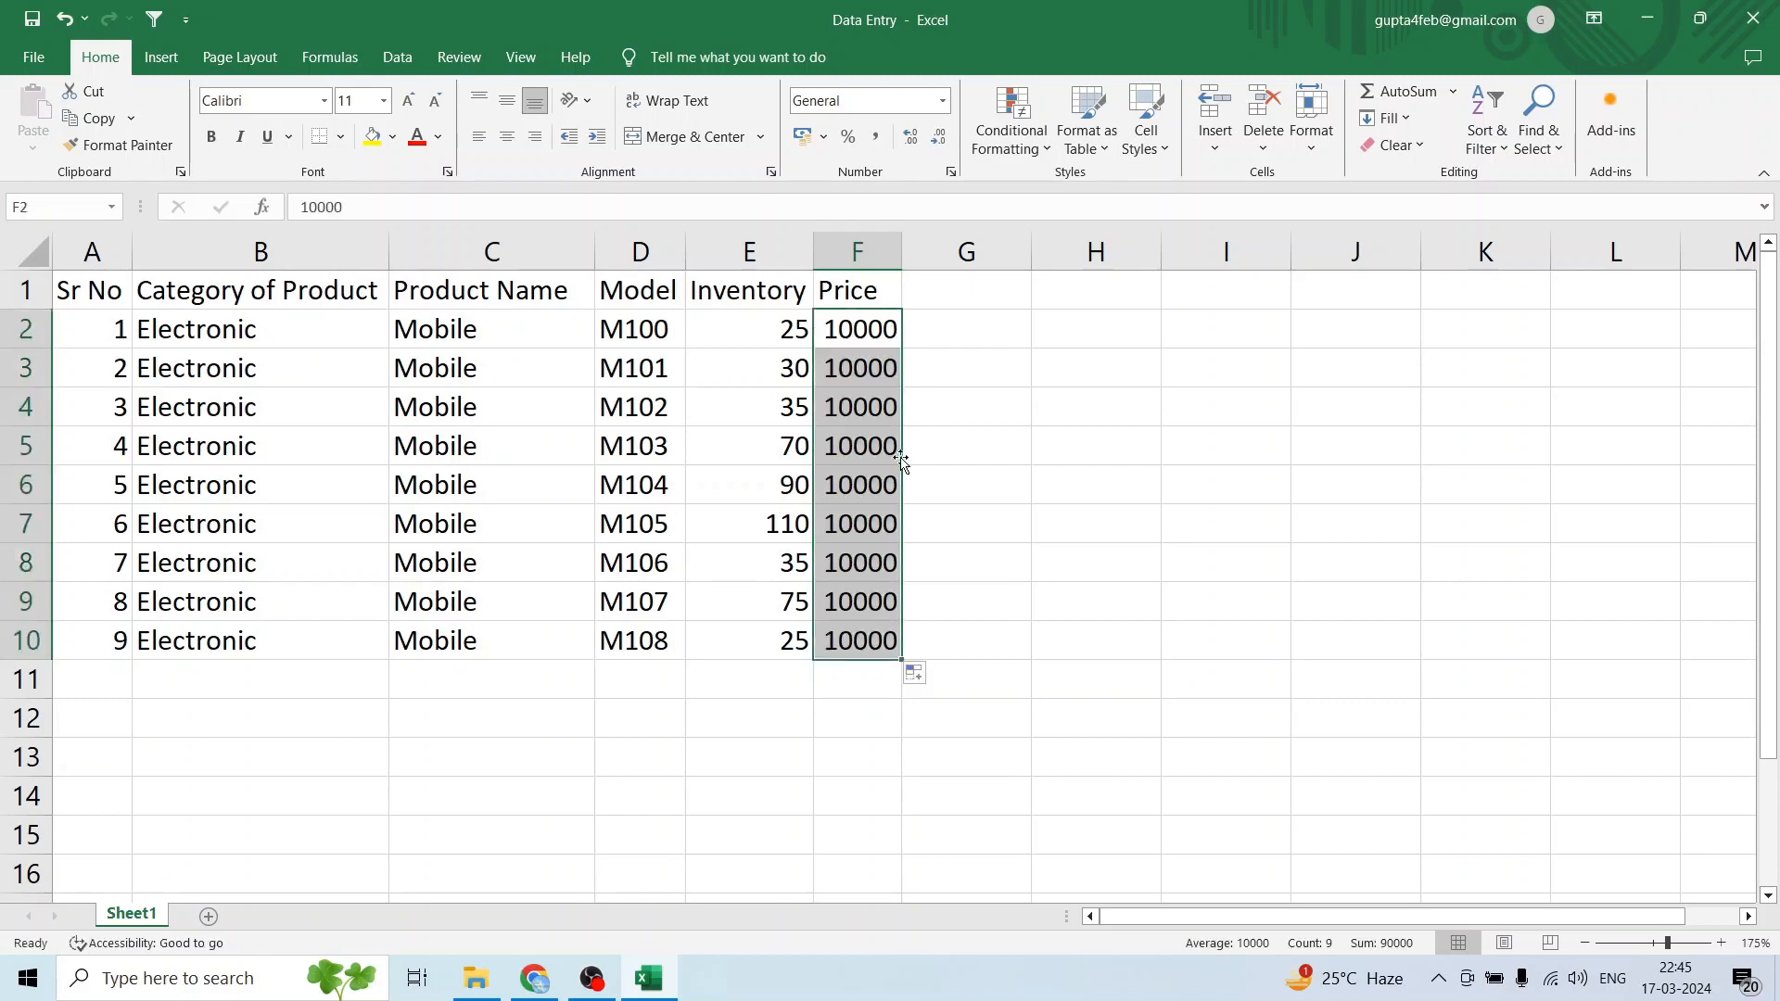
Set the price in cell F3 to 20000 and clear the prices in F4 to F10.
left_click(879, 360)
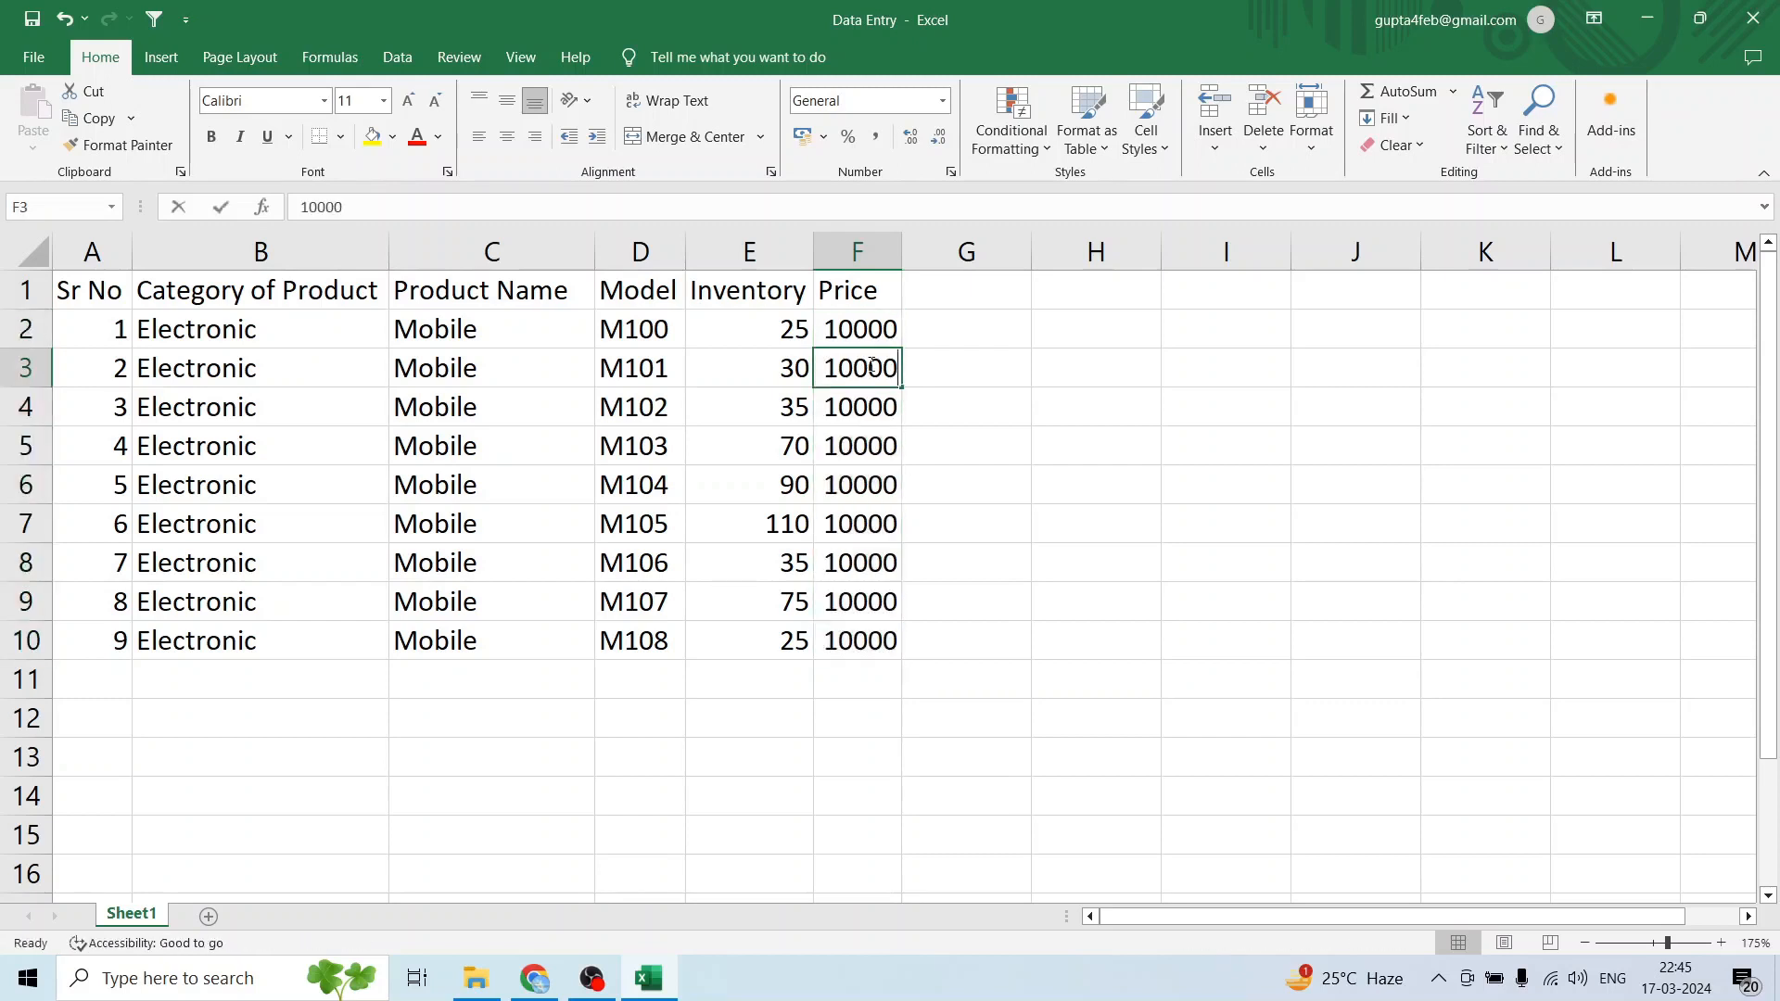
type("20000")
key("Return")
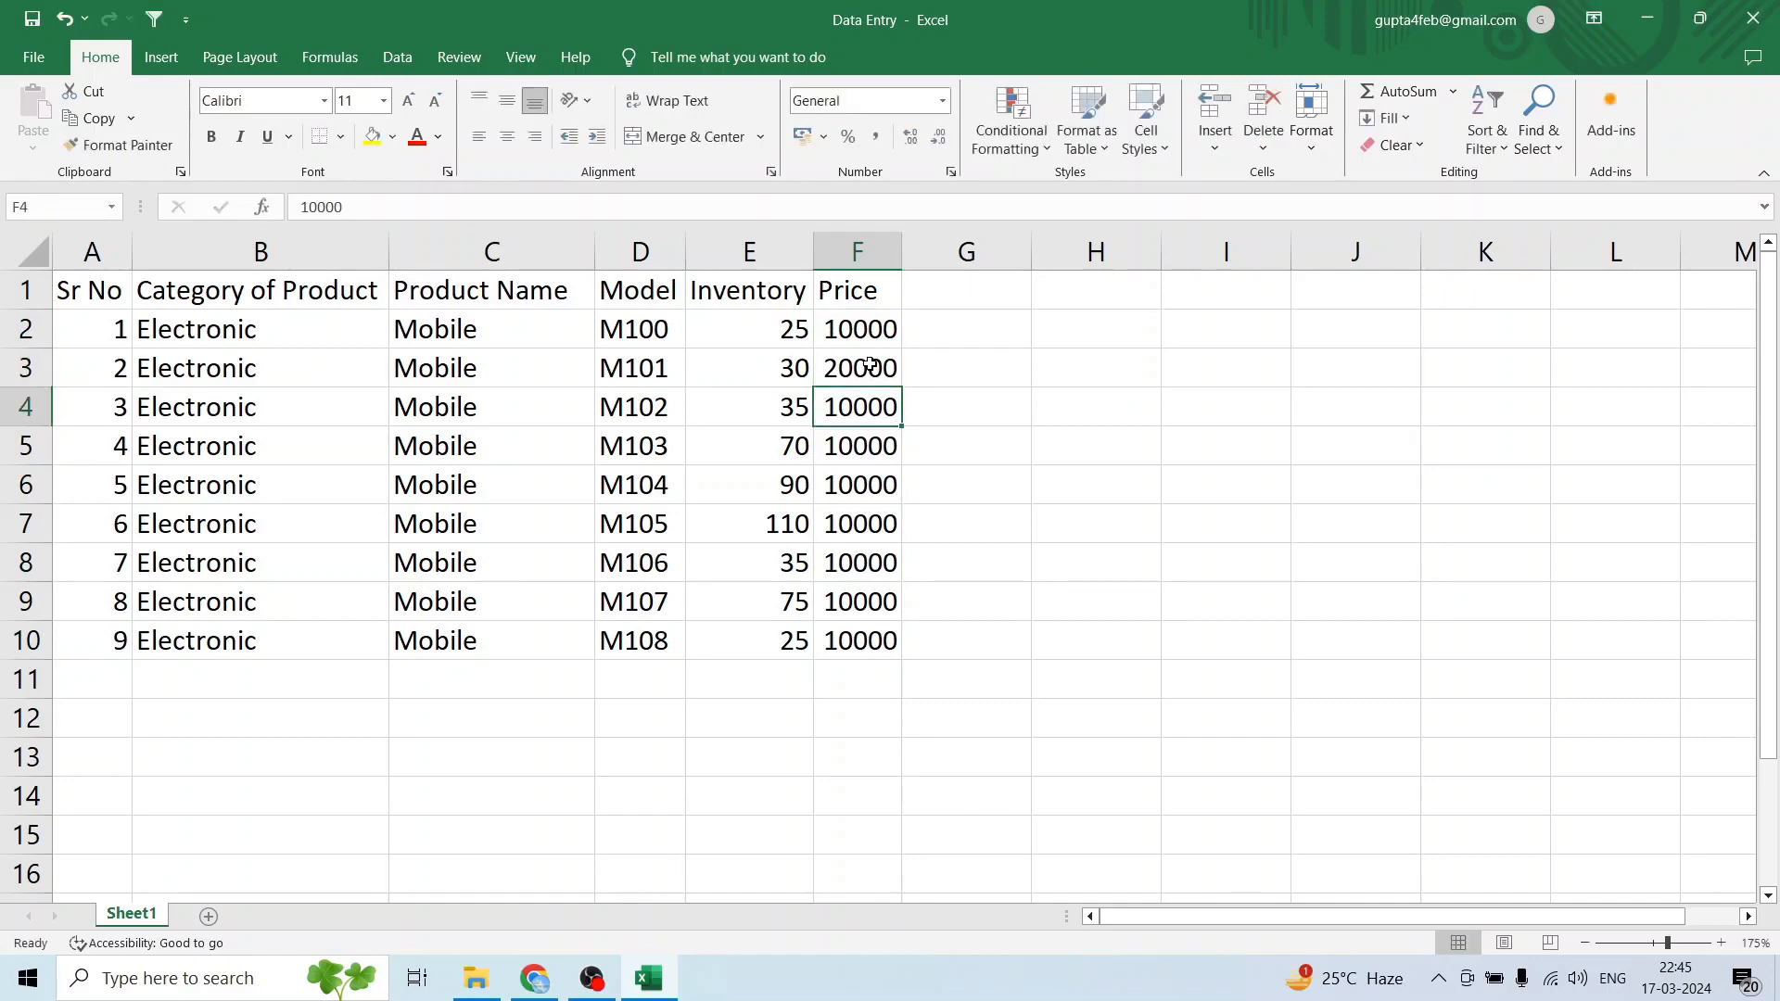
left_click_drag(871, 429, 867, 645)
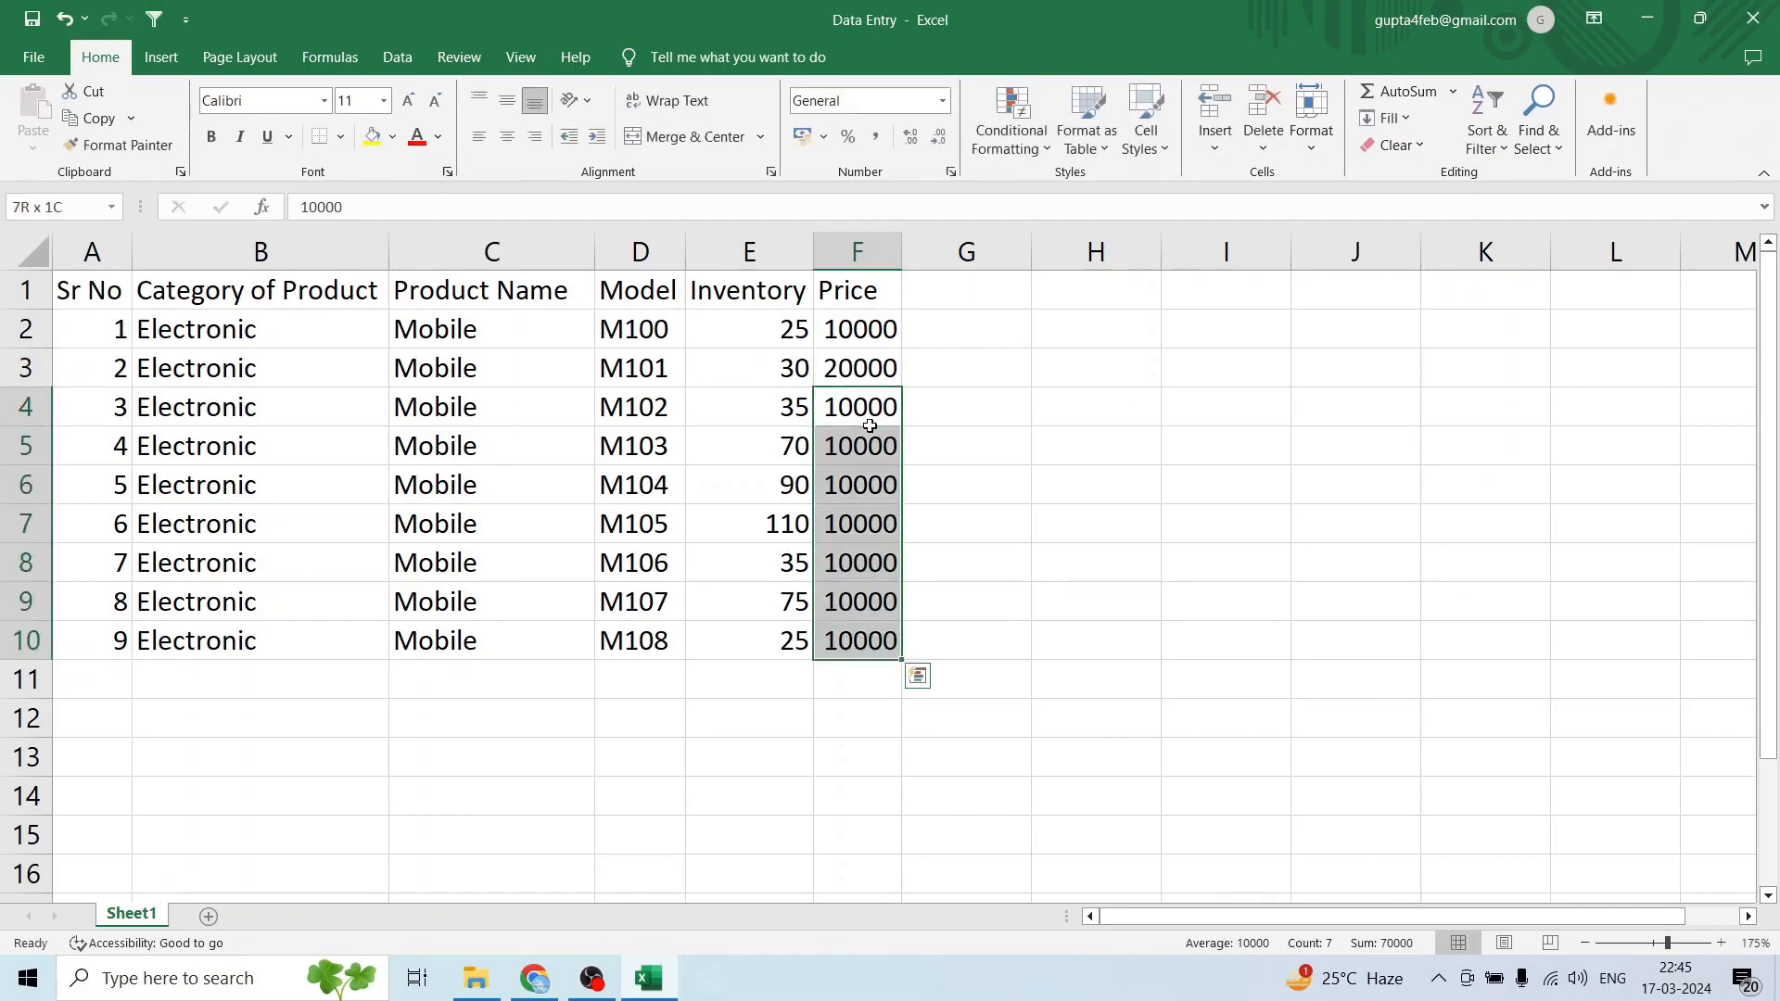
key("Delete")
Fill the price series from F2 and F3 down to 90000 in F10 and widen the Price column slightly.
left_click_drag(871, 329, 888, 653)
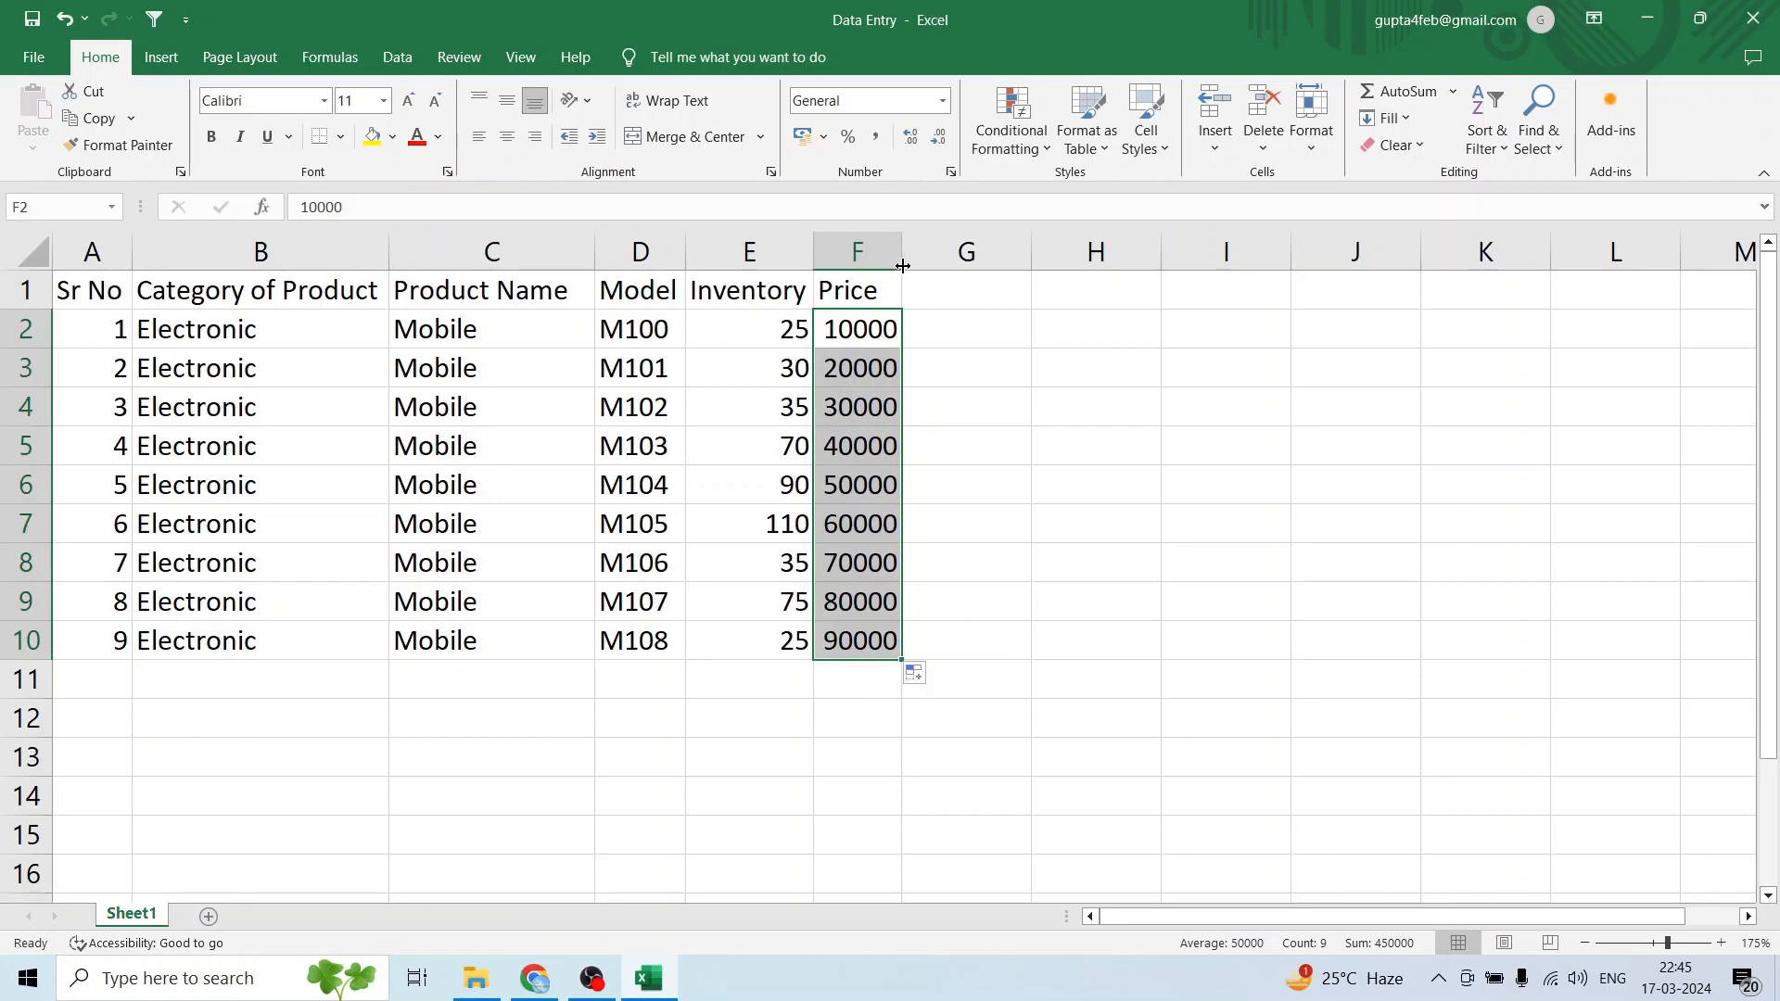
left_click_drag(902, 256, 913, 256)
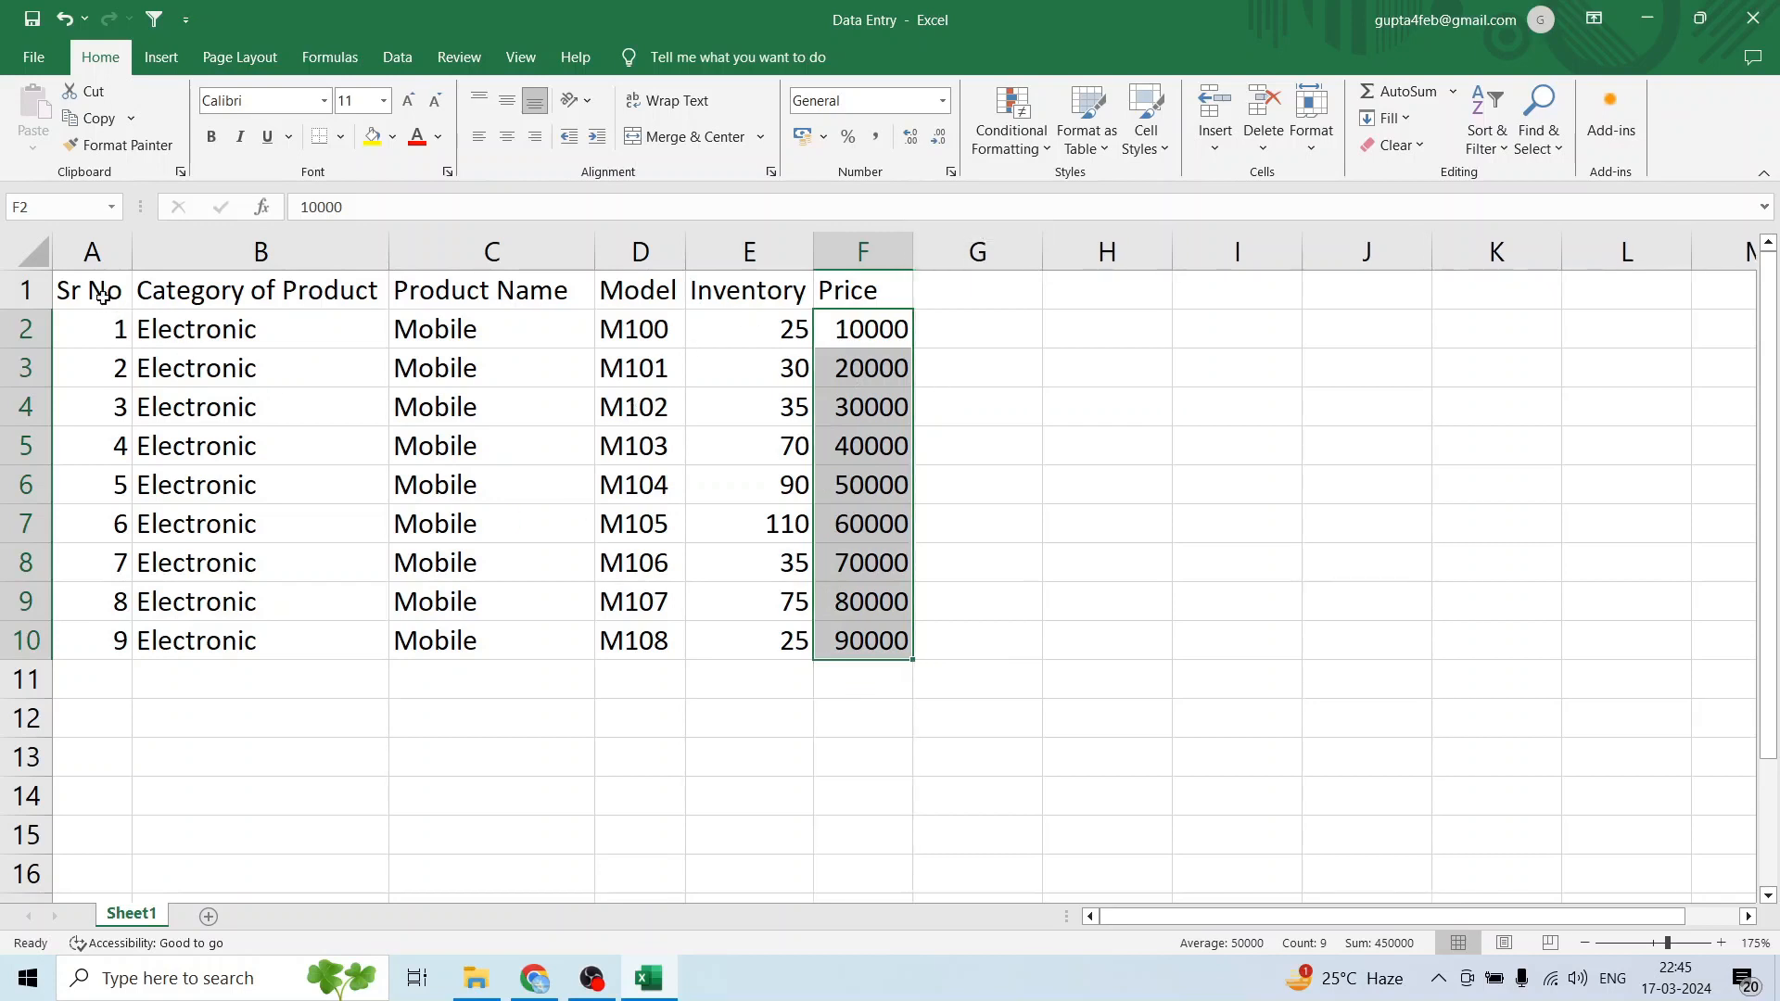
Format the header row A1:F1 with bold dark blue text on an orange fill.
left_click_drag(97, 291, 864, 282)
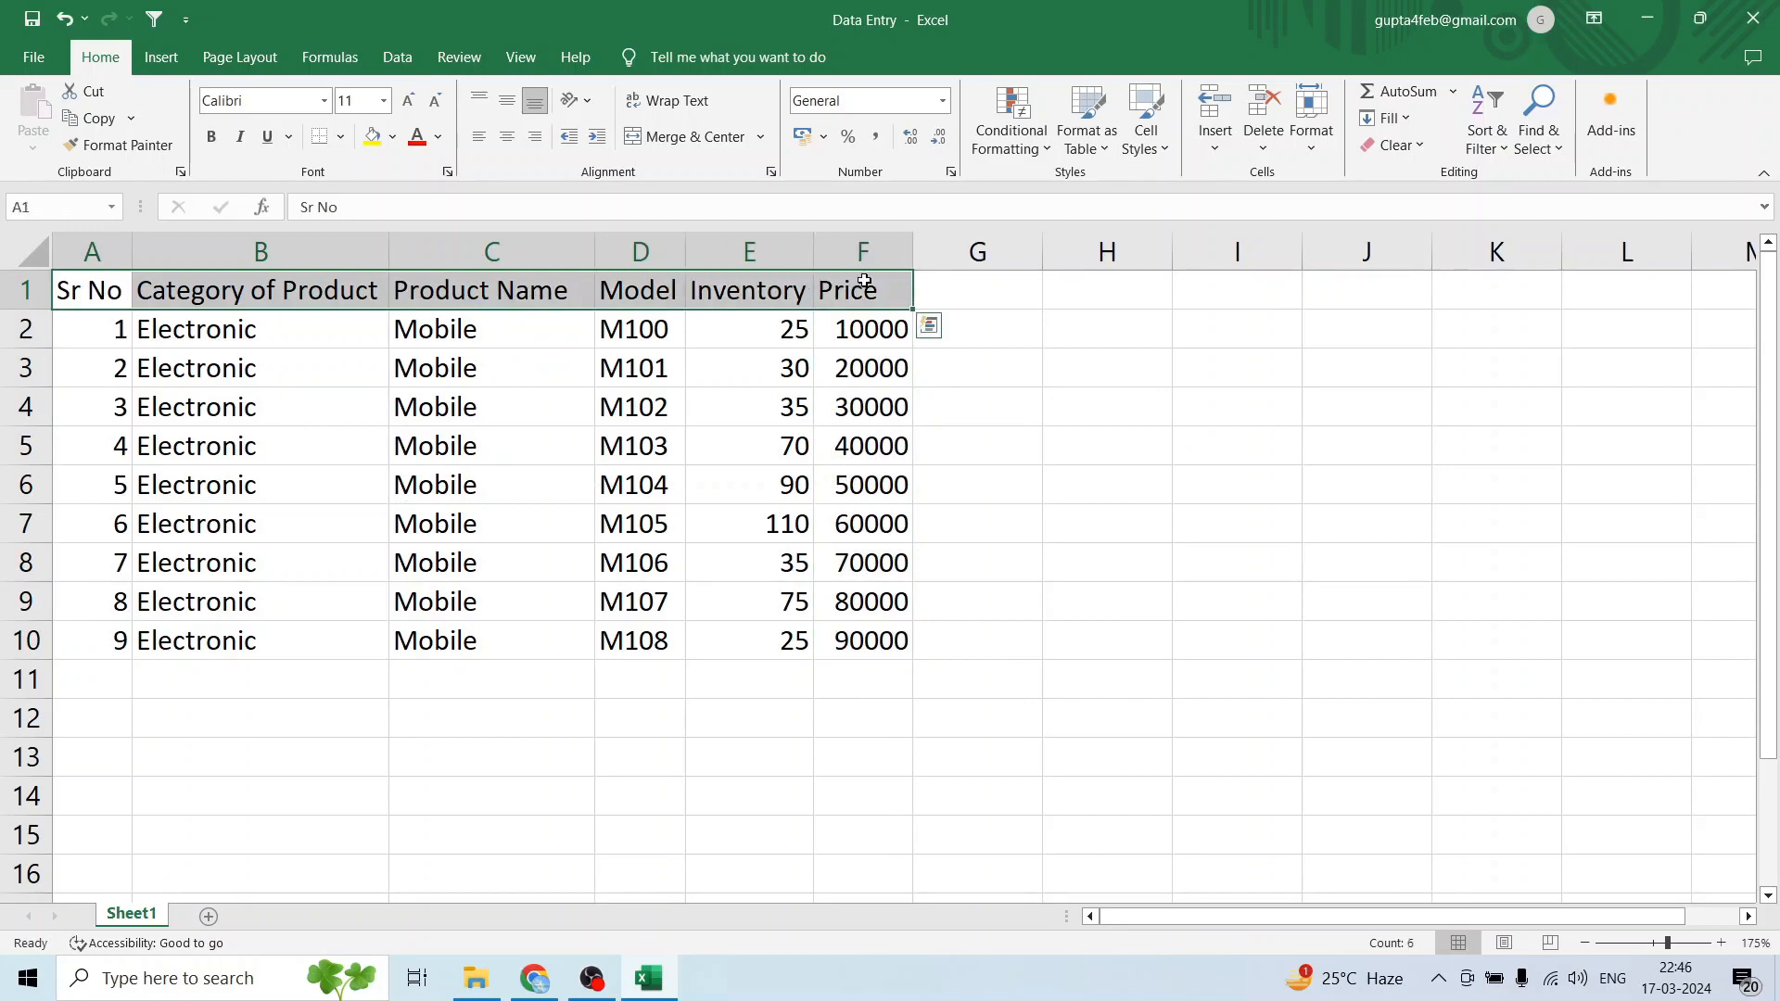
left_click(211, 137)
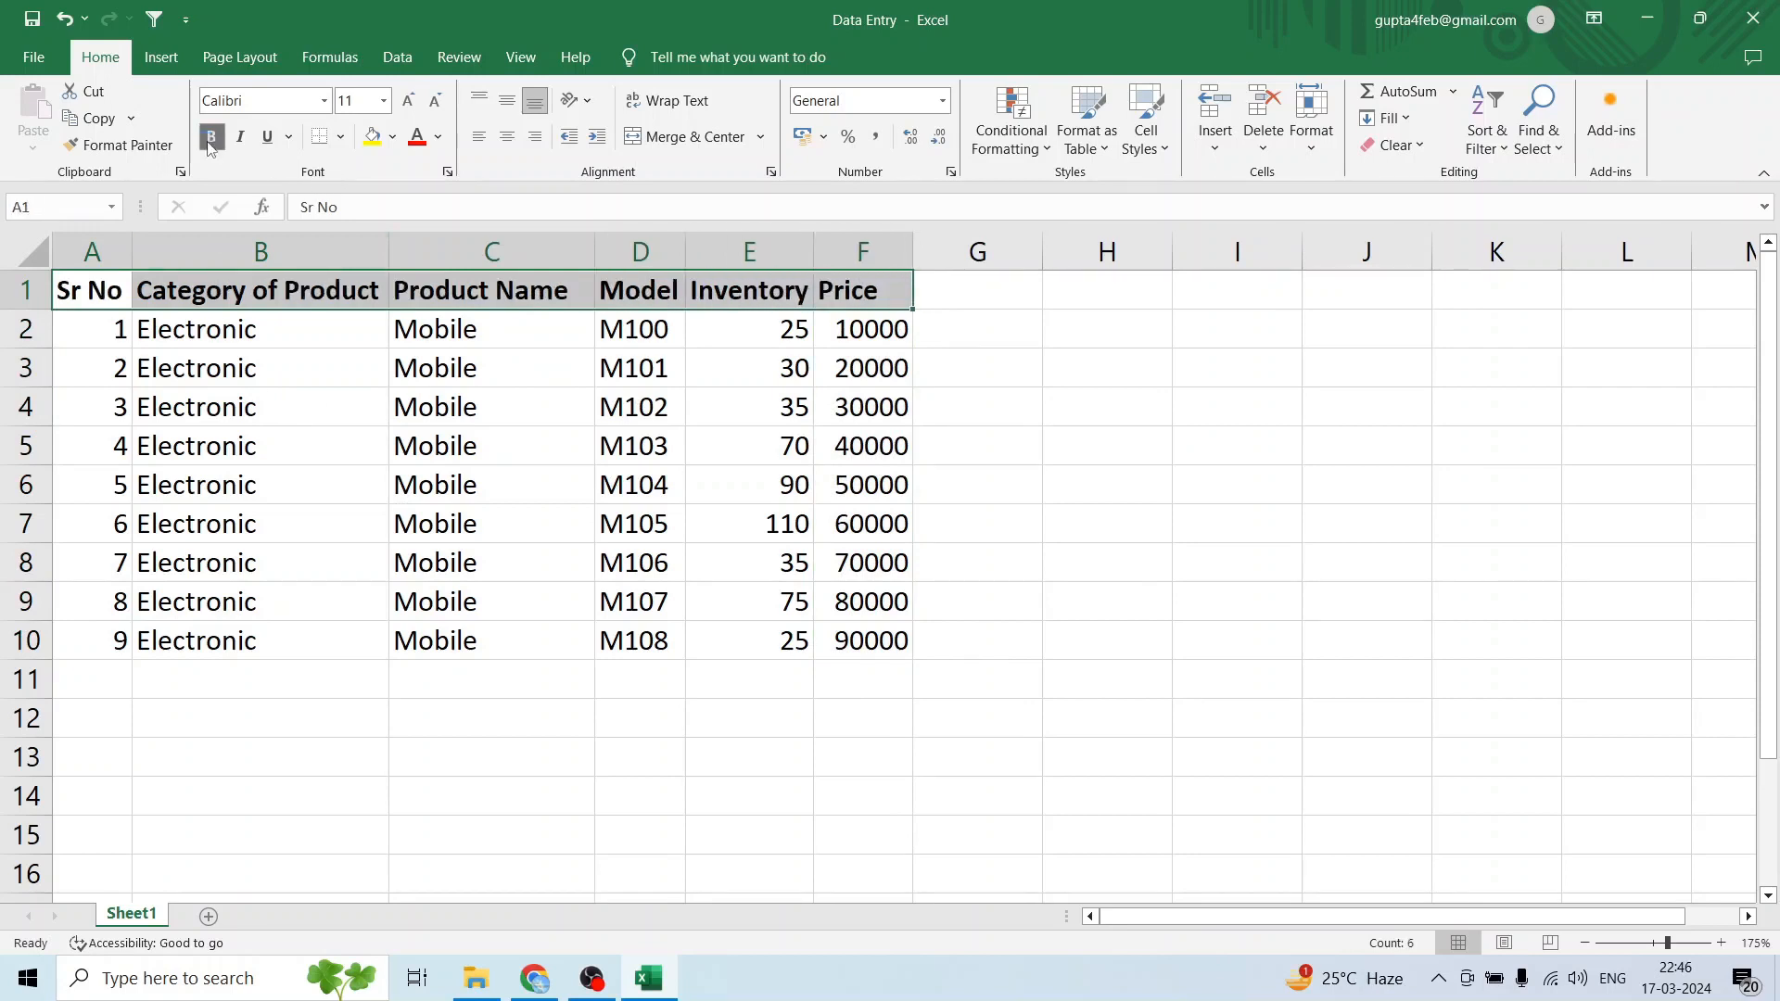
left_click(393, 138)
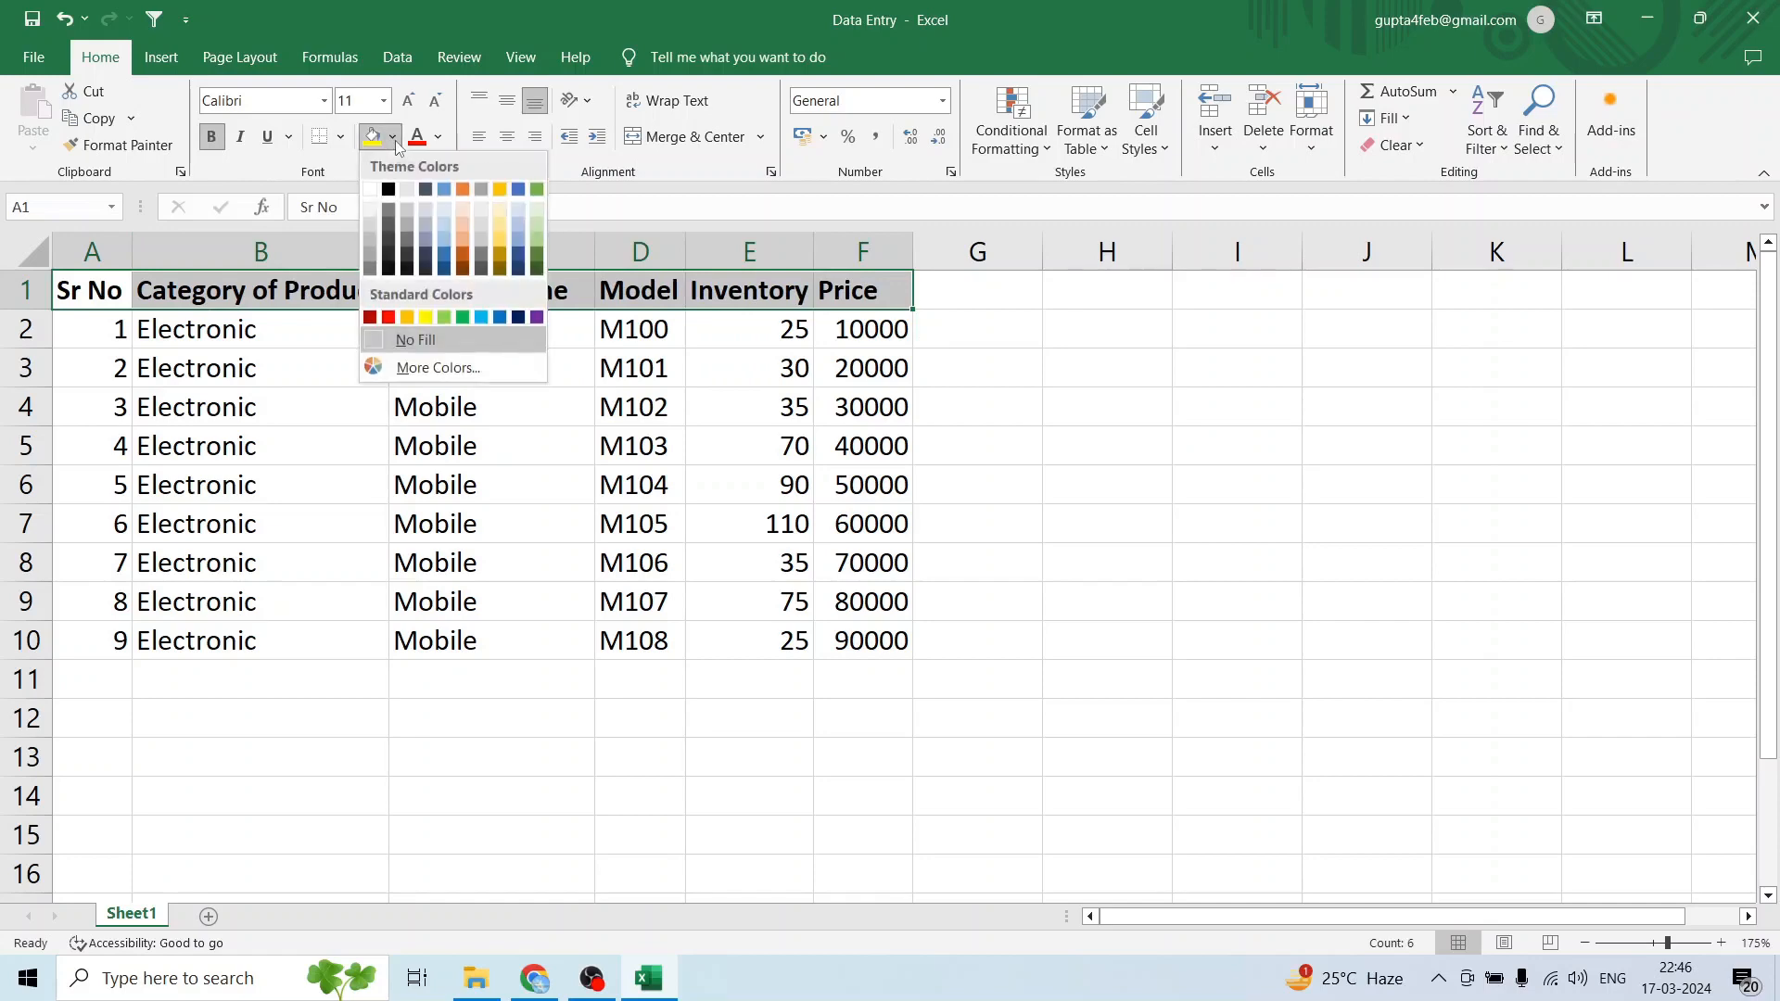
left_click(464, 189)
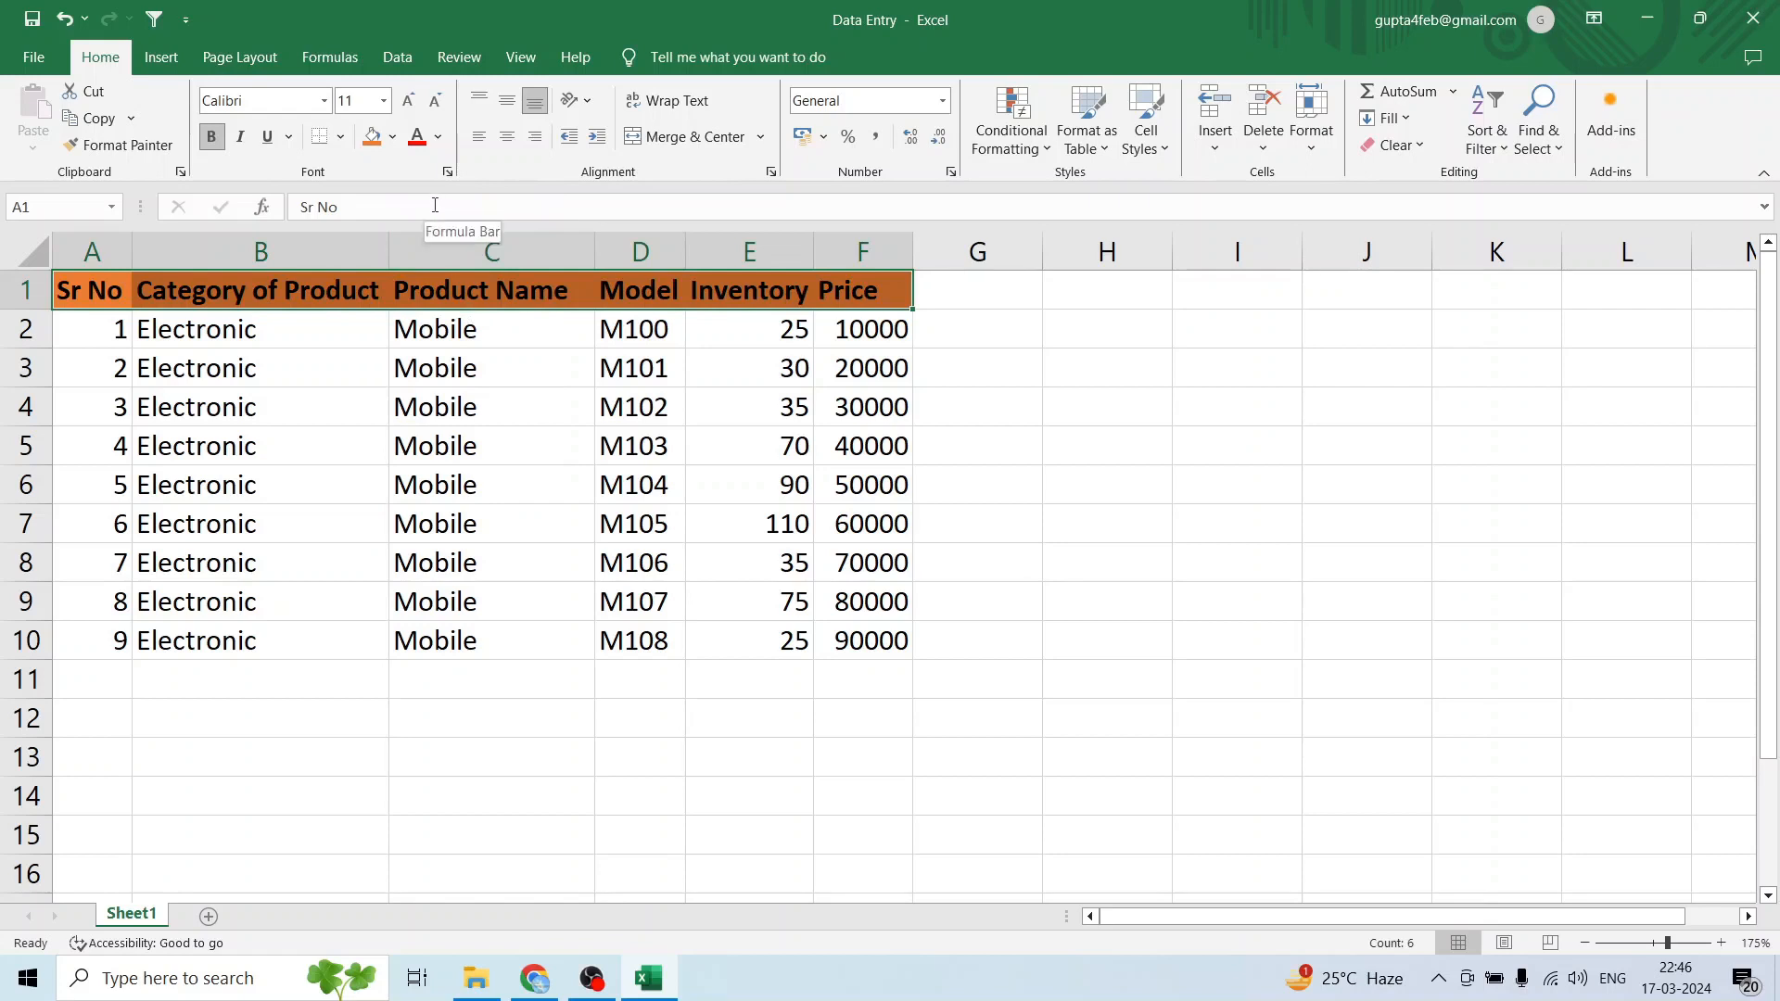
left_click(438, 137)
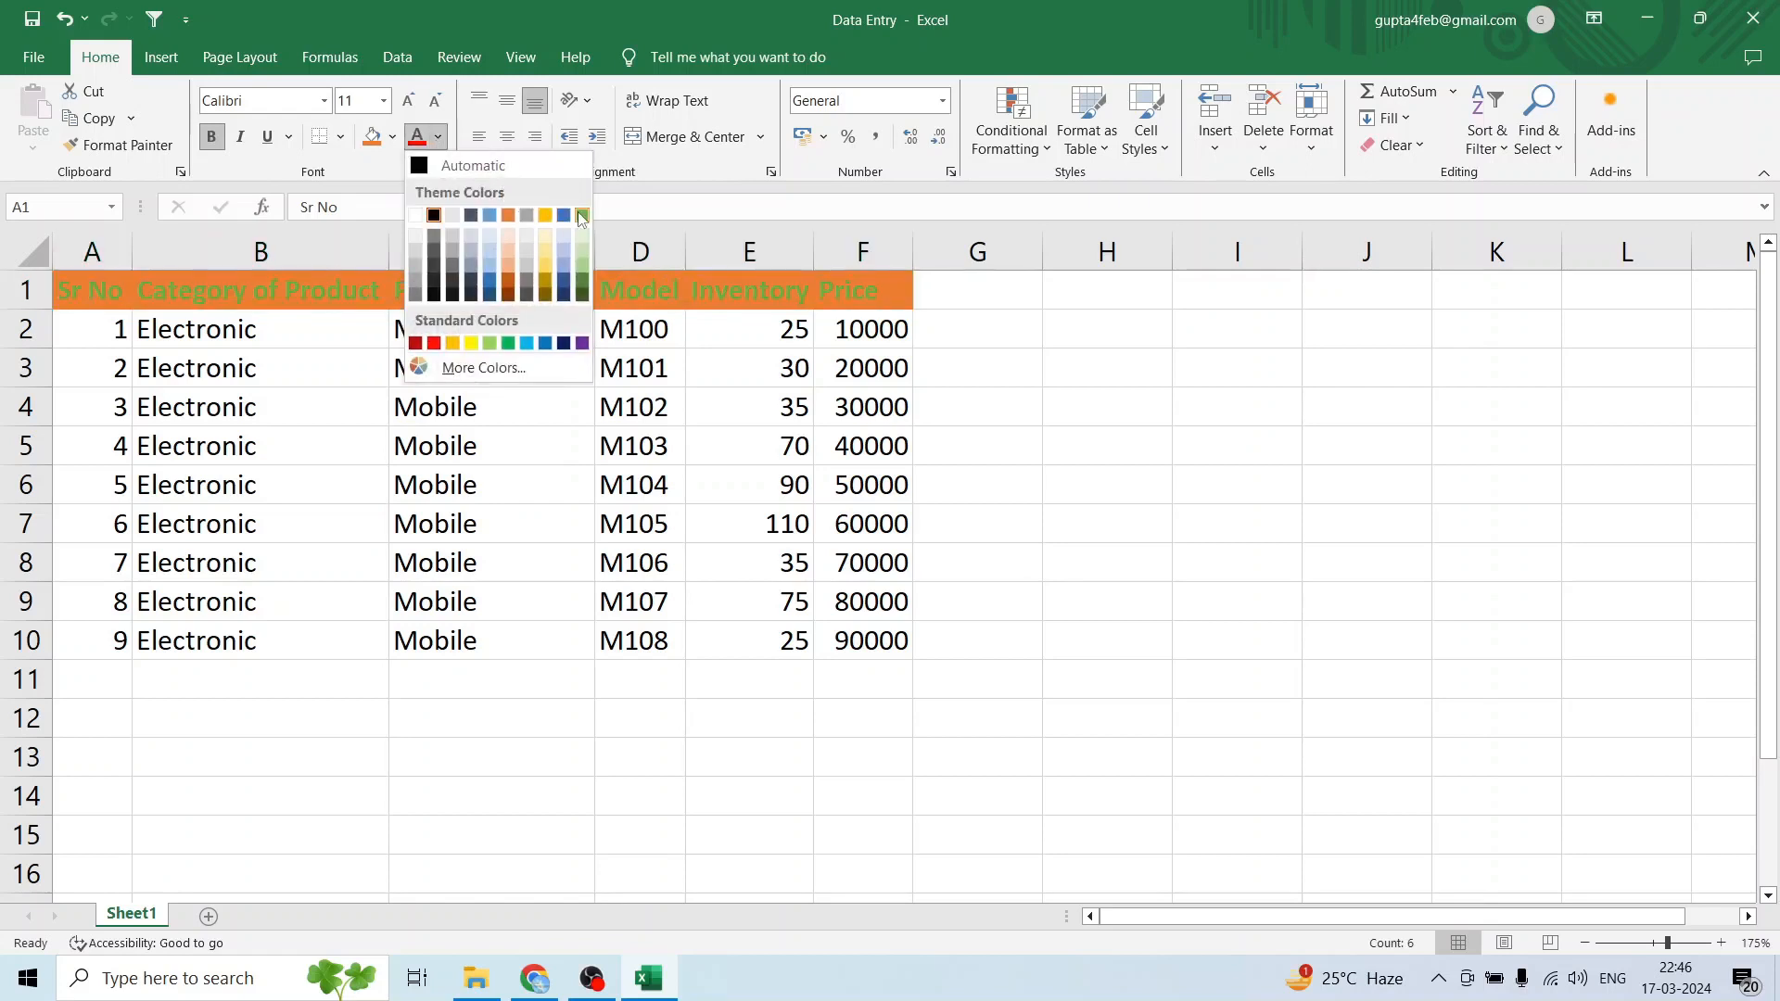
left_click(564, 283)
left_click(625, 446)
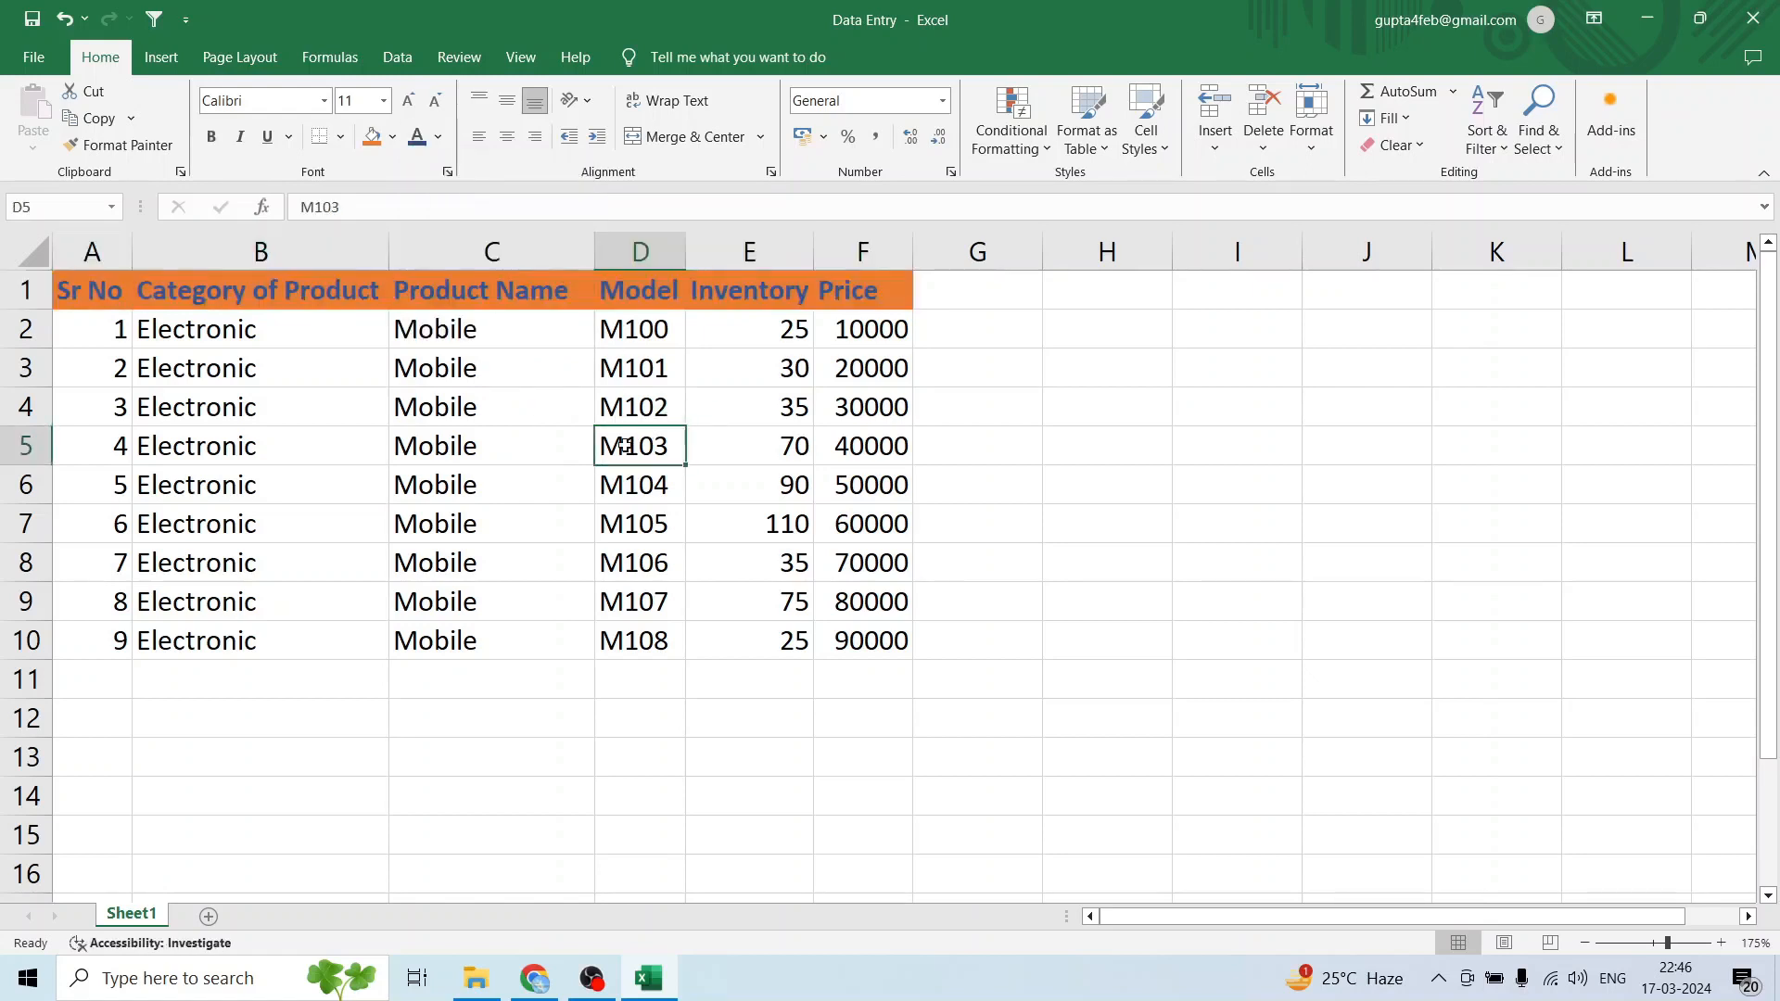
Apply all borders to the whole table in A1:F10.
left_click_drag(93, 287, 851, 647)
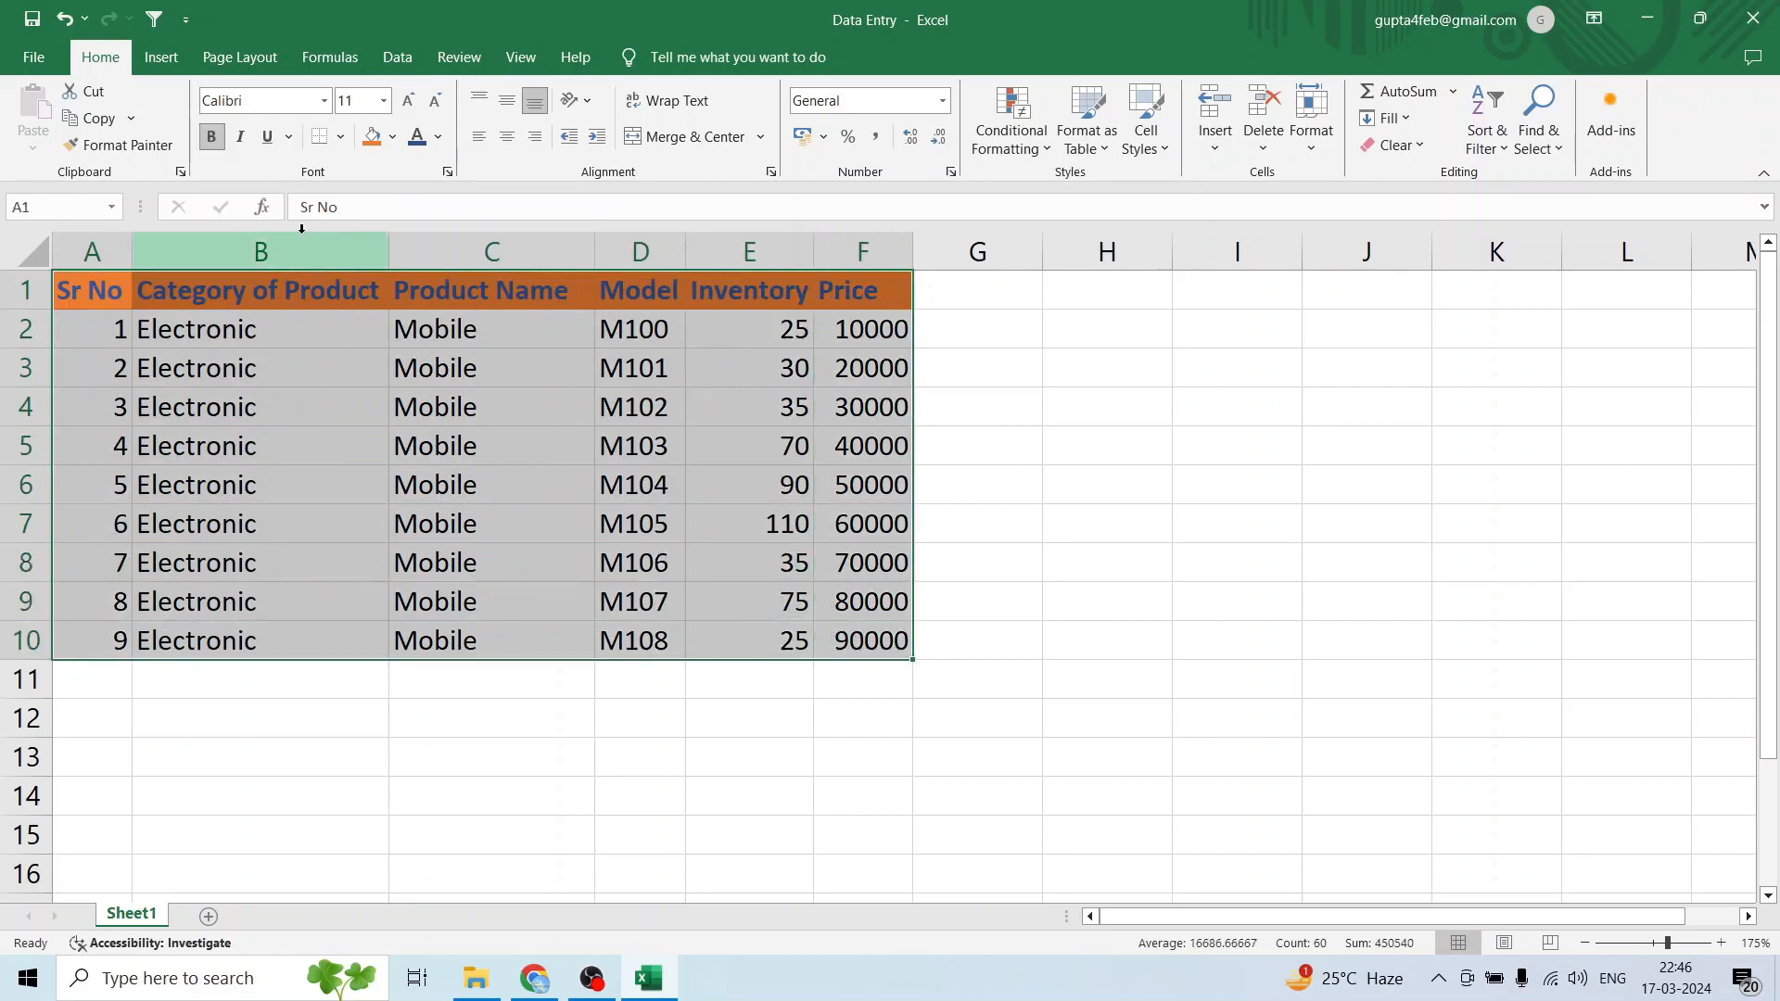
left_click(342, 137)
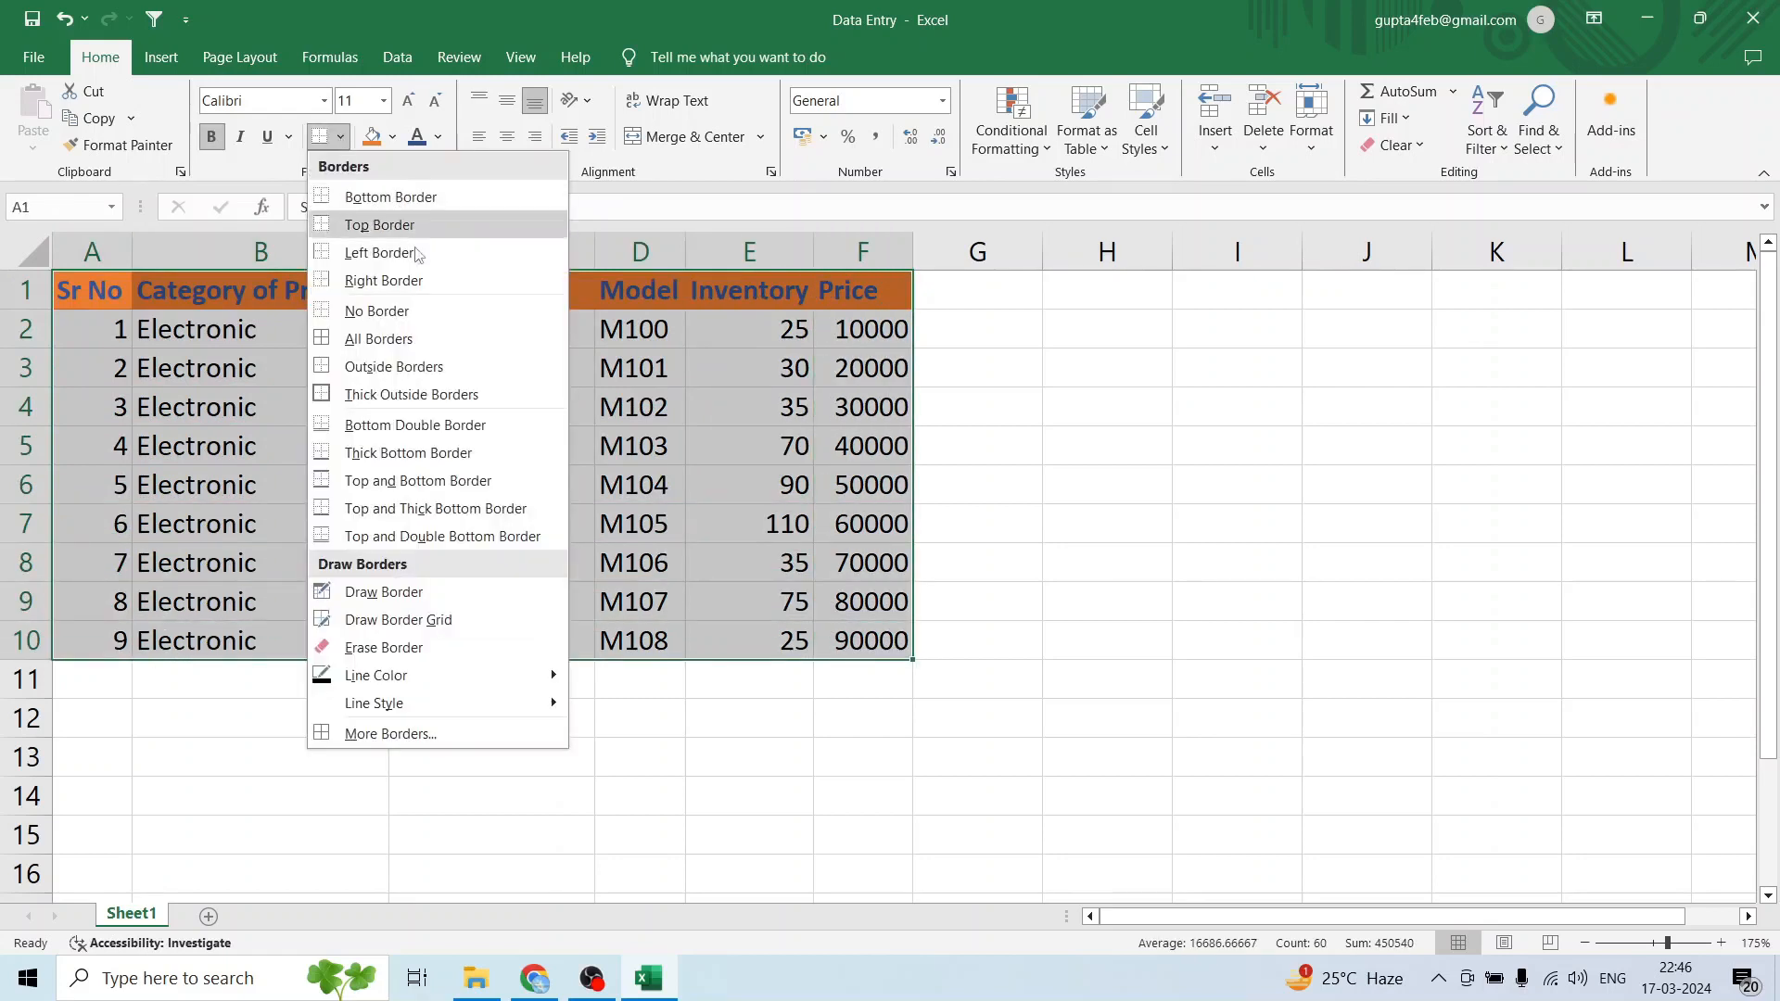
left_click(379, 339)
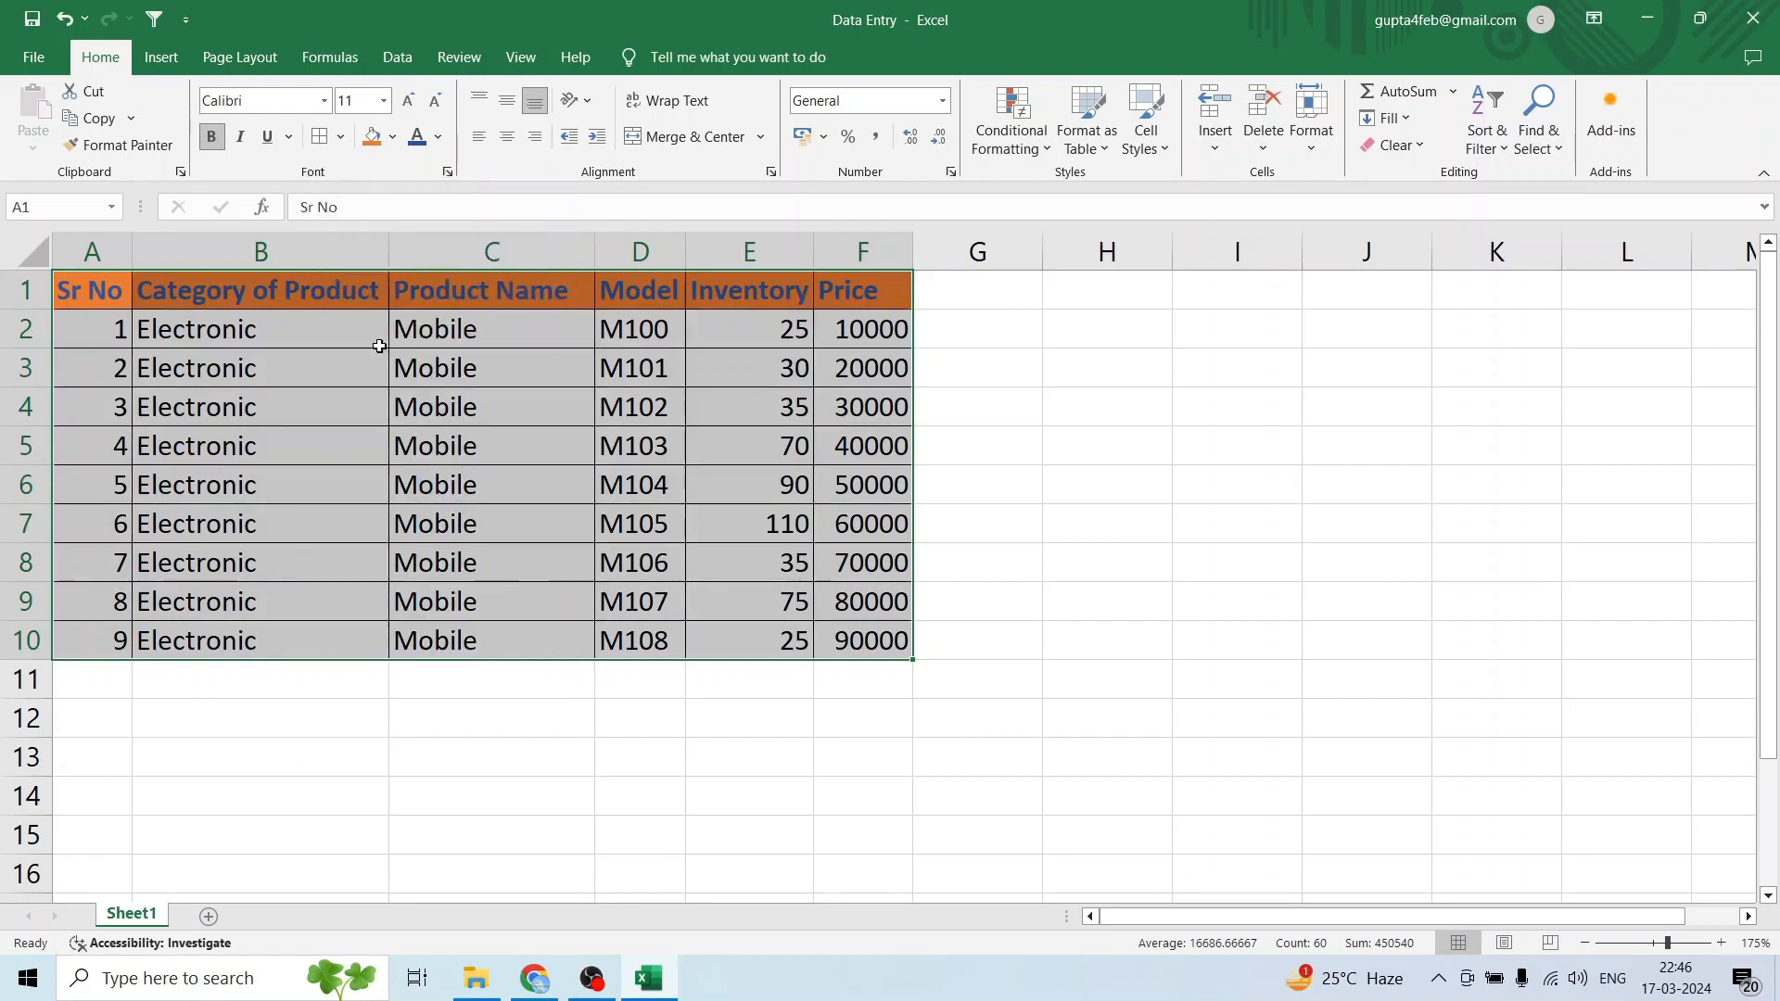
left_click(482, 406)
Centre the contents of the whole table A1:F10 horizontally and keep the range selected.
left_click_drag(68, 290, 858, 649)
left_click(508, 139)
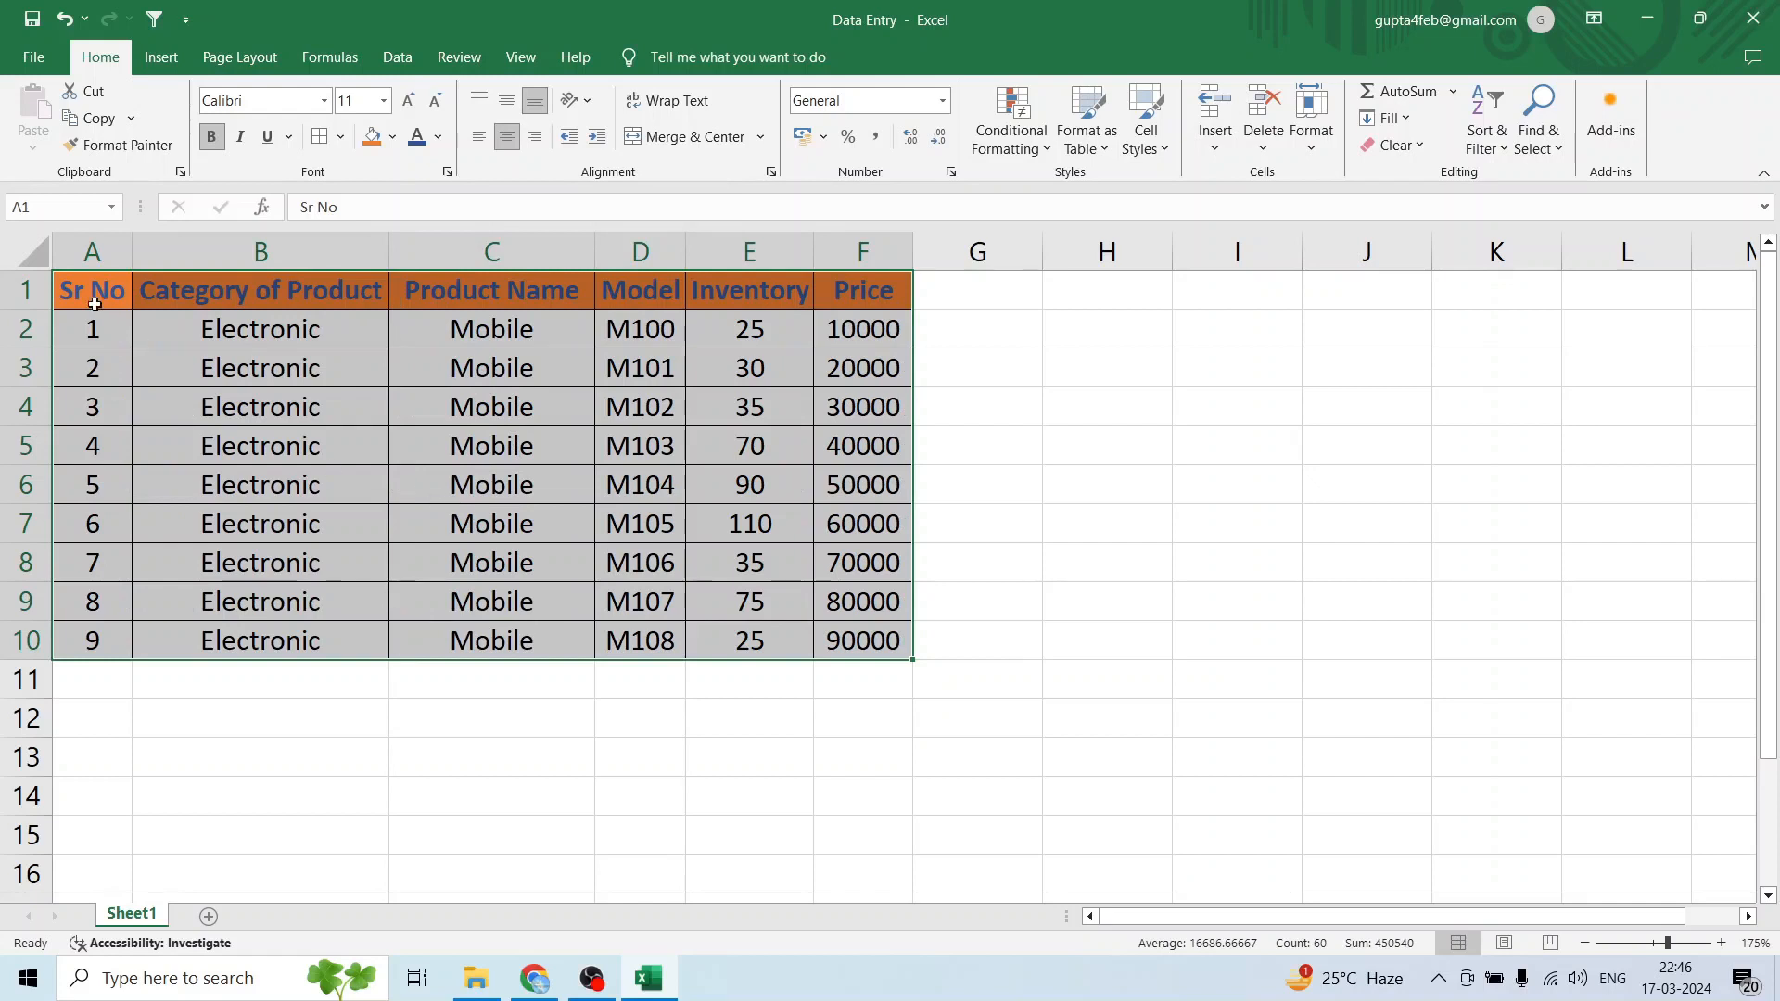
left_click_drag(80, 298, 866, 631)
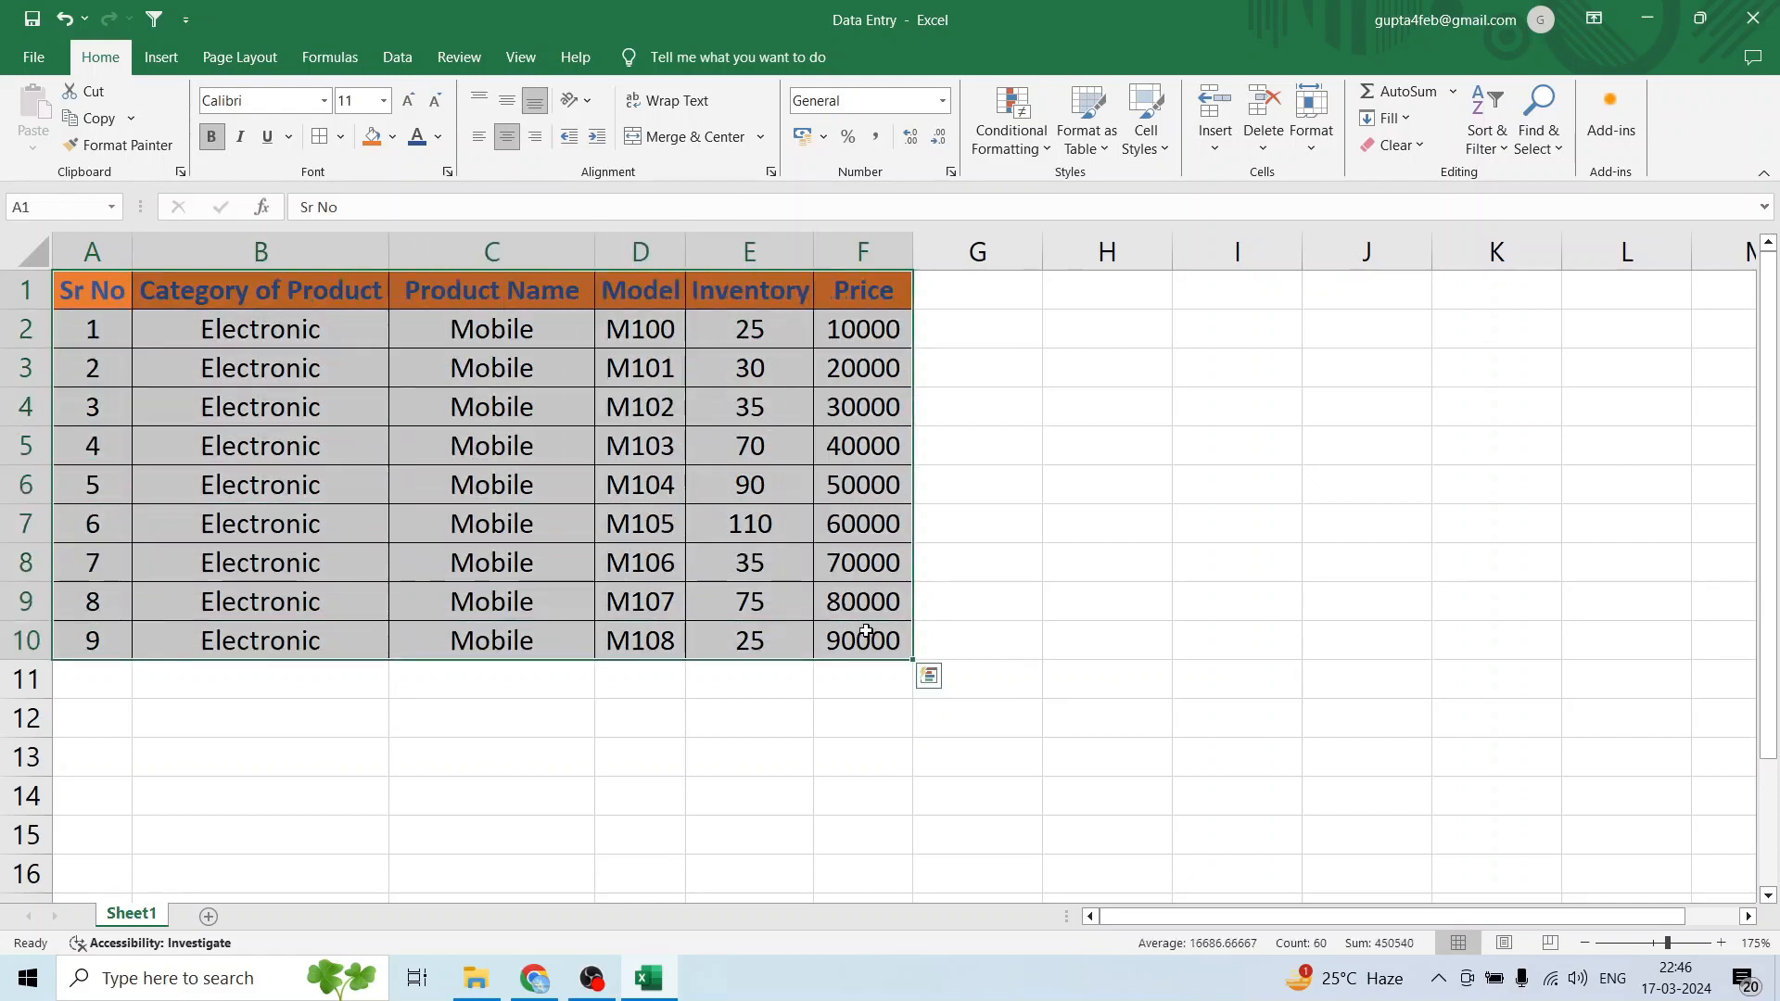